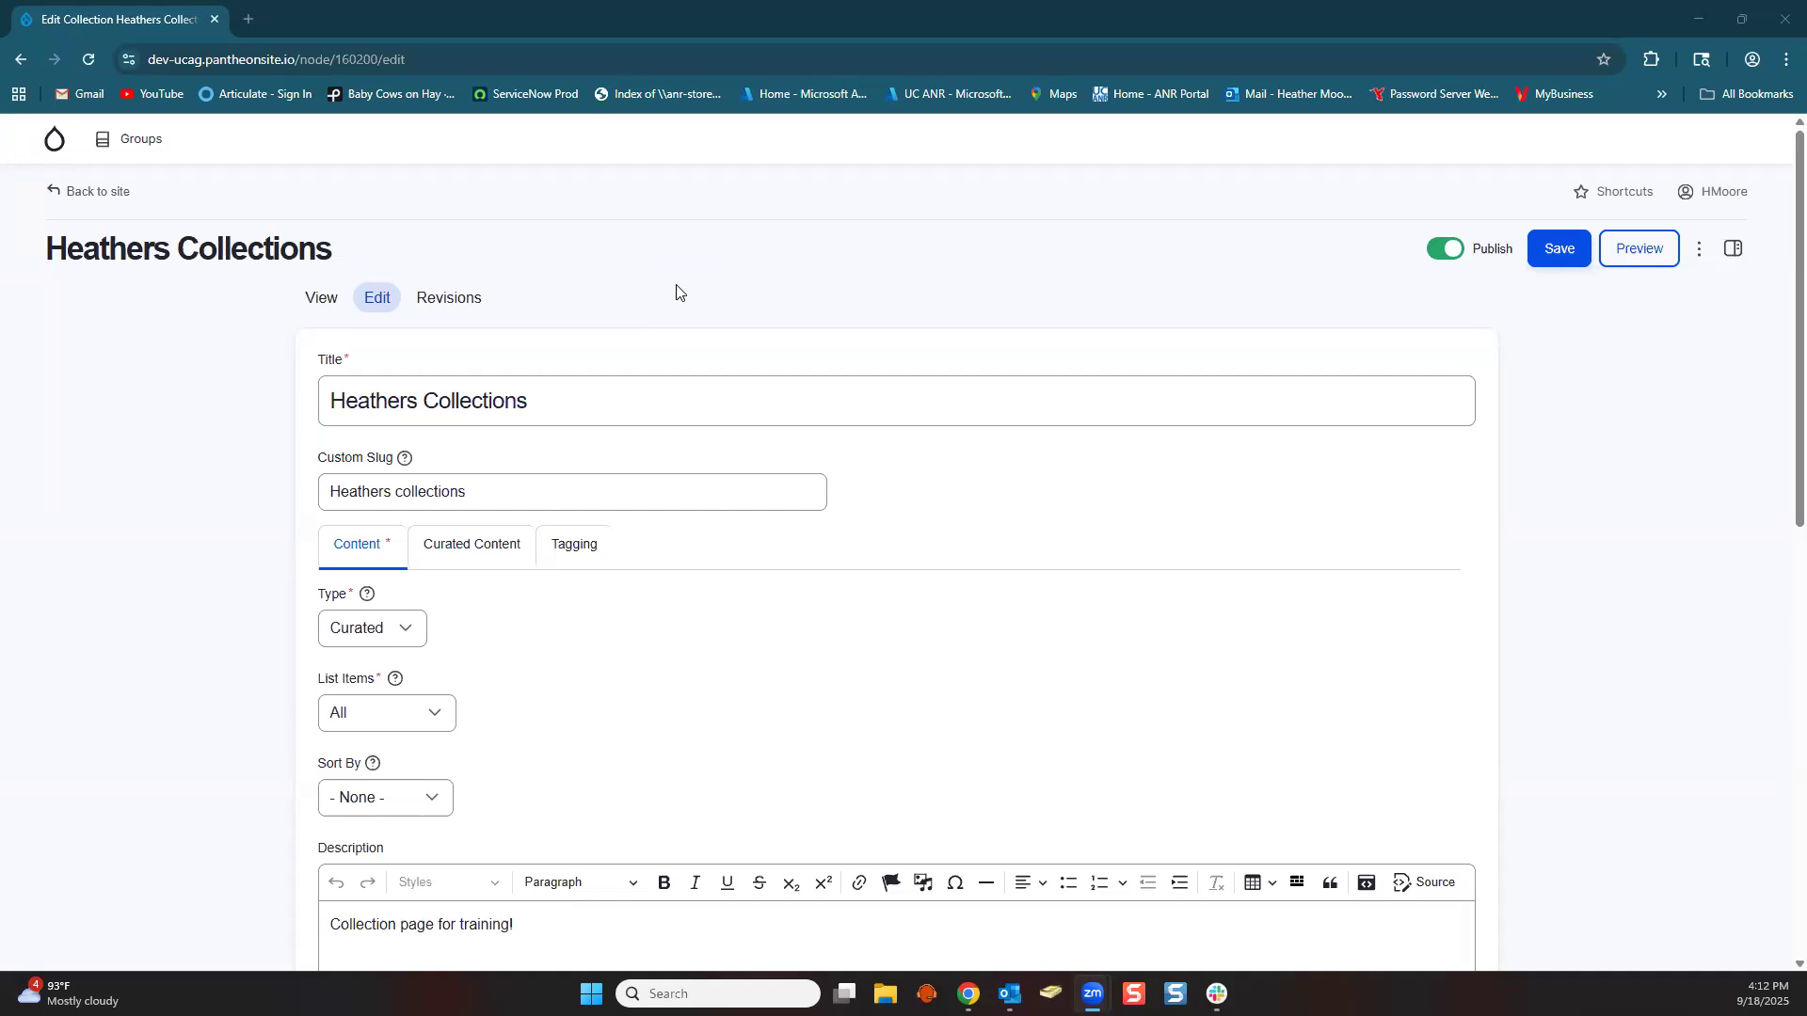
Review the collection's title and custom slug fields.
click(561, 405)
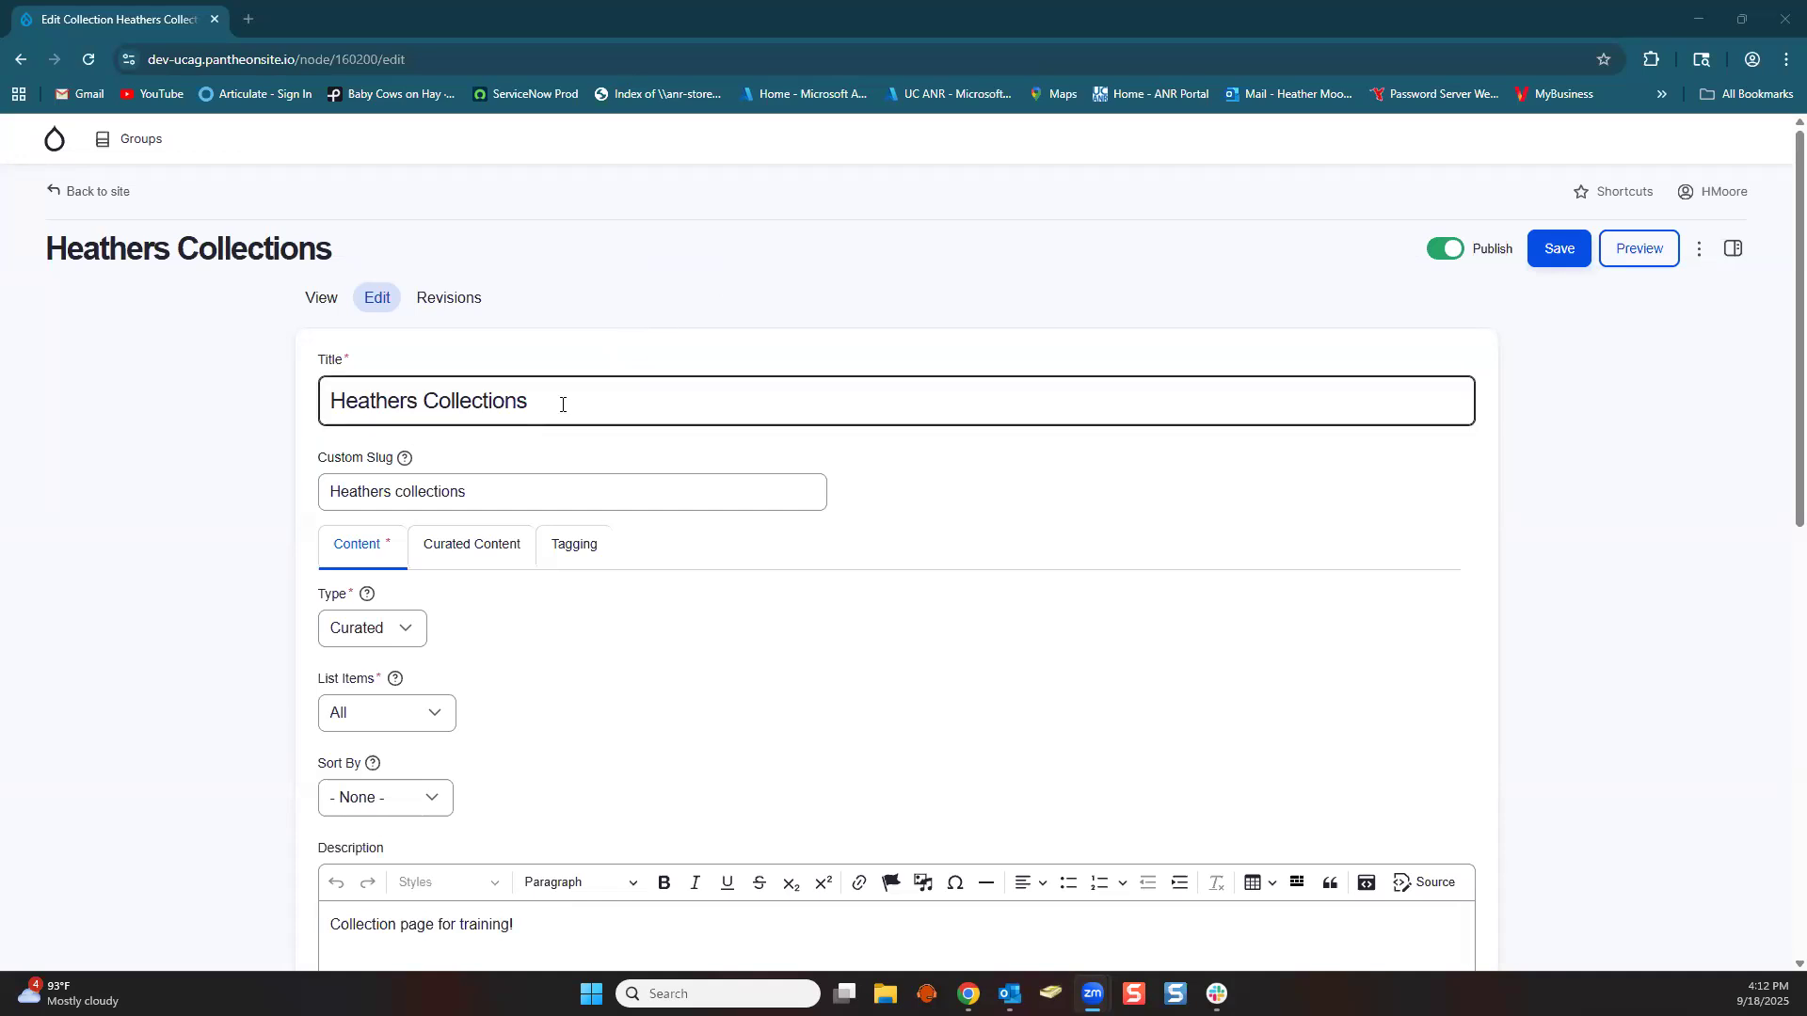
click(484, 498)
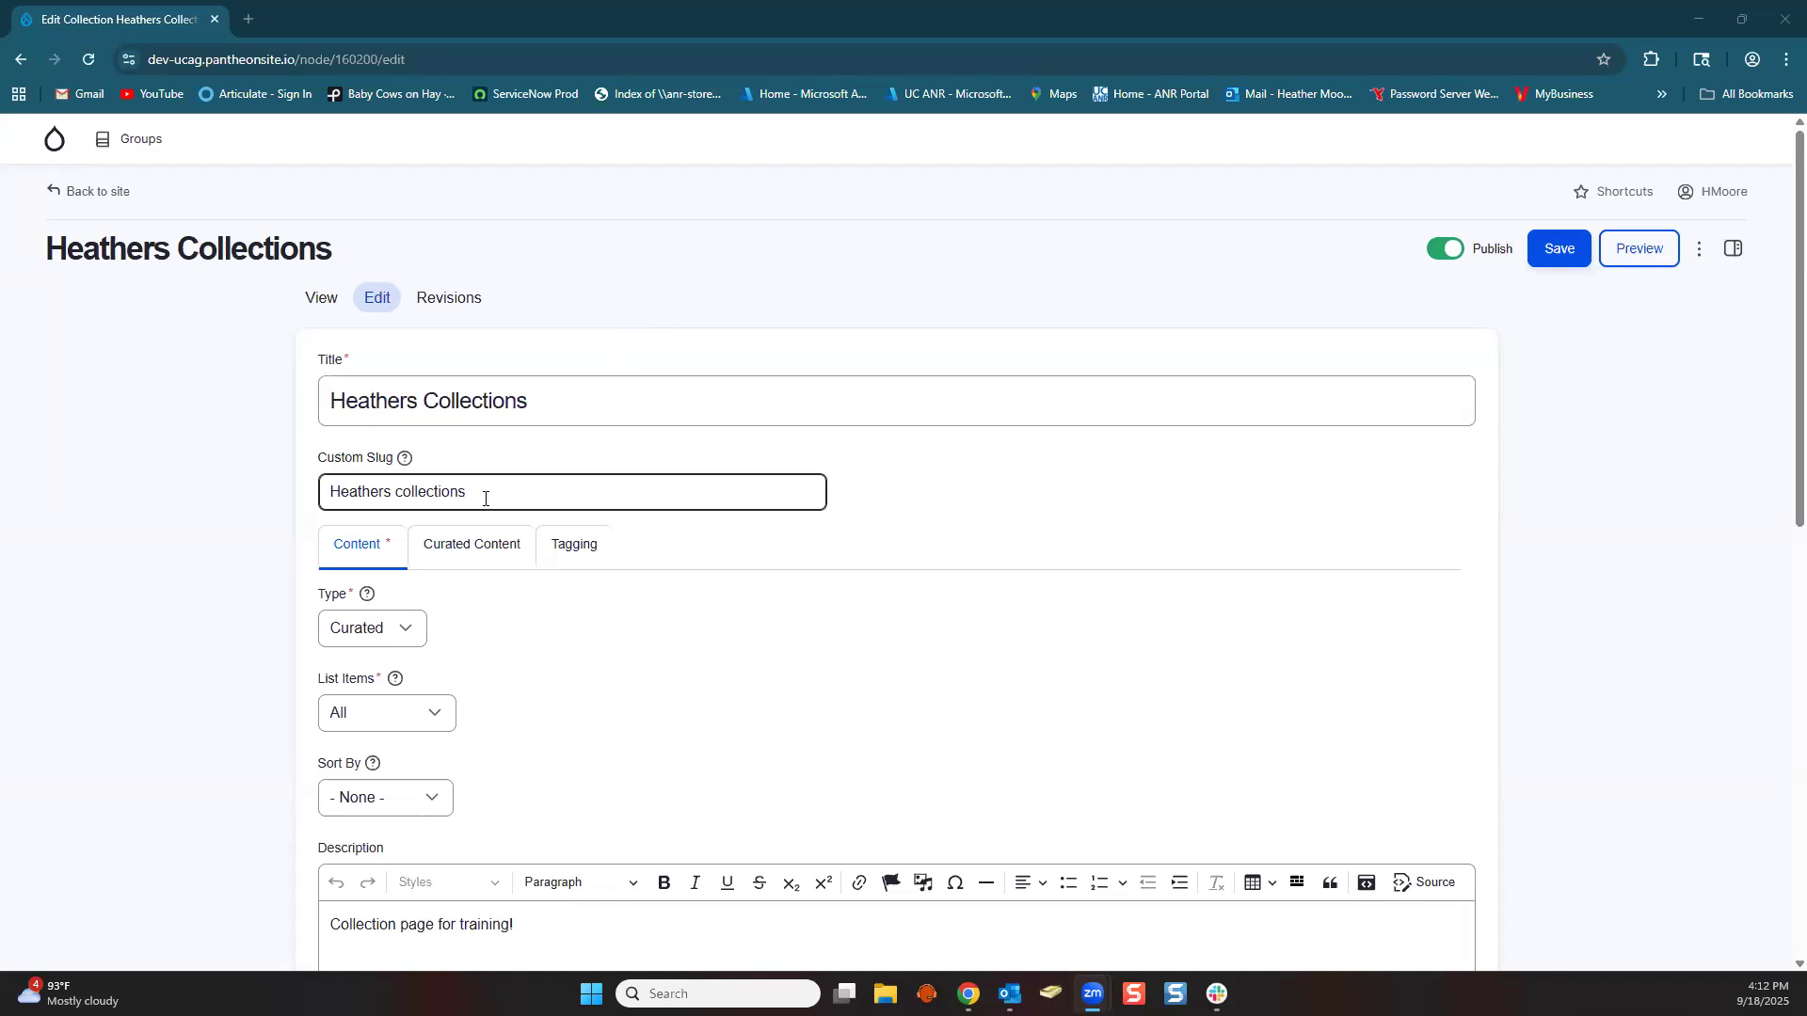
click(214, 504)
scroll(214, 504, down, 2)
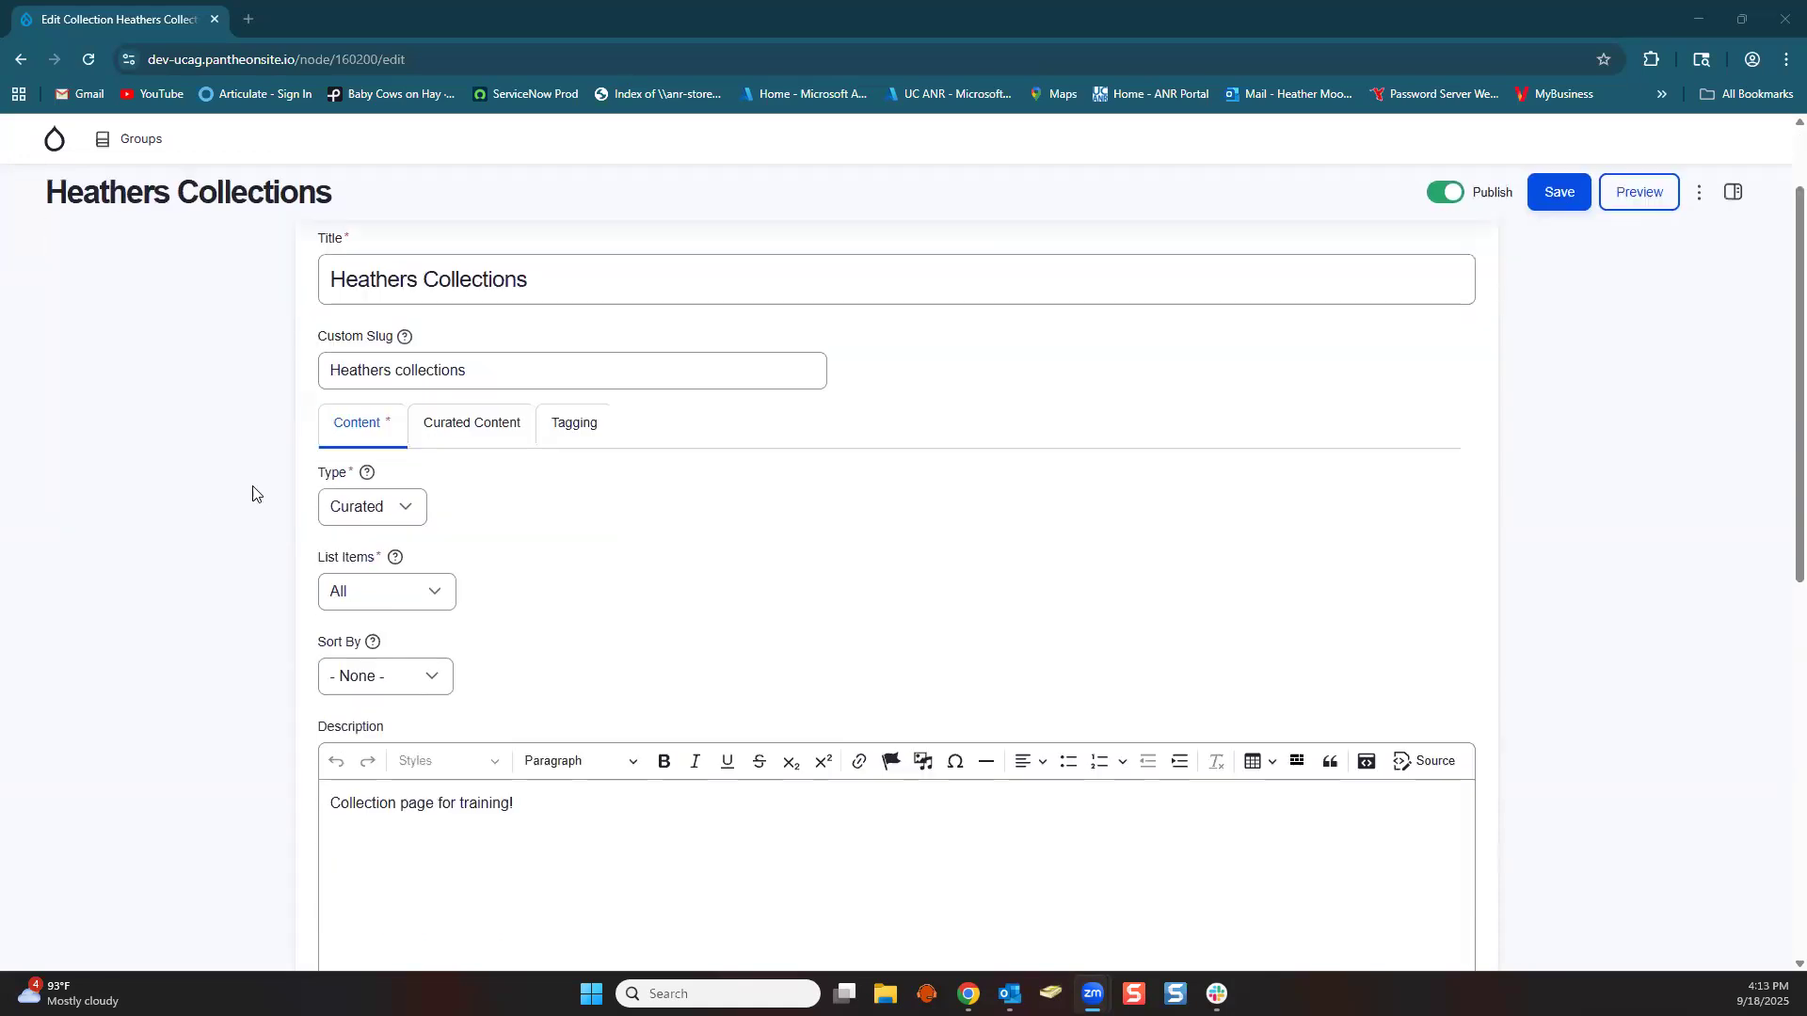
Set the collection's Type to Curated, List Items to All and Sort By to None.
click(402, 450)
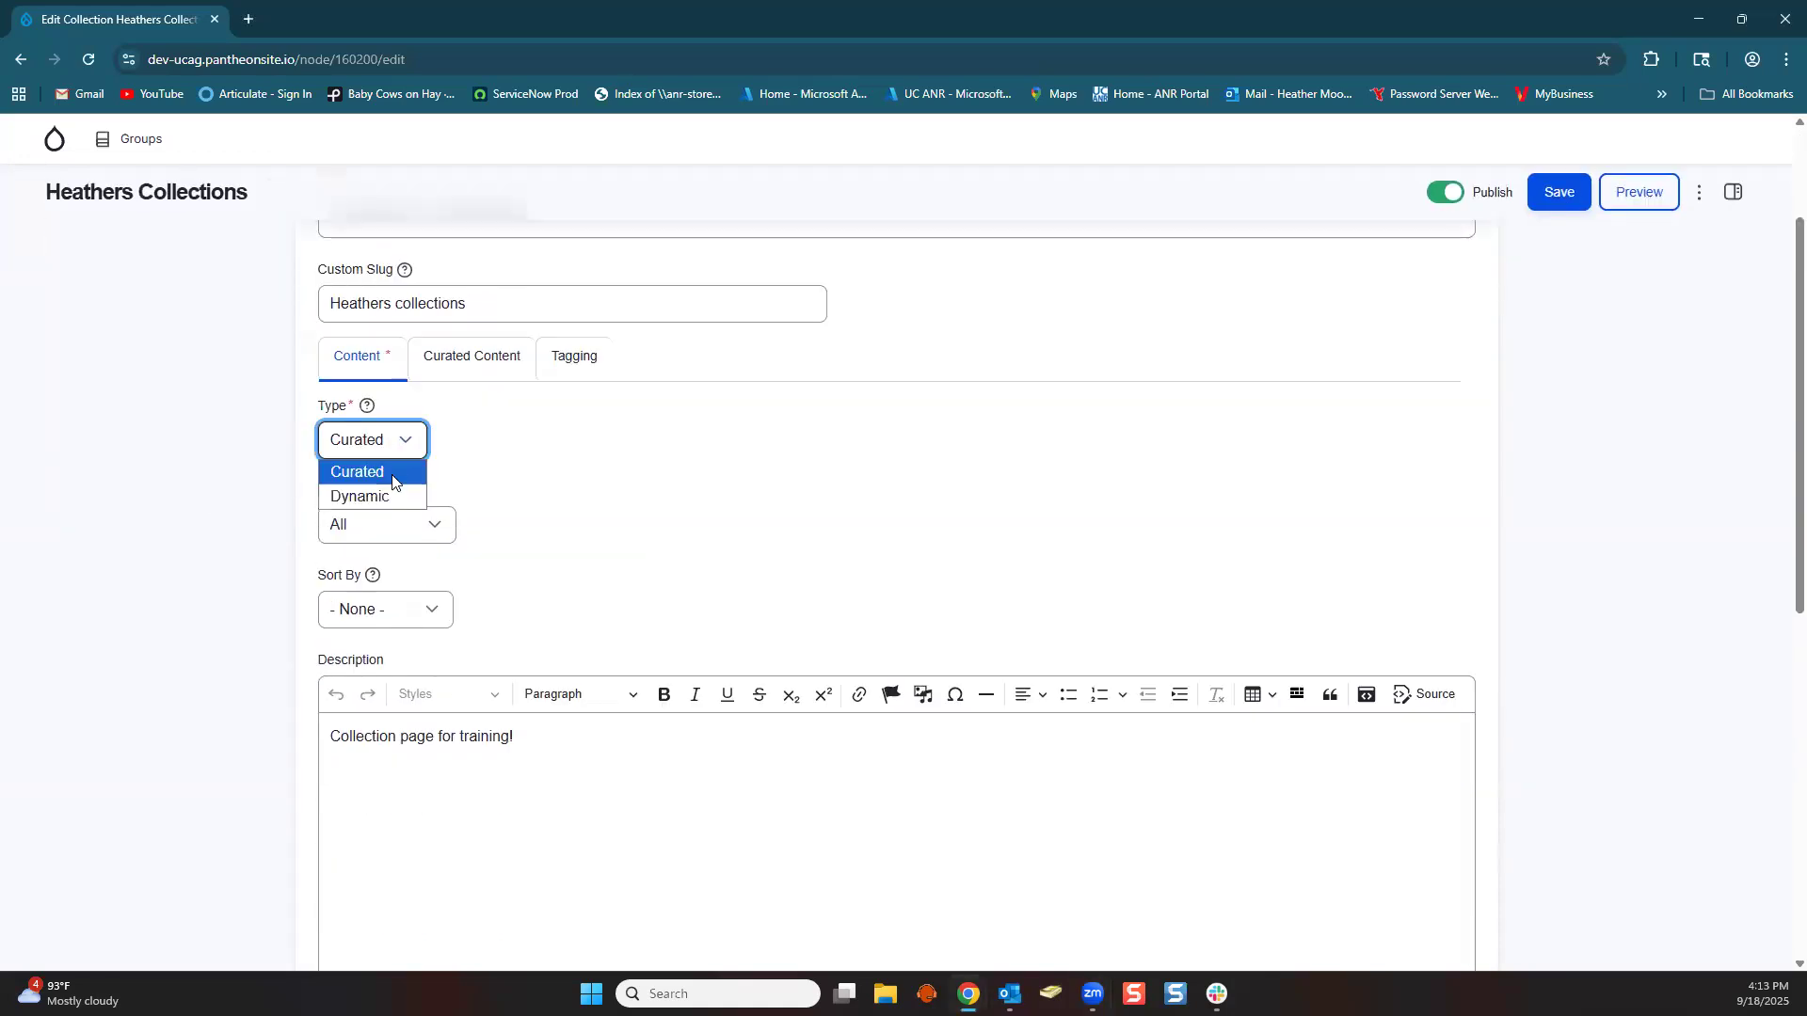
click(393, 472)
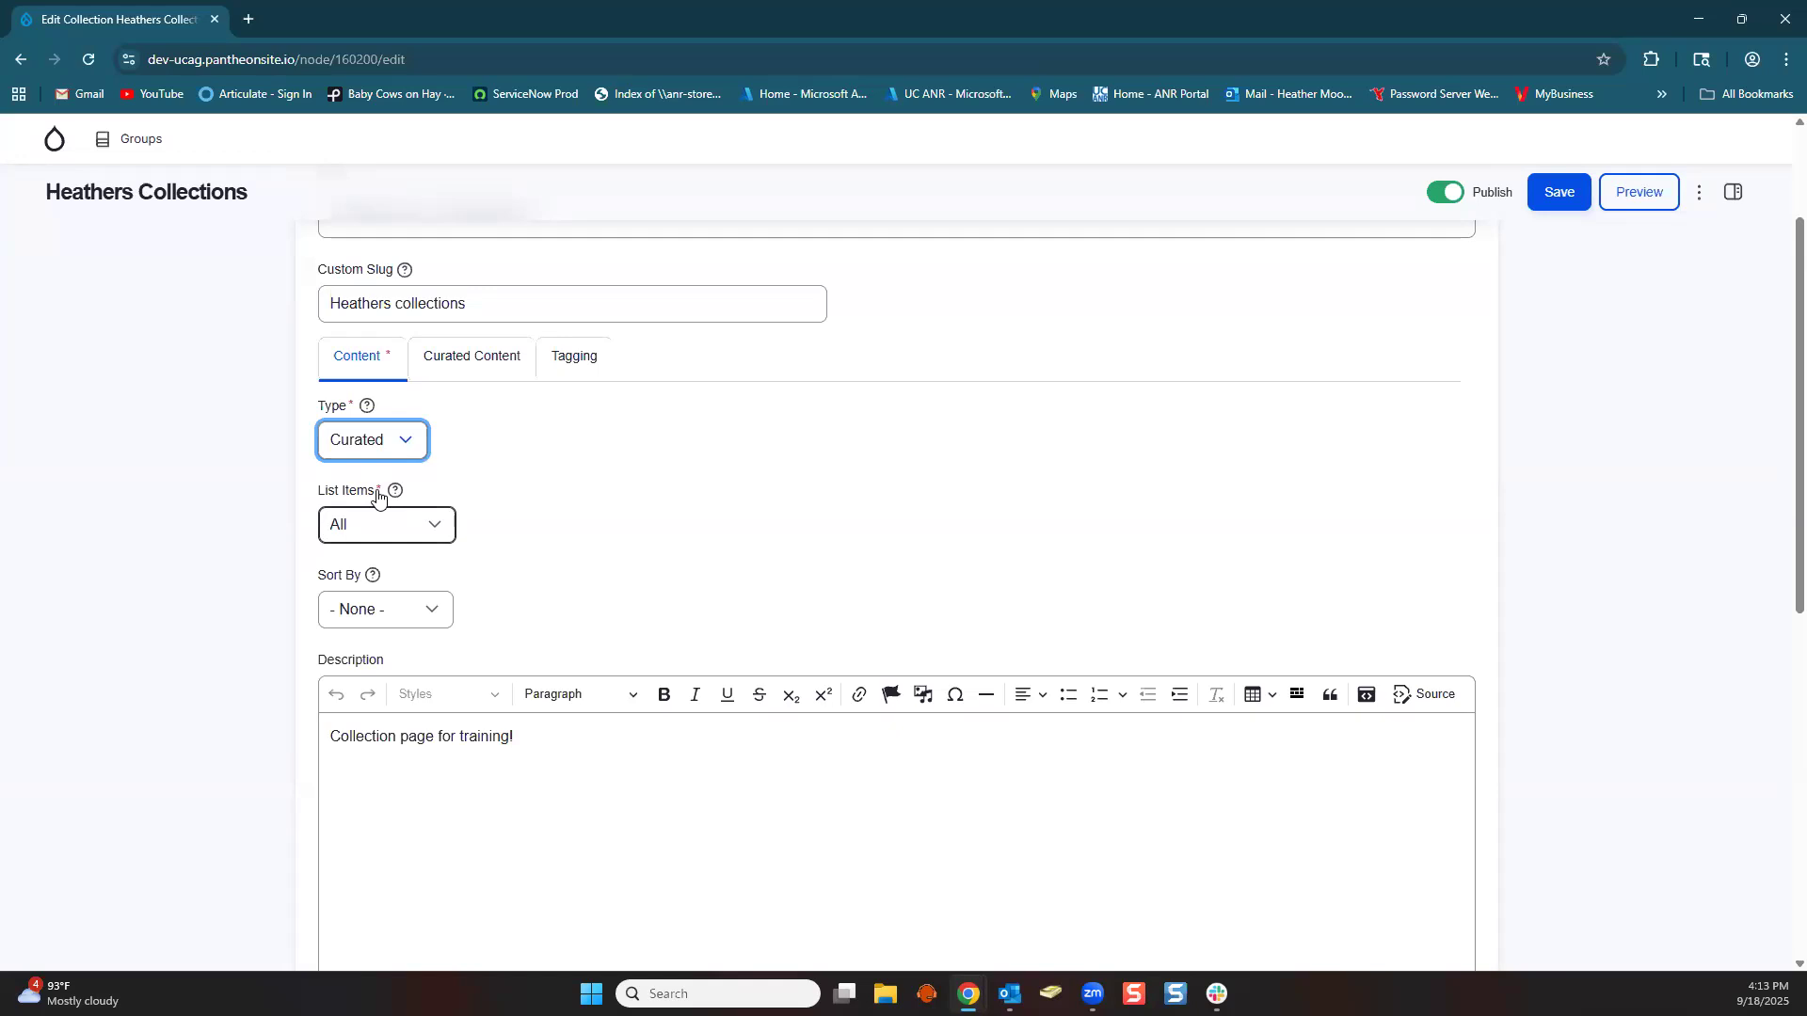
click(406, 532)
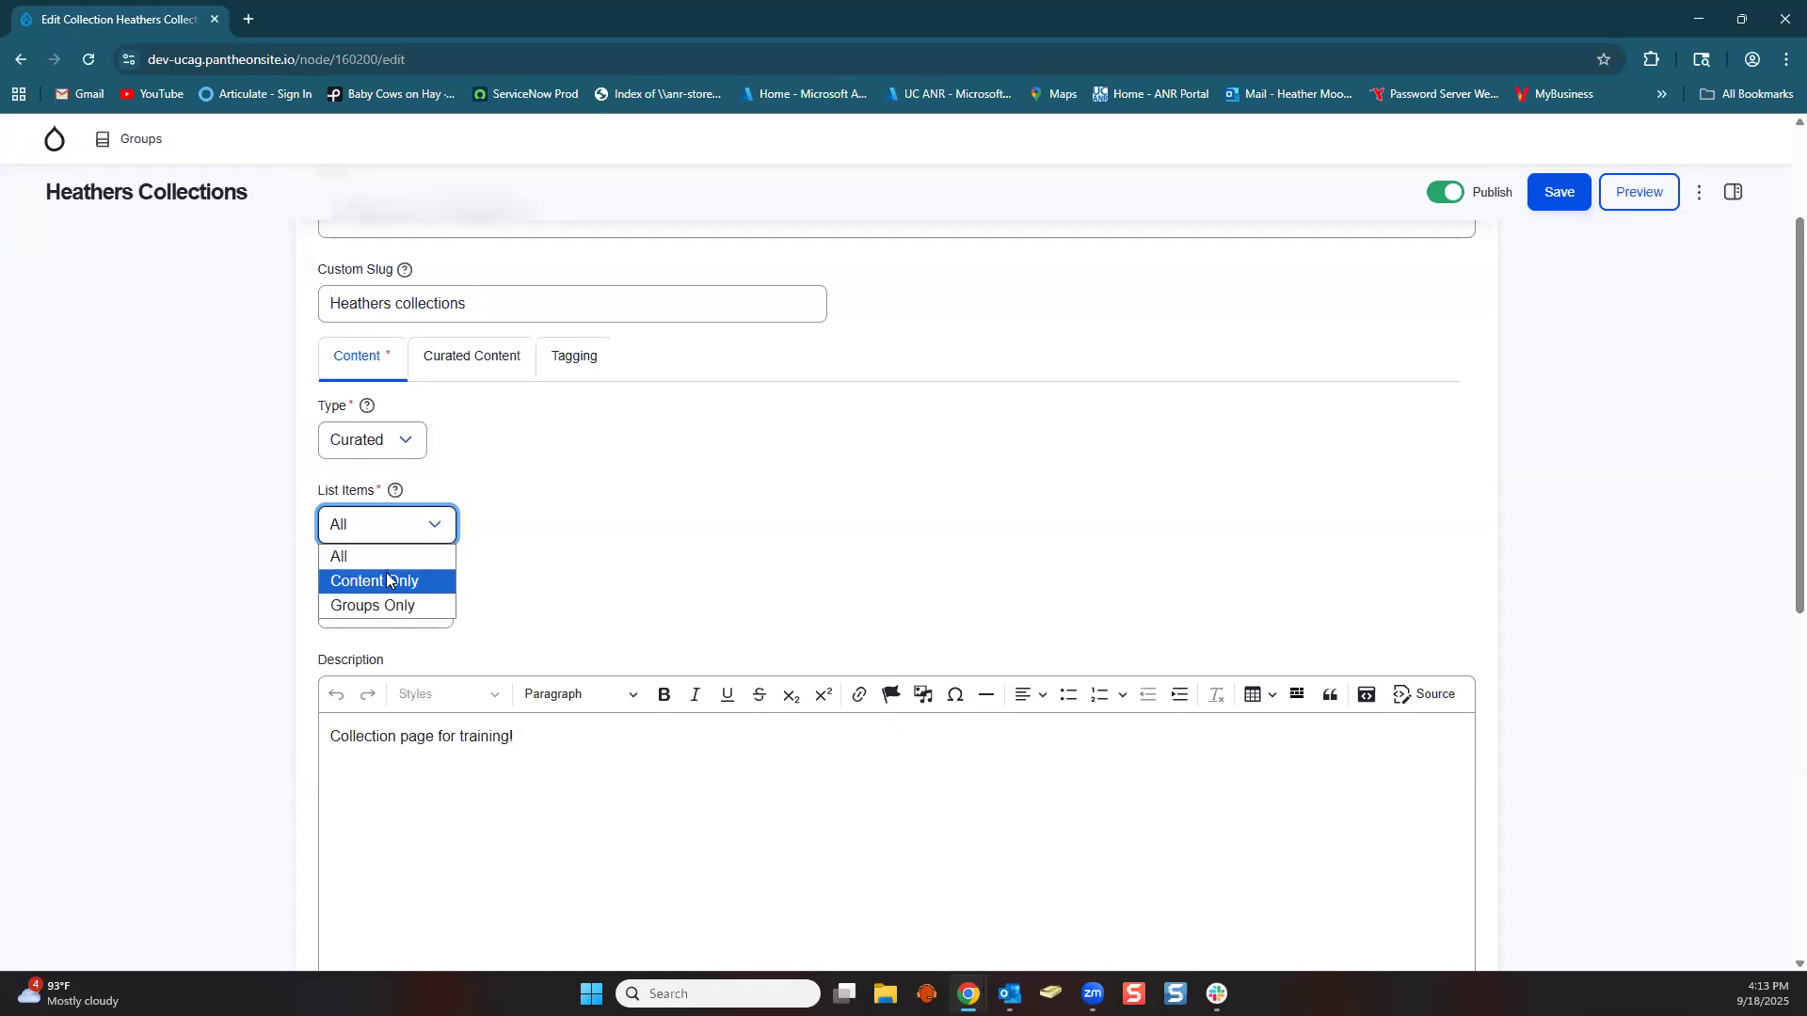
click(381, 549)
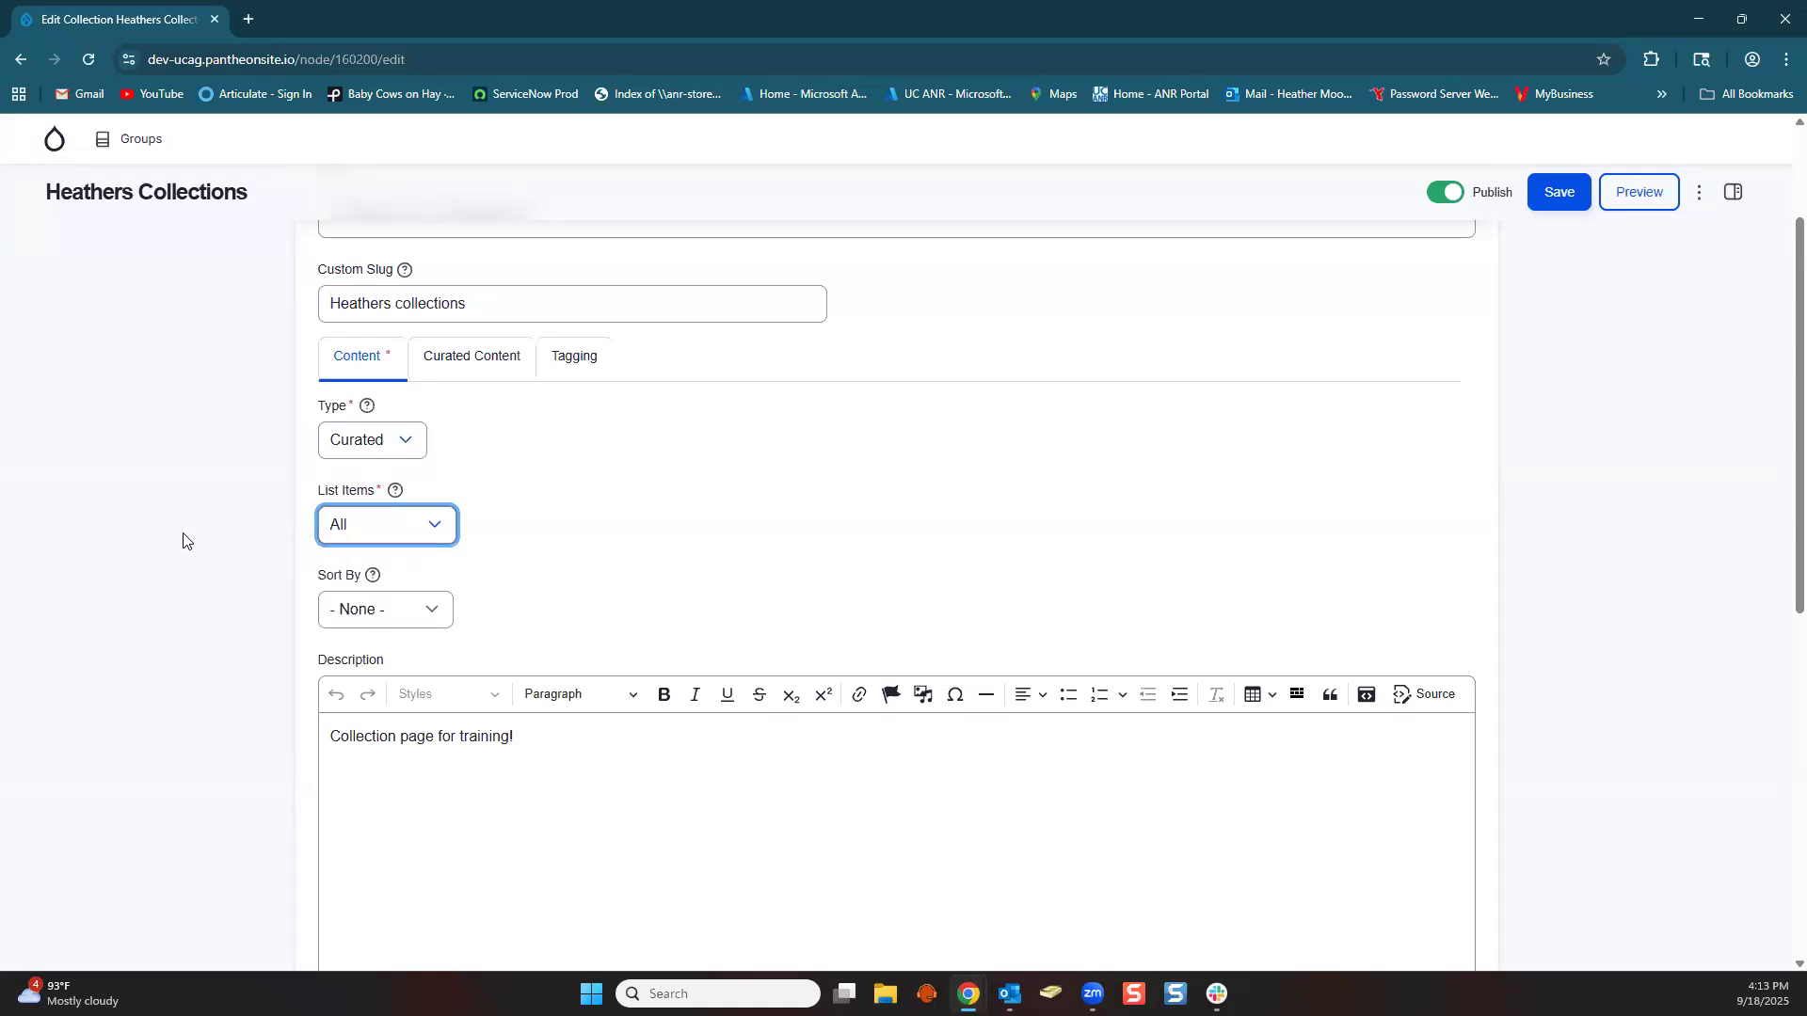
click(393, 613)
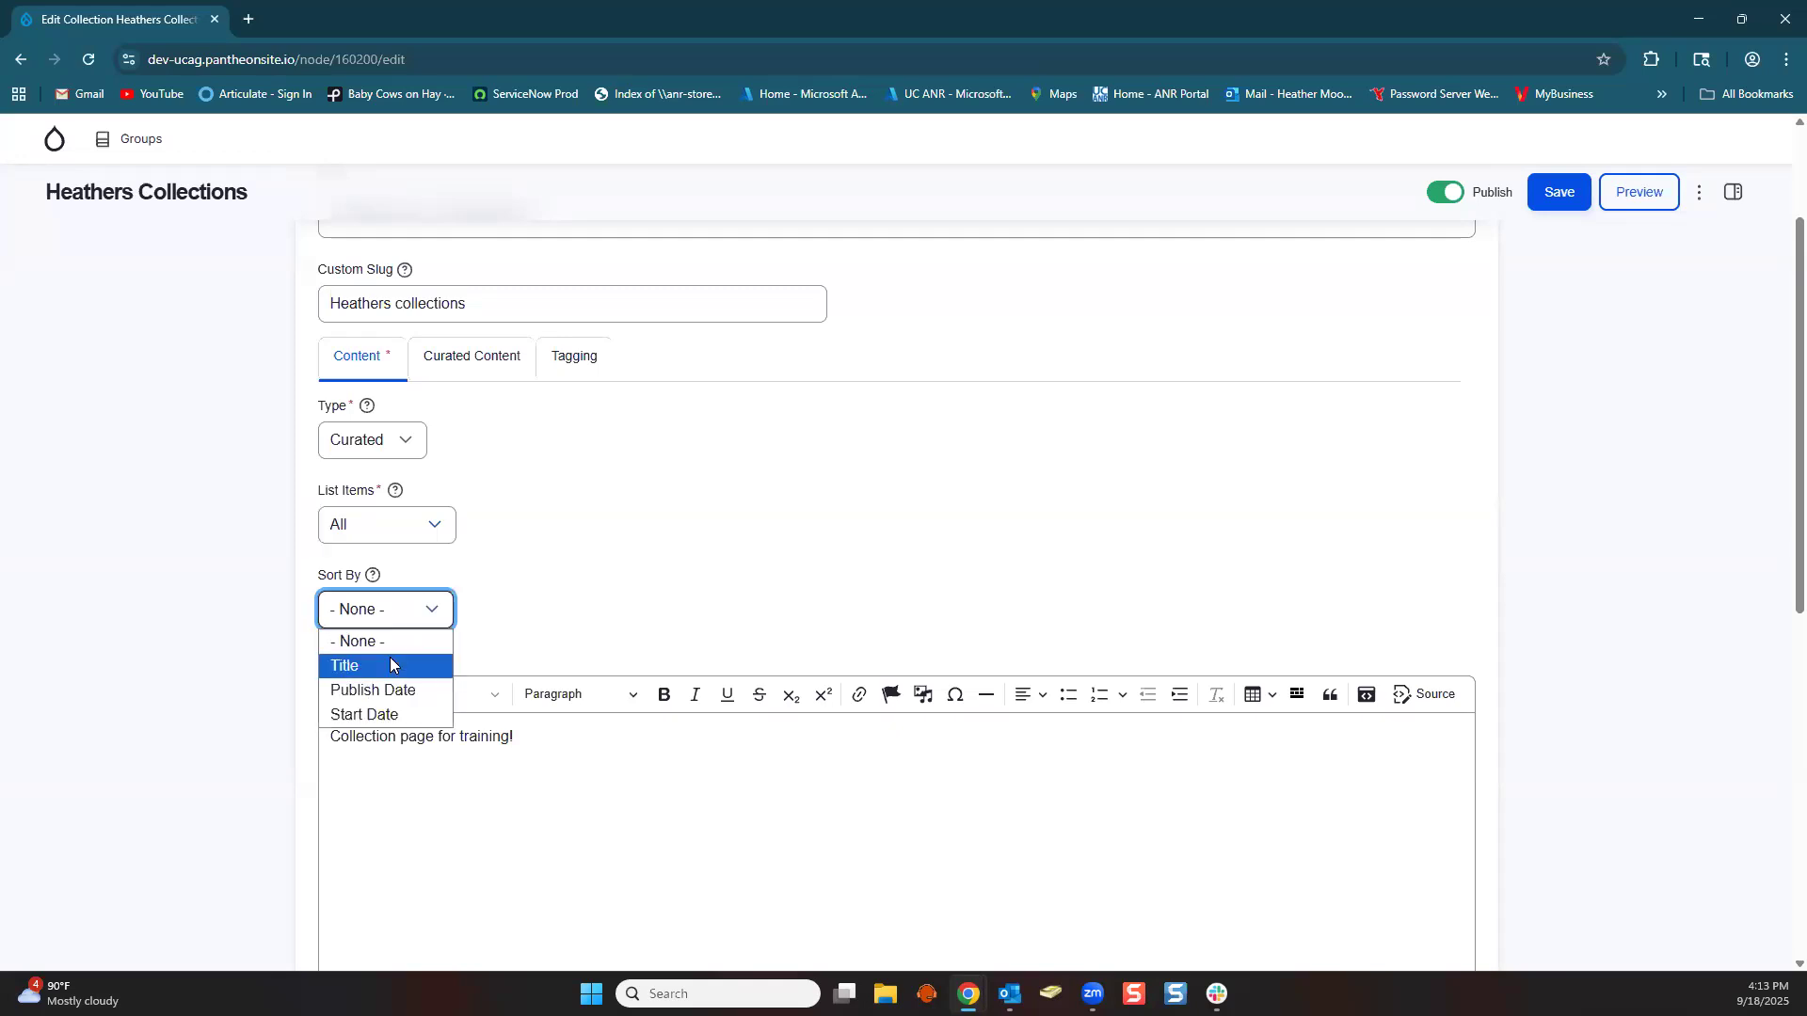
click(393, 652)
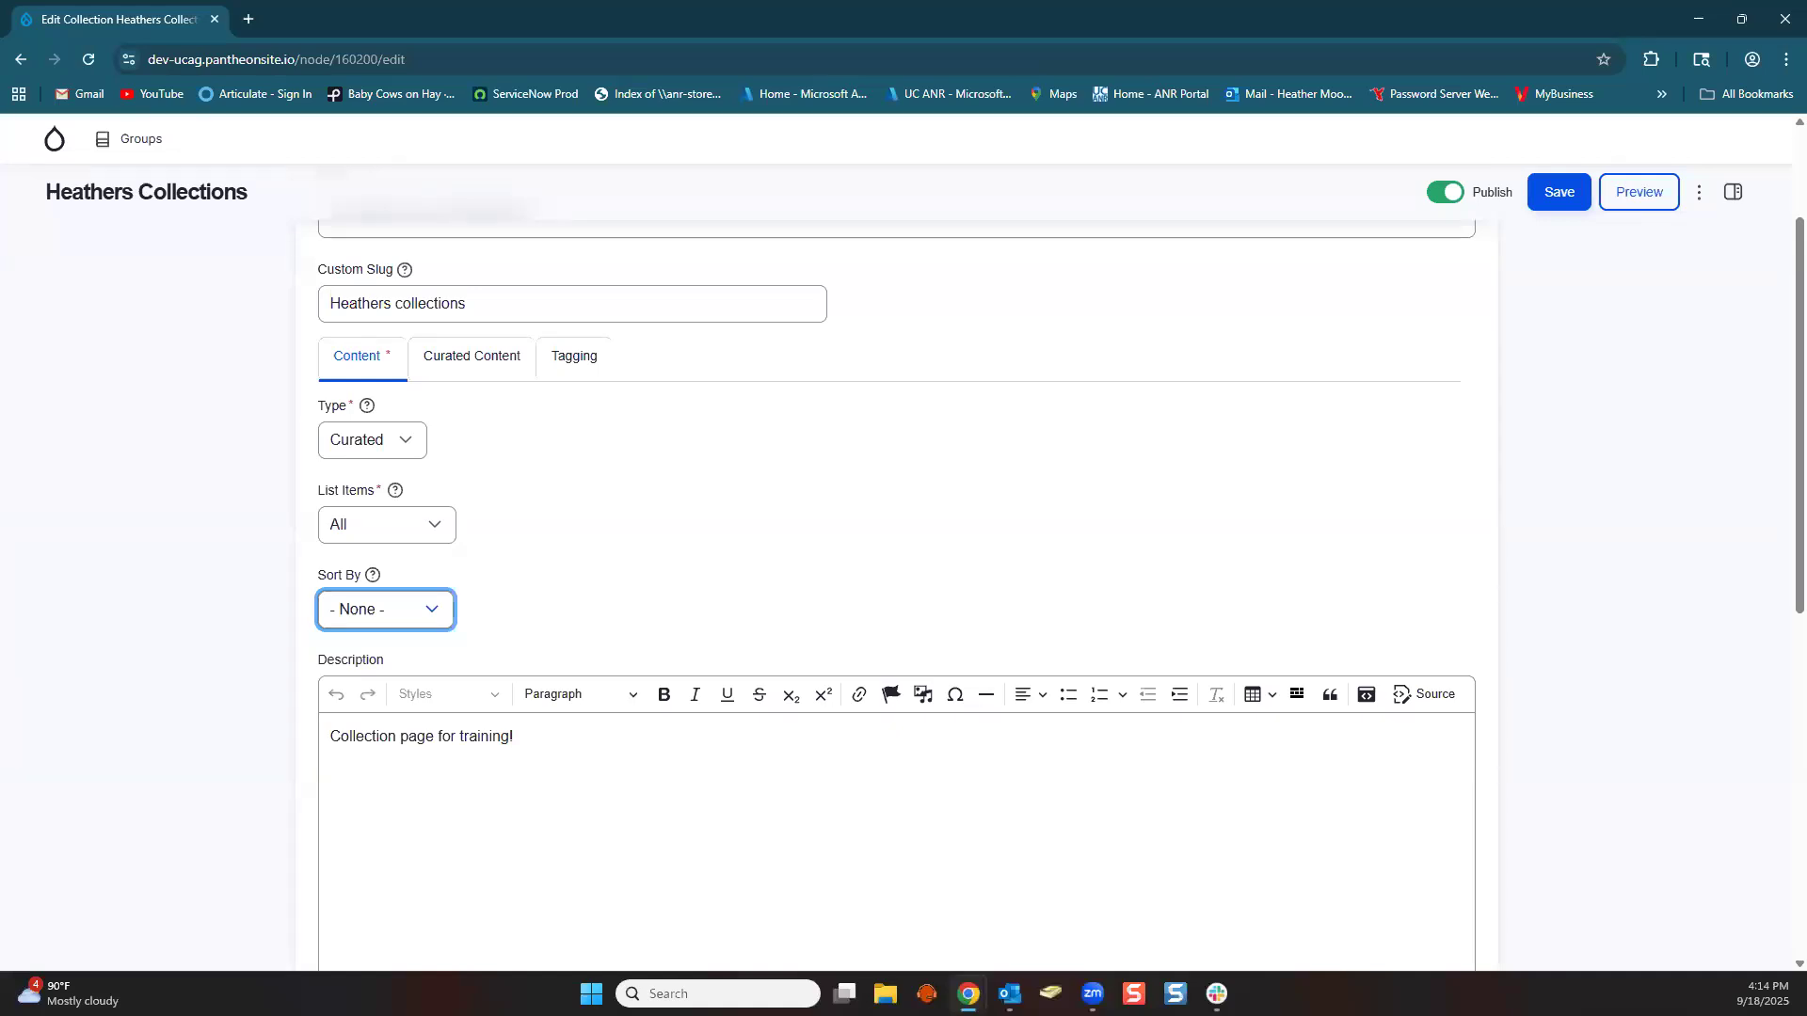
Look over the collection's description and primary image.
scroll(292, 650, down, 1)
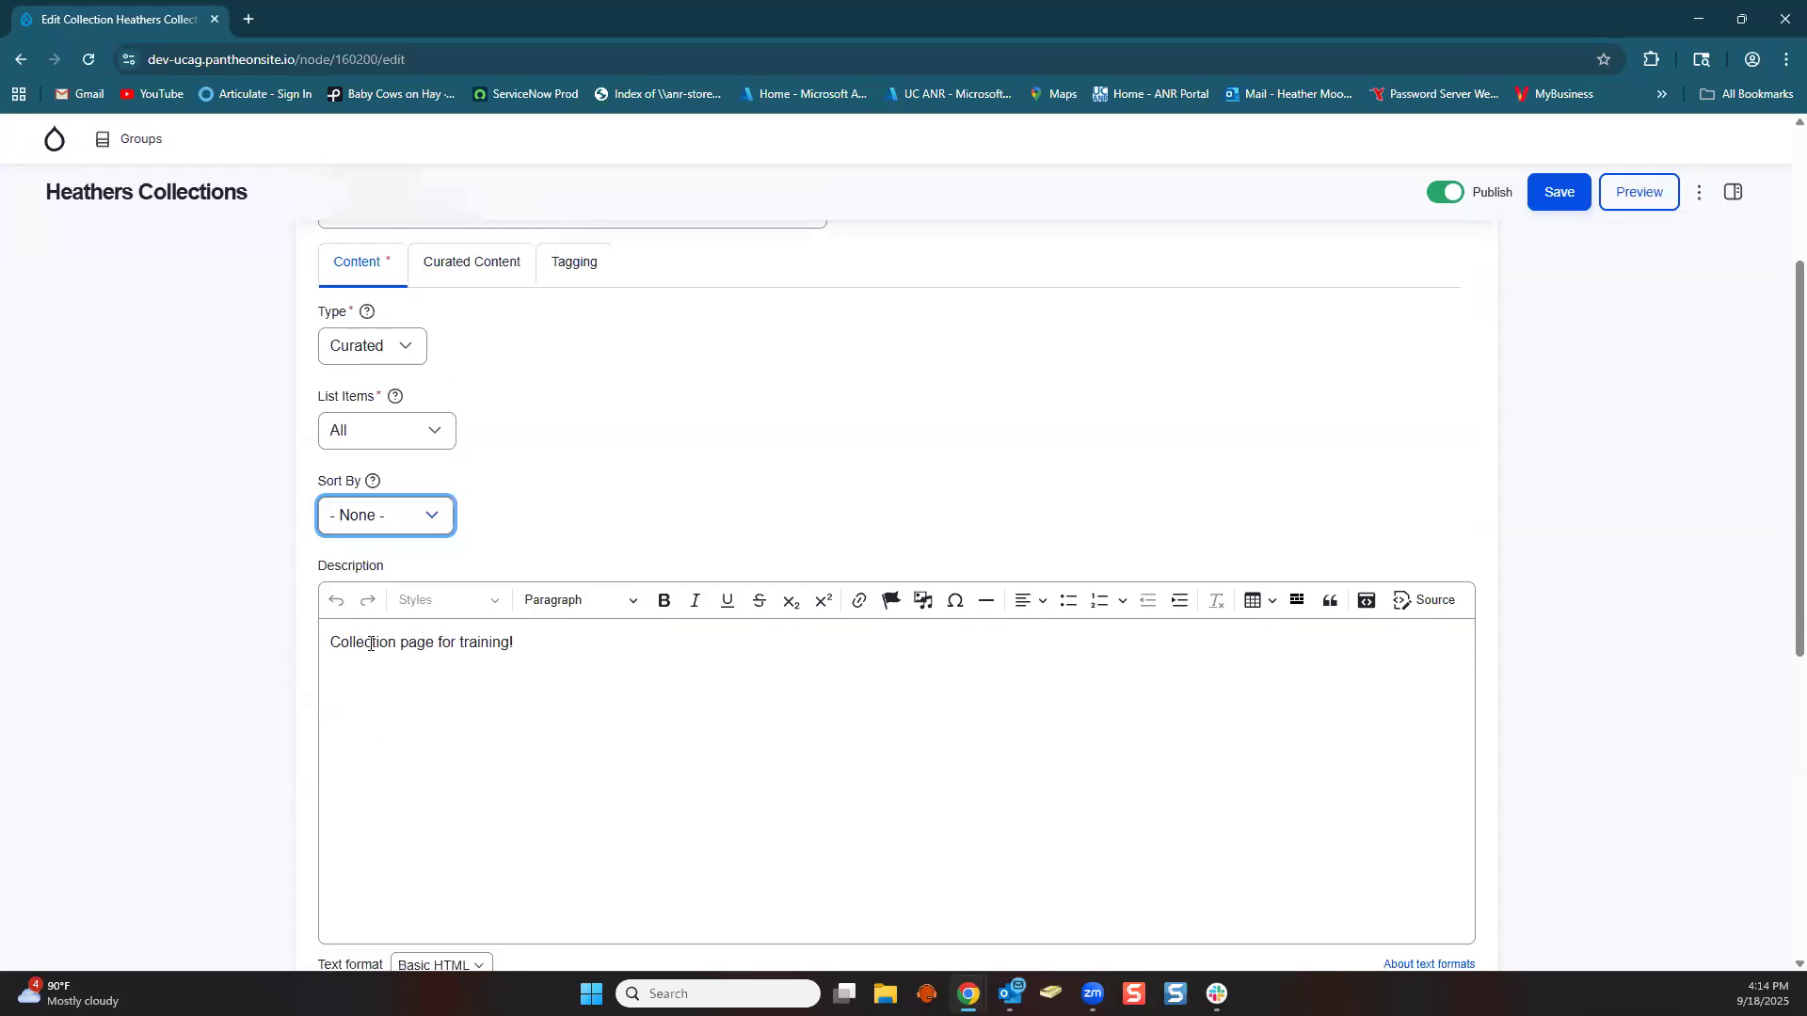
scroll(414, 650, down, 4)
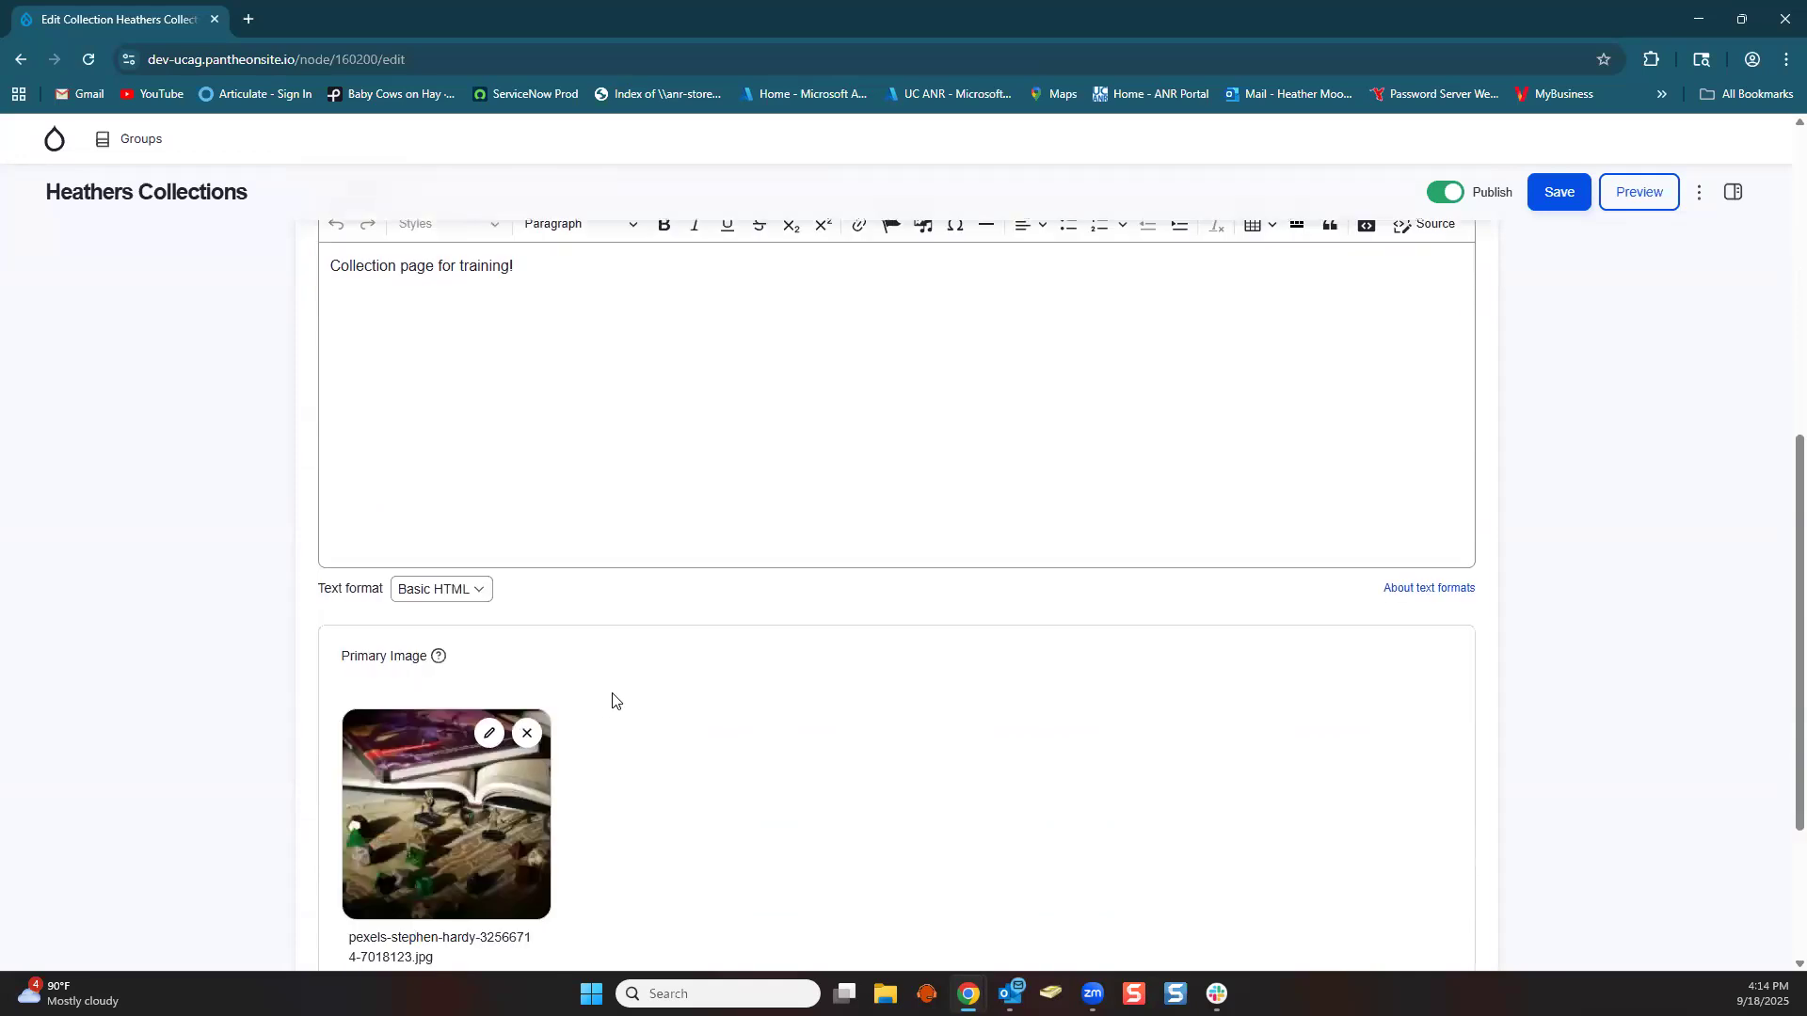
scroll(612, 697, down, 3)
scroll(613, 699, up, 3)
scroll(614, 698, up, 7)
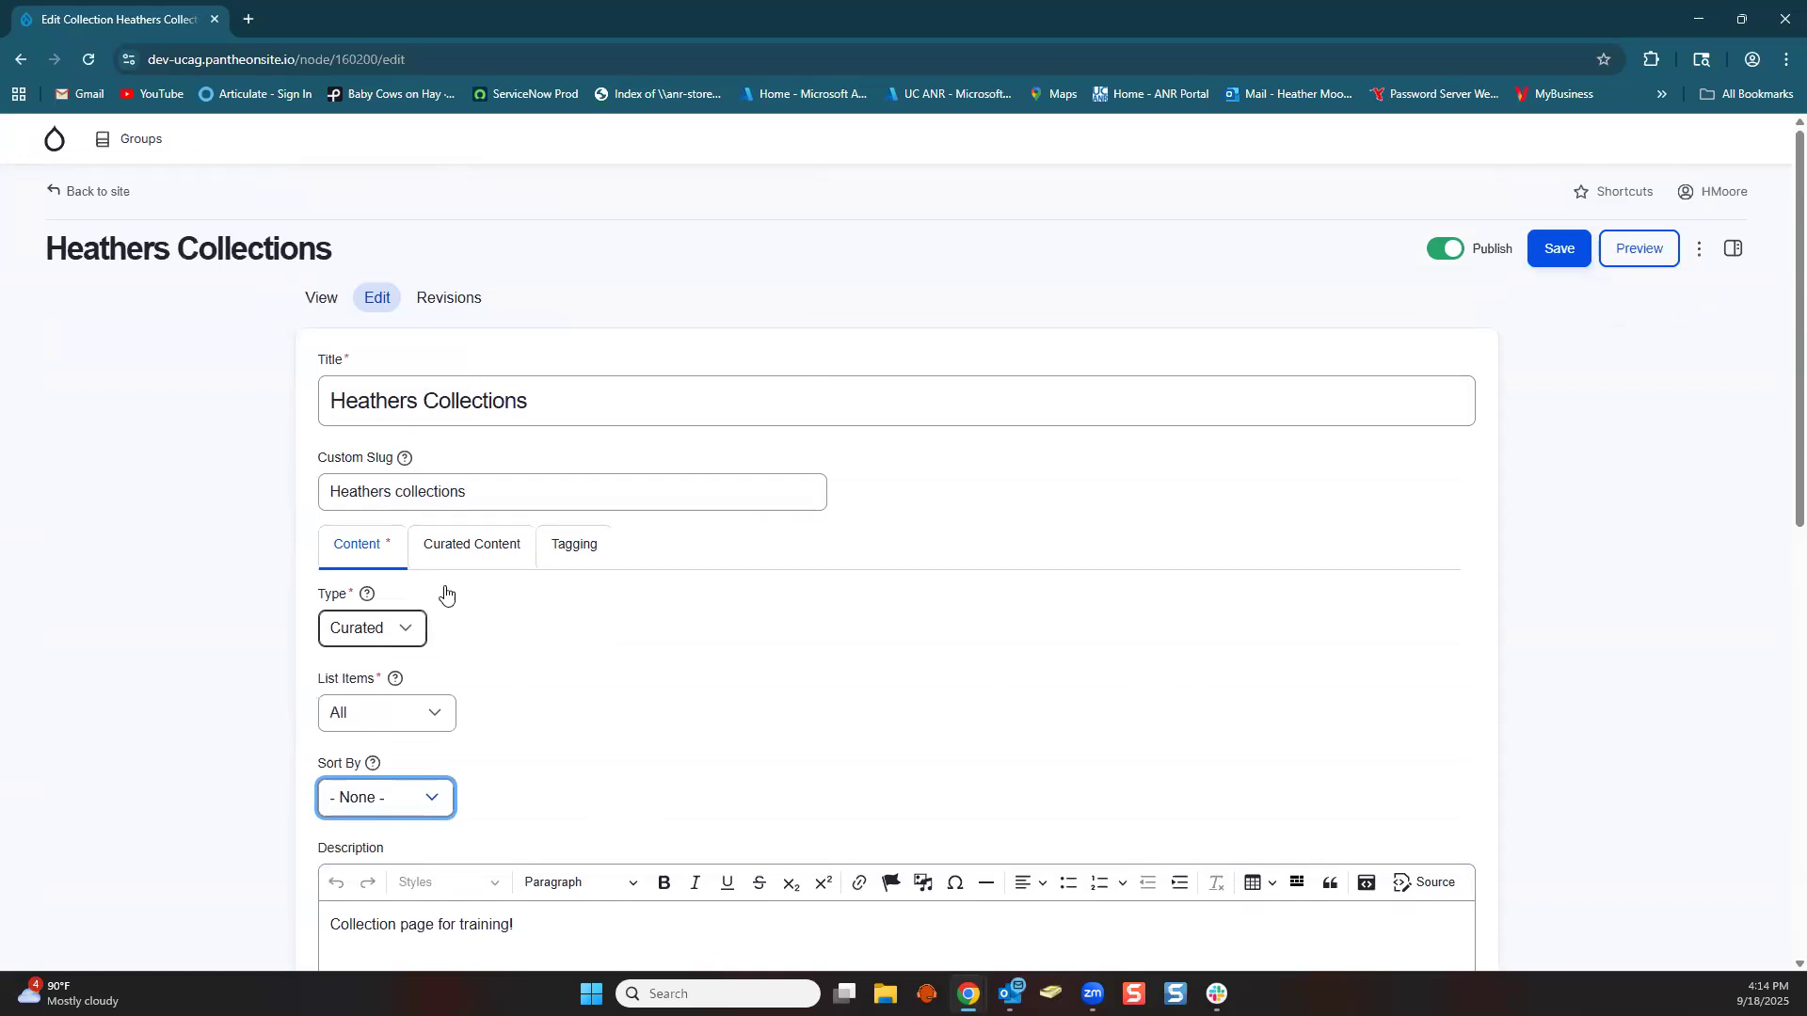
Remove the "Role with it" page from the collection's curated content.
click(463, 542)
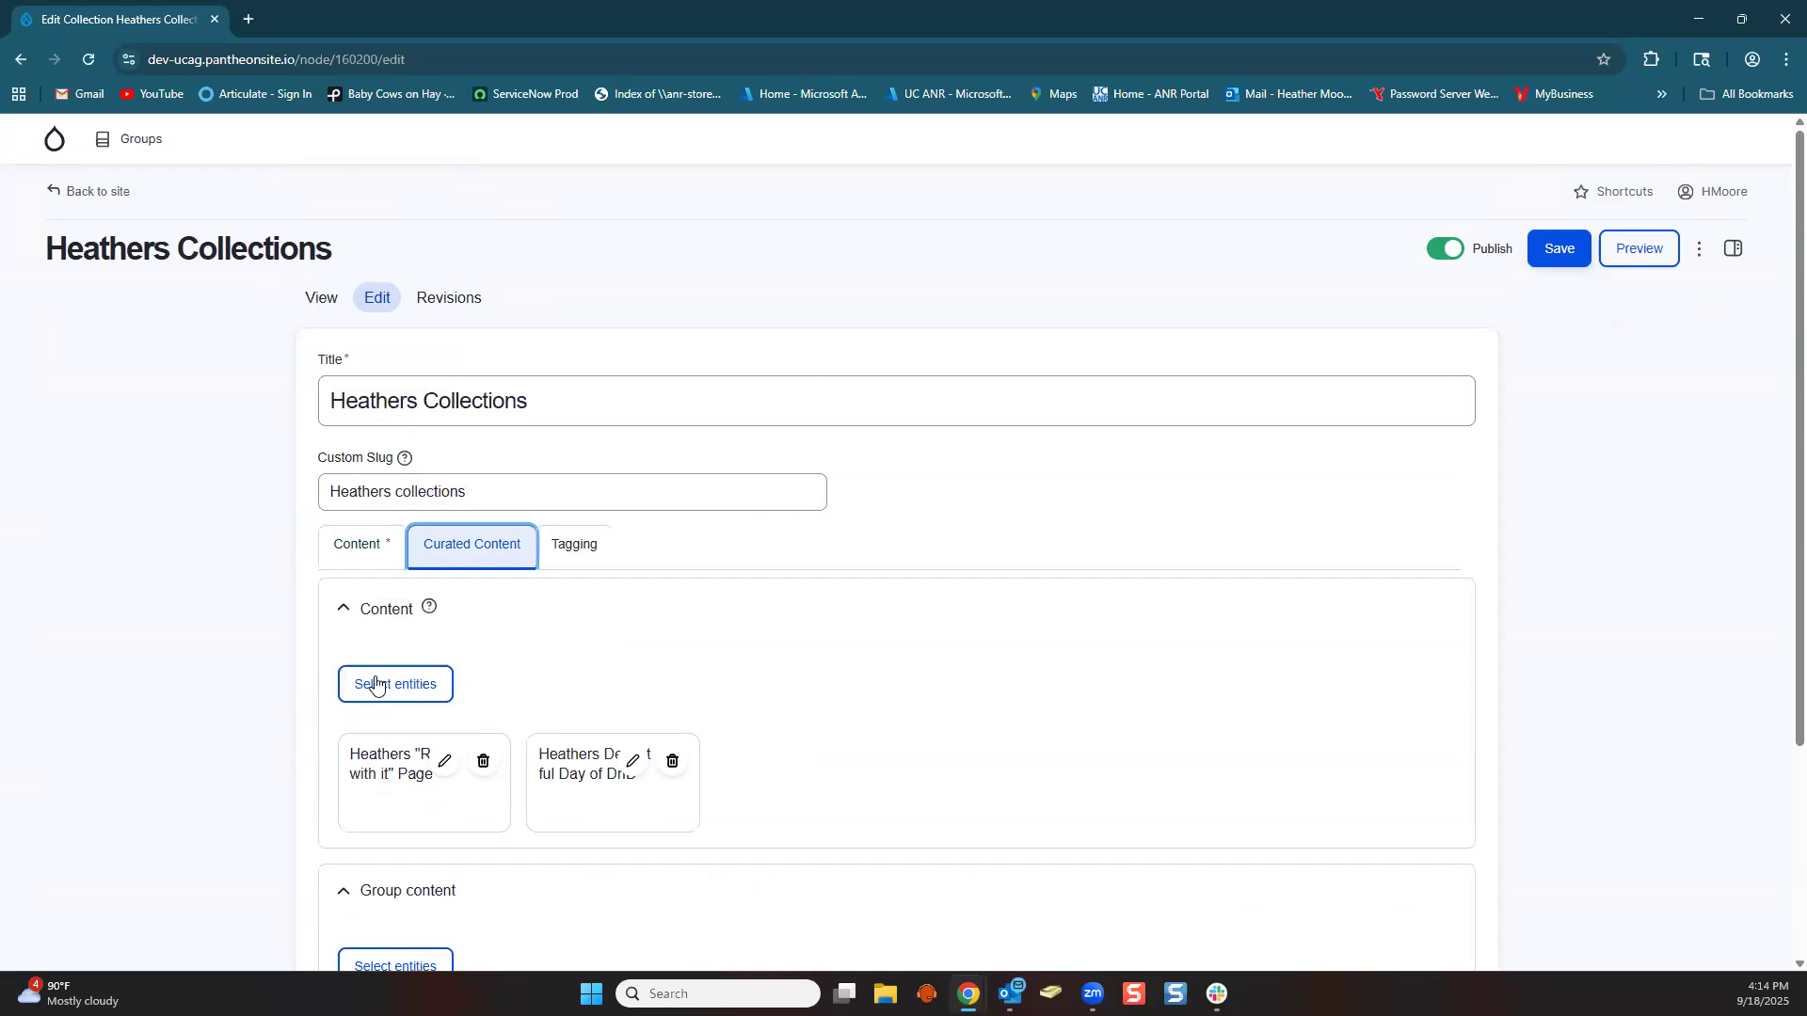
click(420, 687)
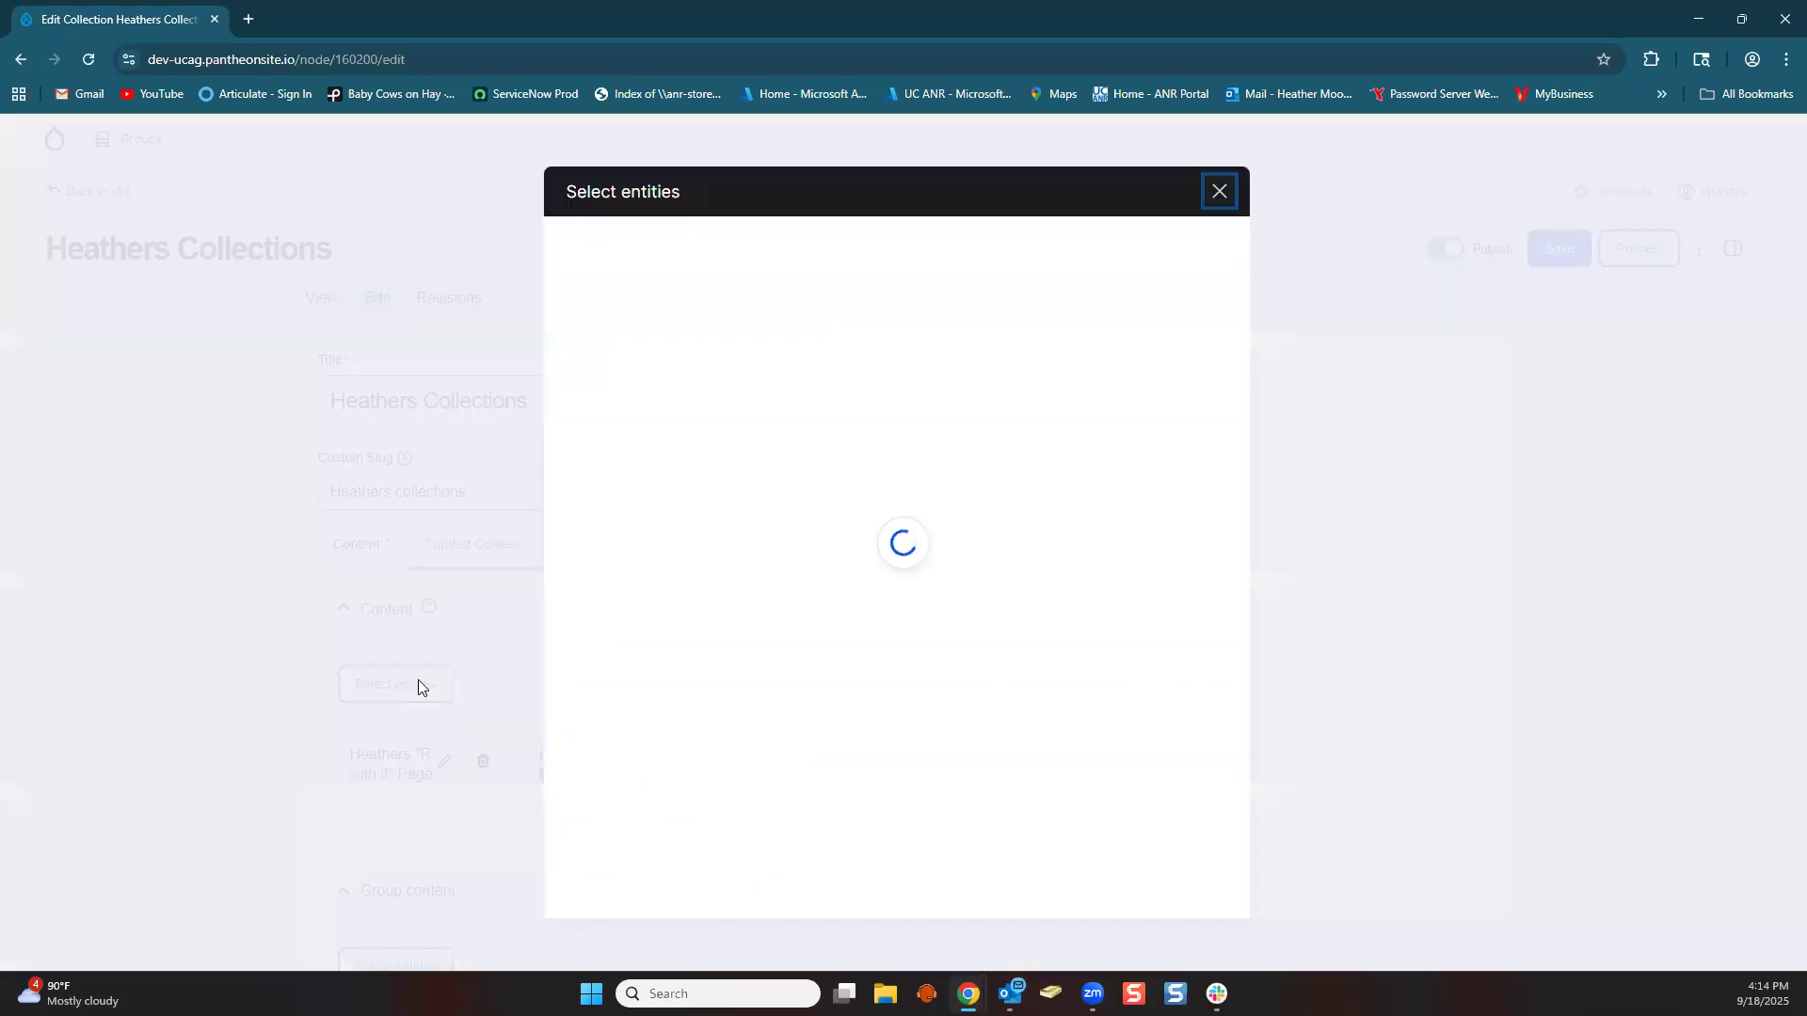
click(1220, 191)
click(483, 762)
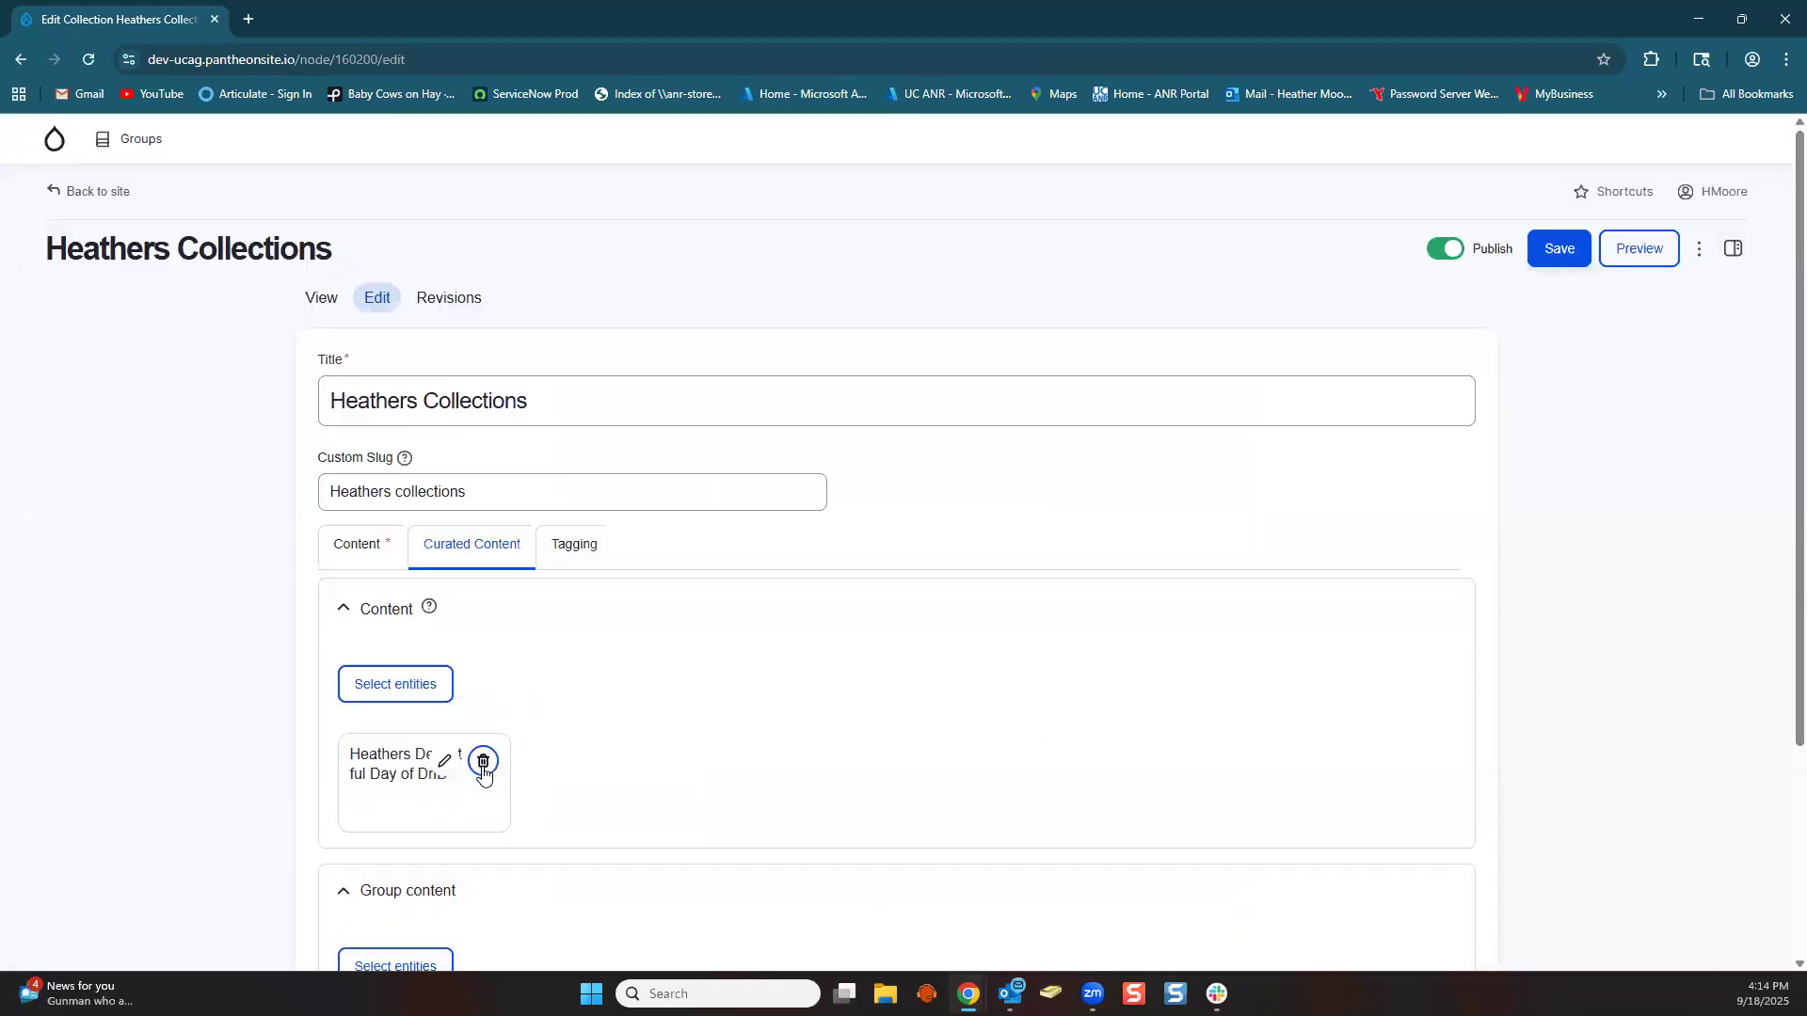
Add the published "Role with it" page from September 4th, 2025 to the curated content.
click(403, 692)
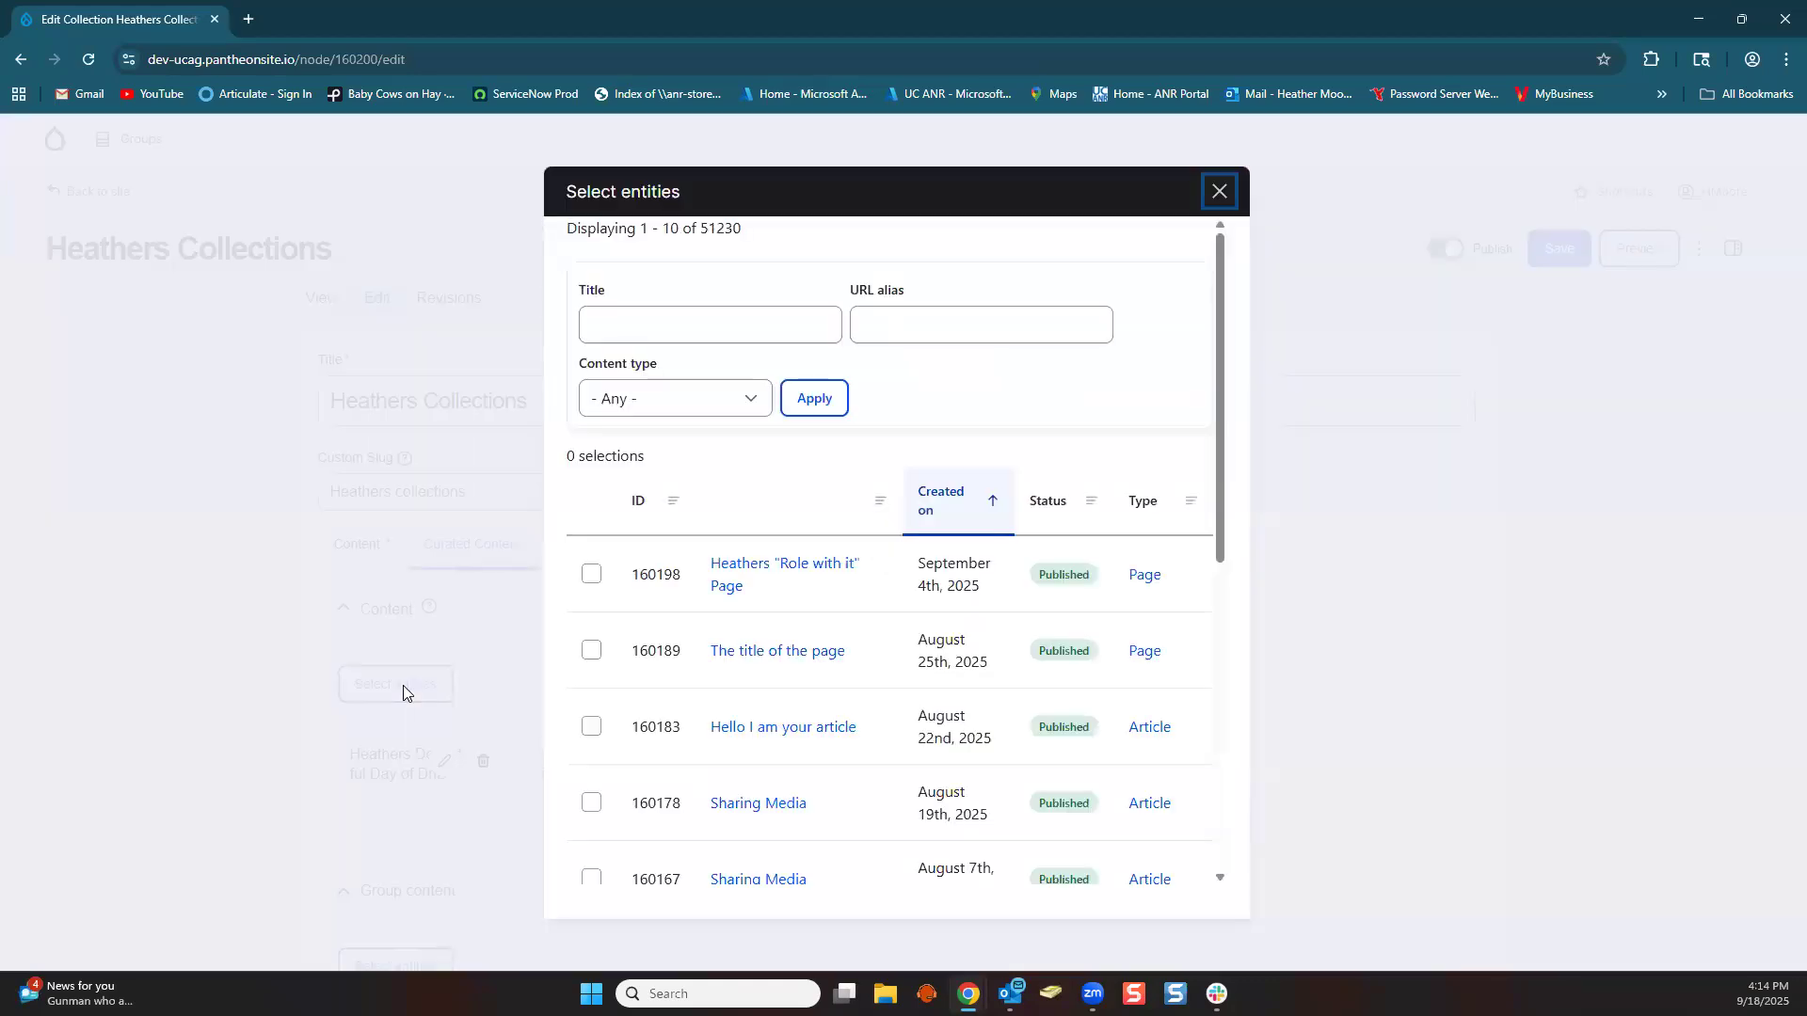
click(590, 574)
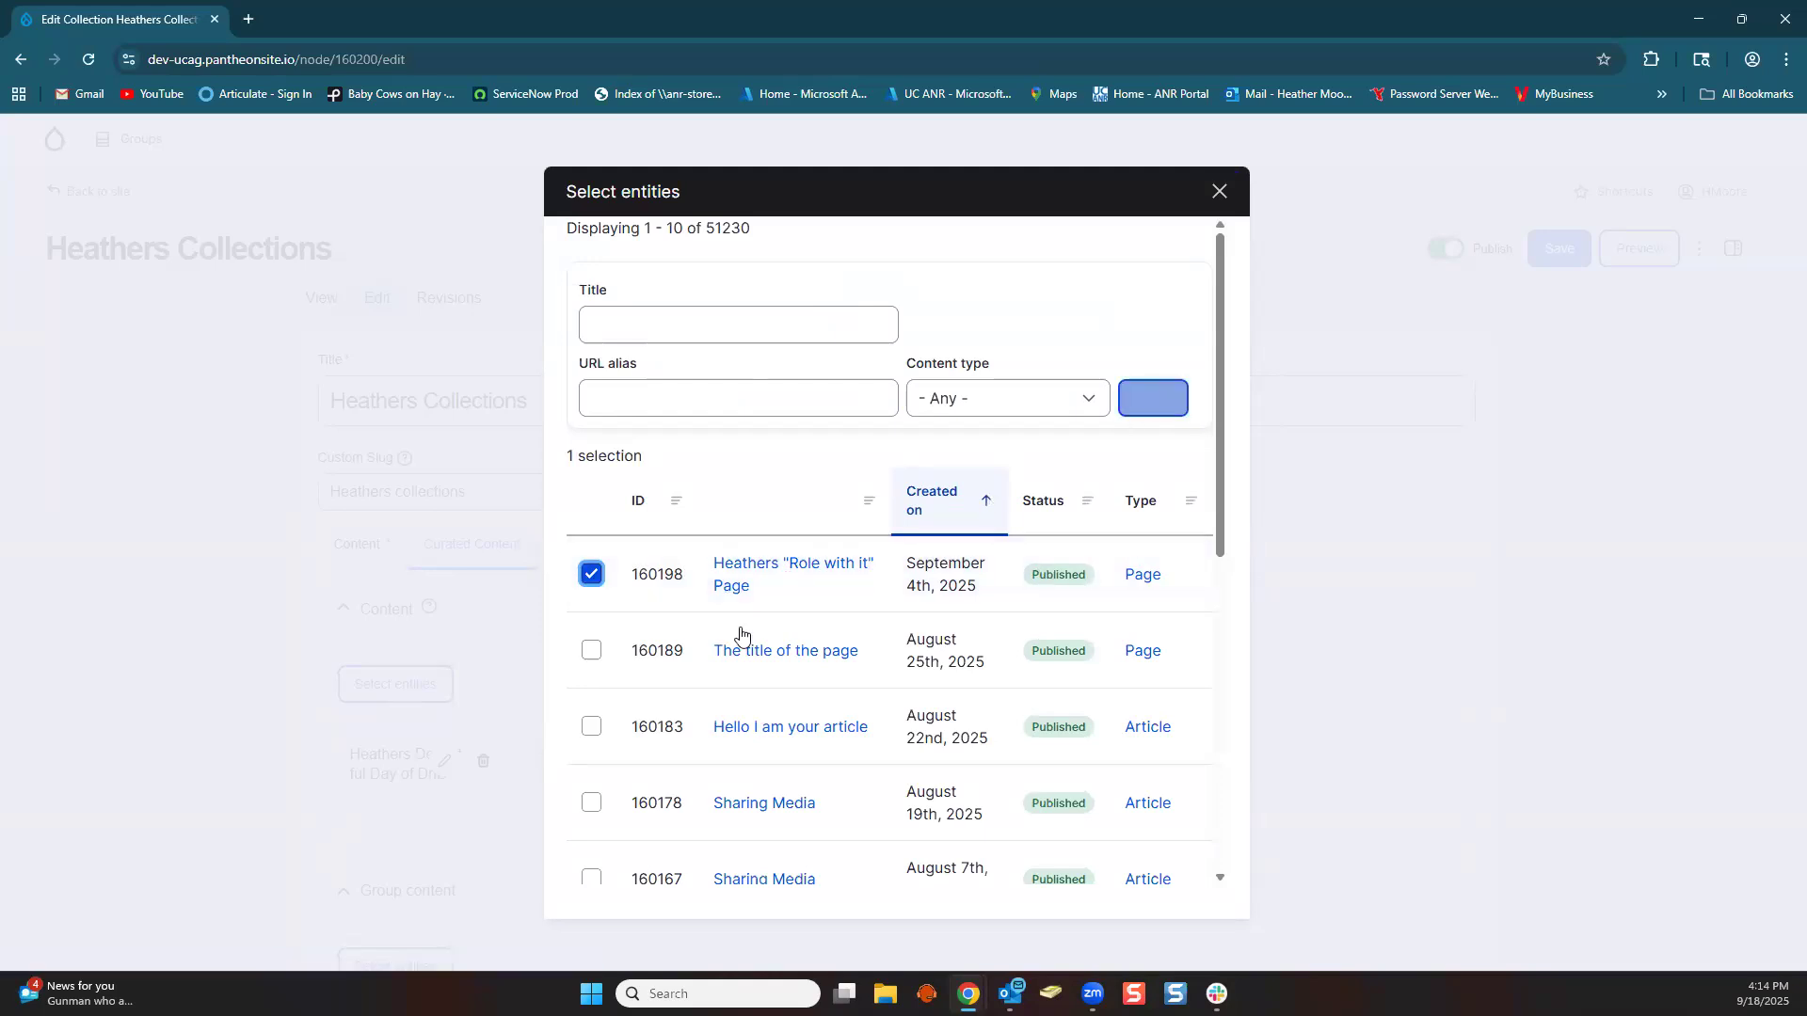
scroll(721, 648, down, 6)
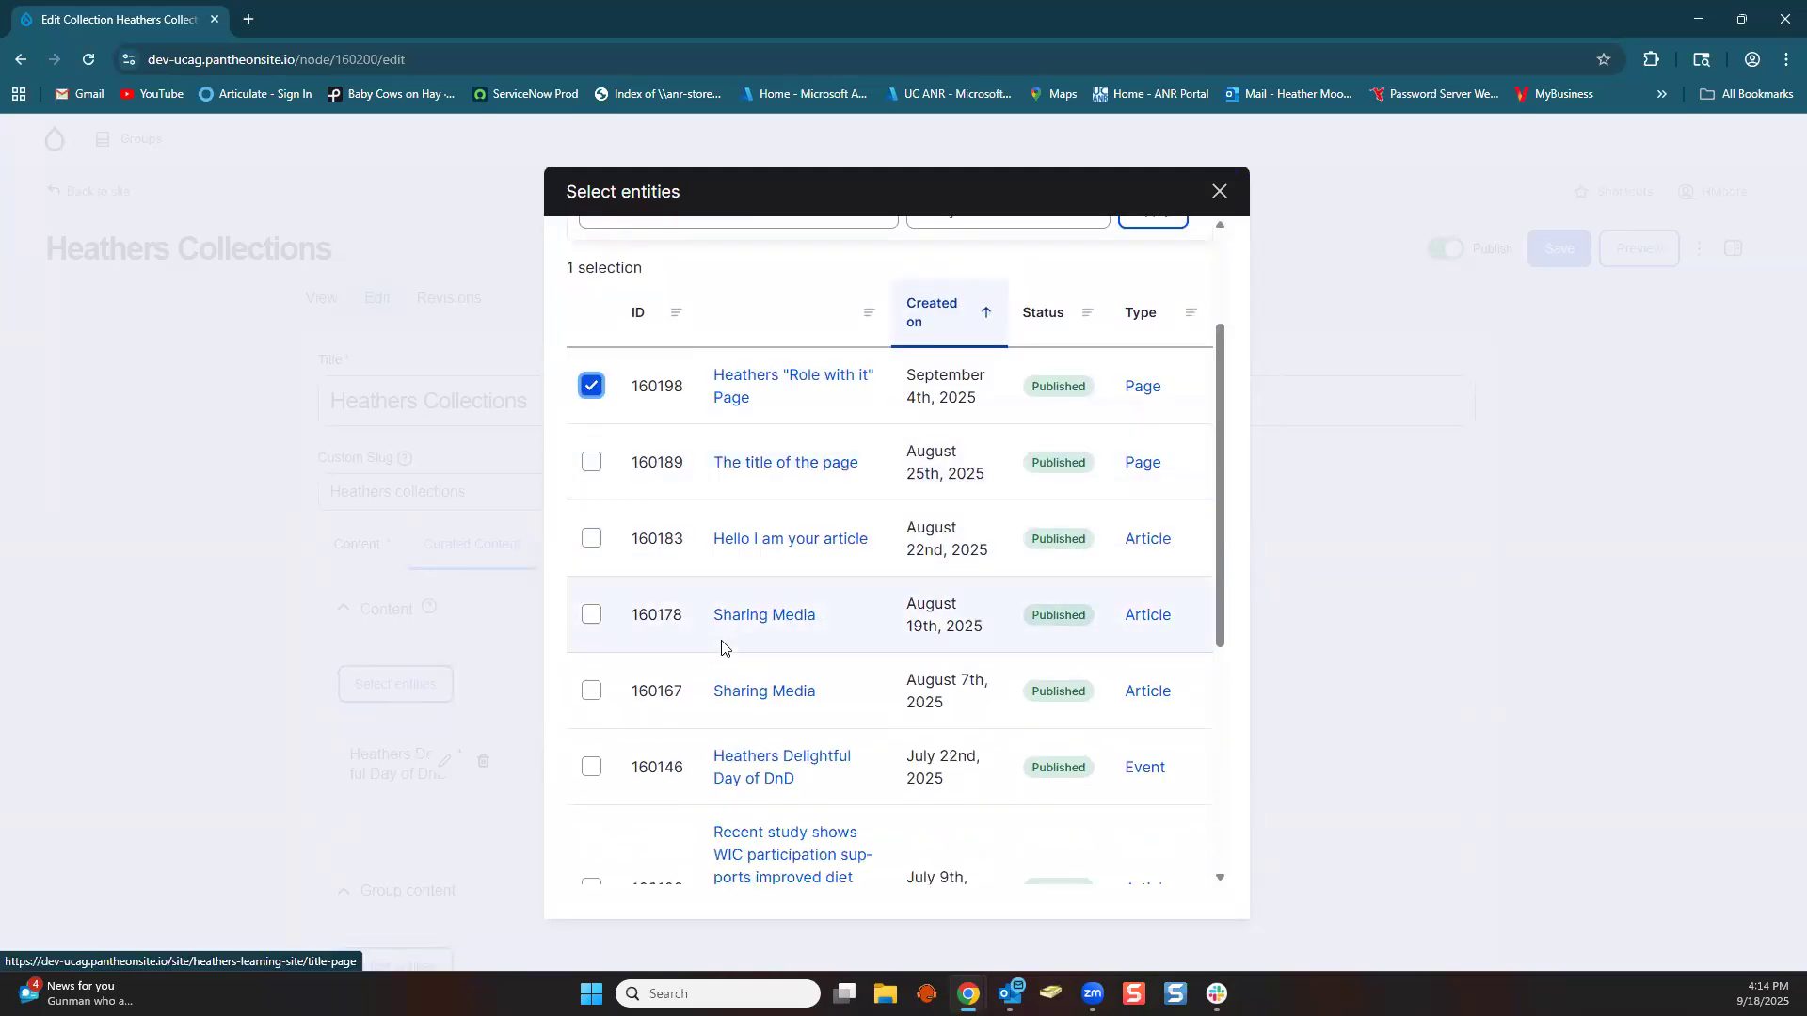
scroll(722, 647, down, 1)
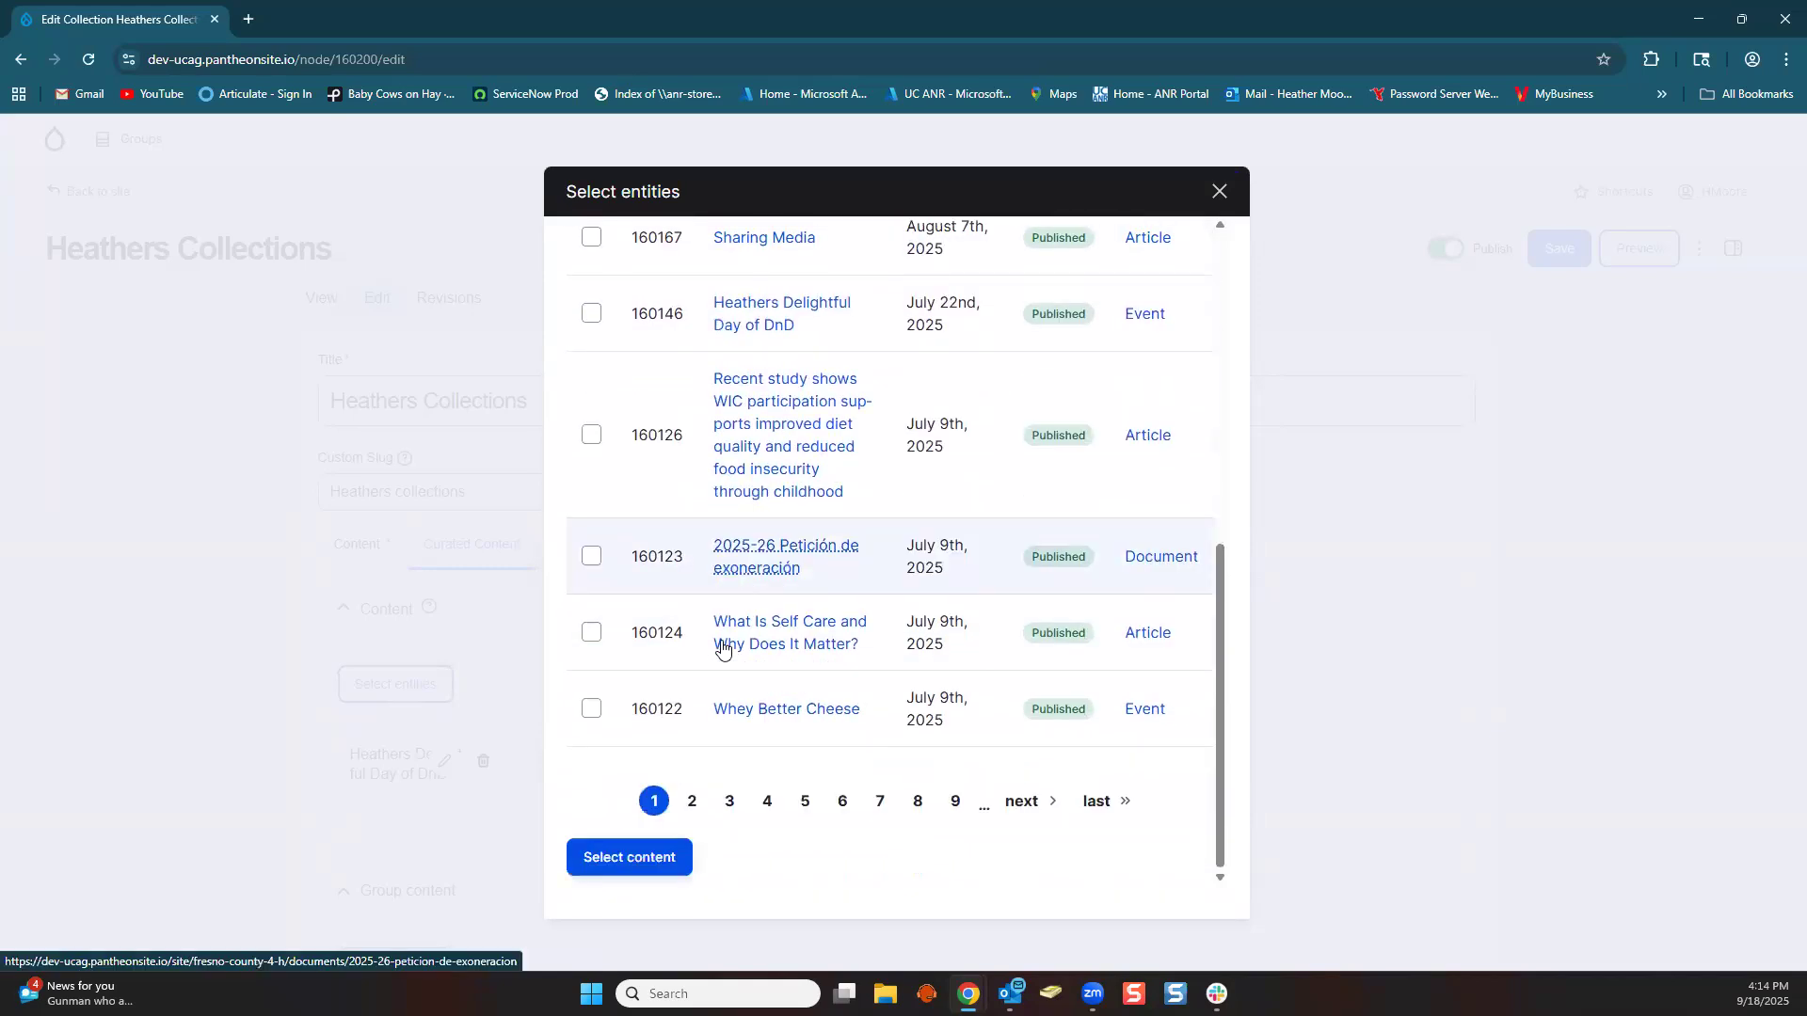
click(635, 859)
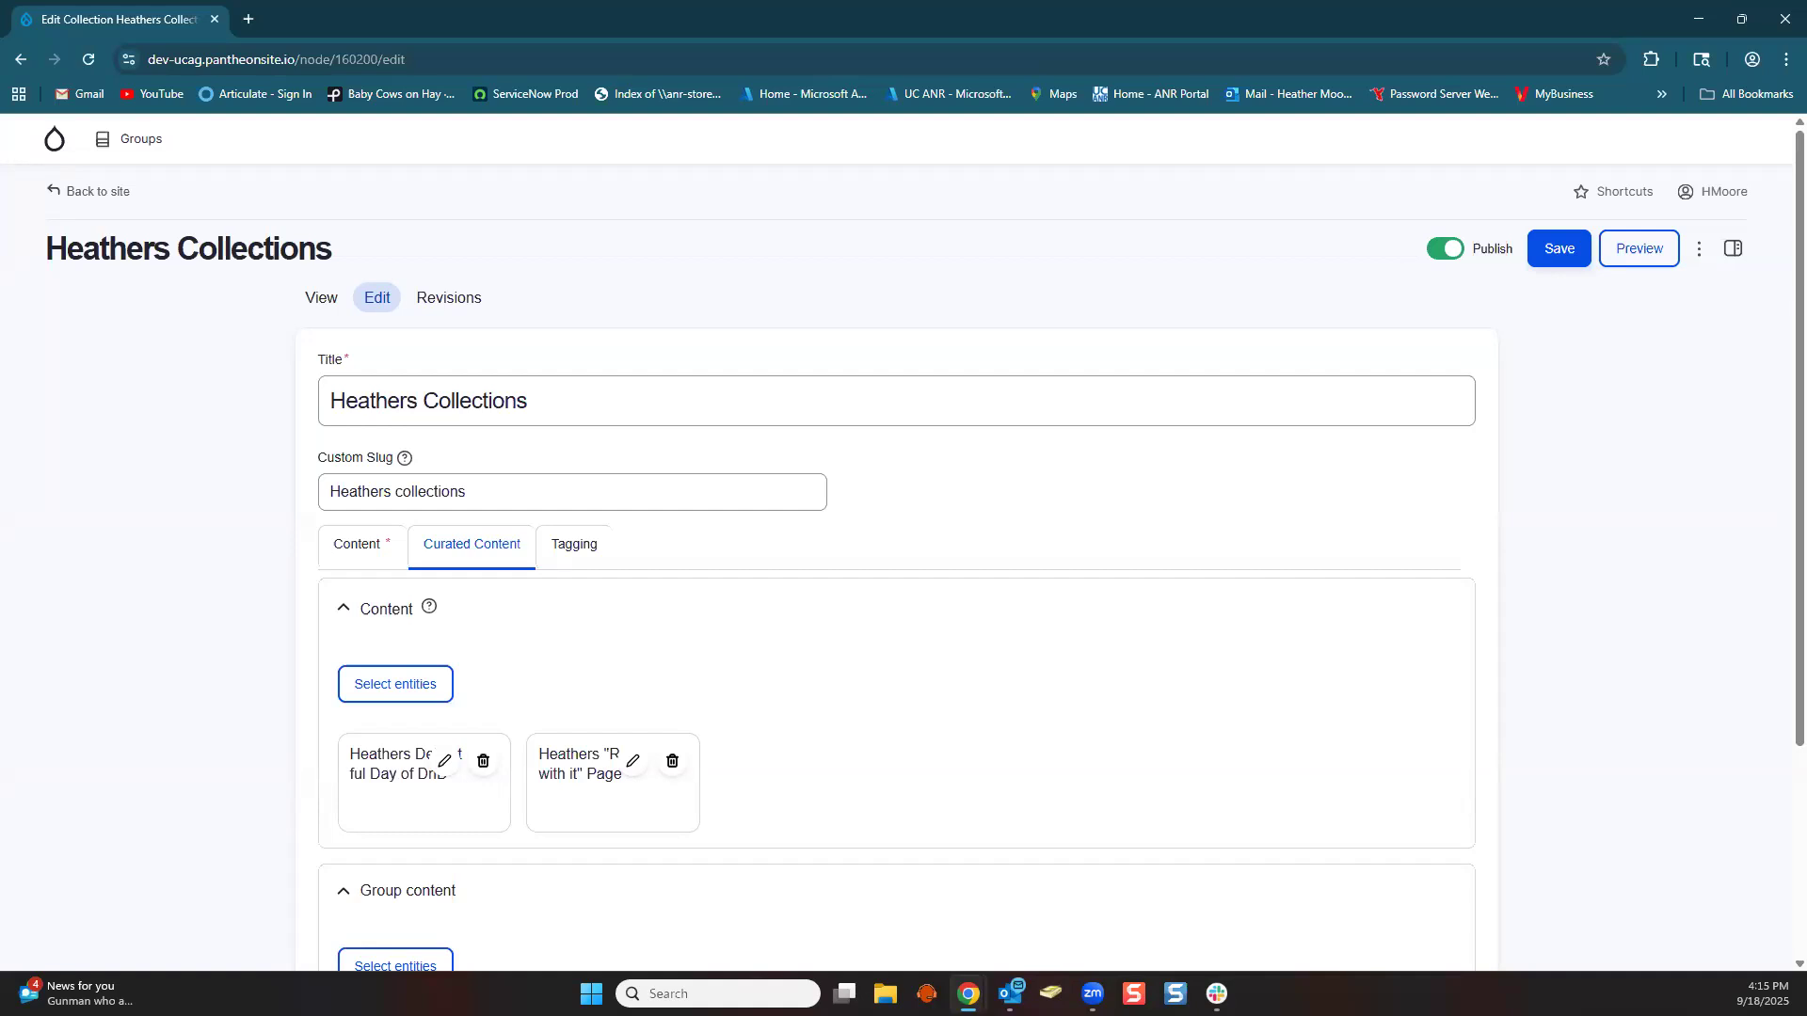
Search the groups by title for "about uc" and add the About UC ANR site to the curated group content.
scroll(693, 640, down, 2)
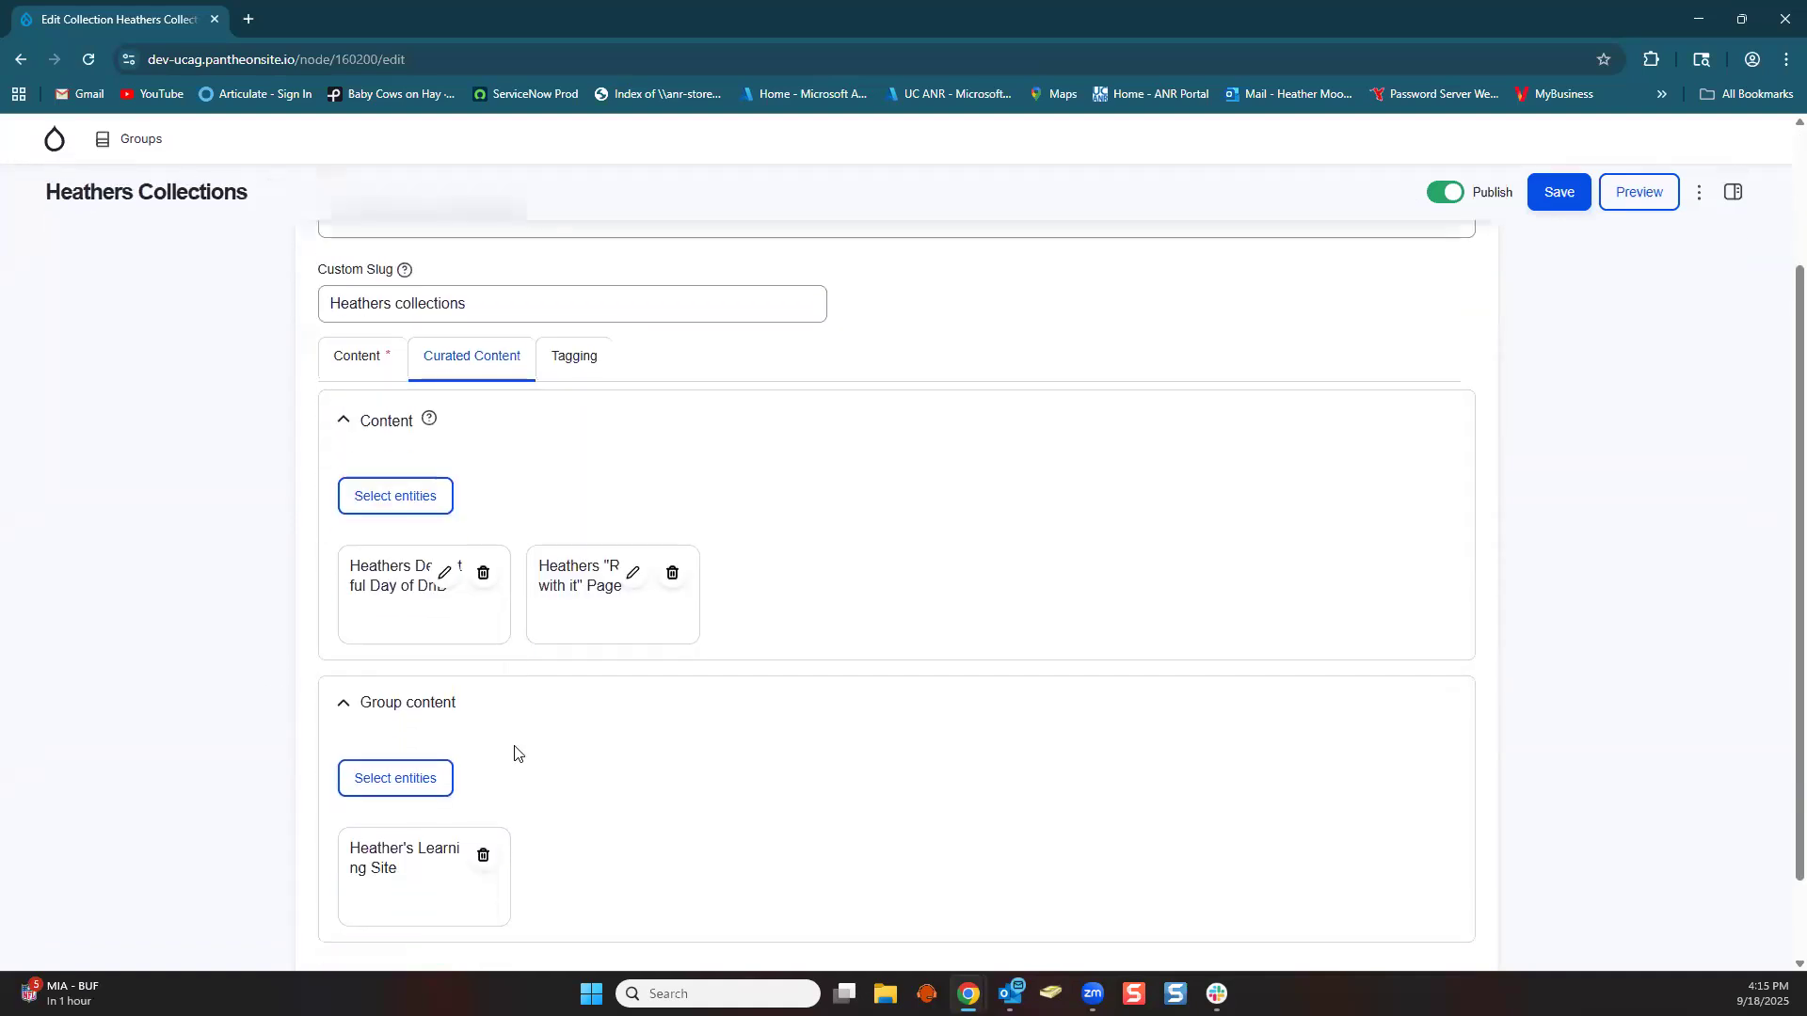
click(446, 779)
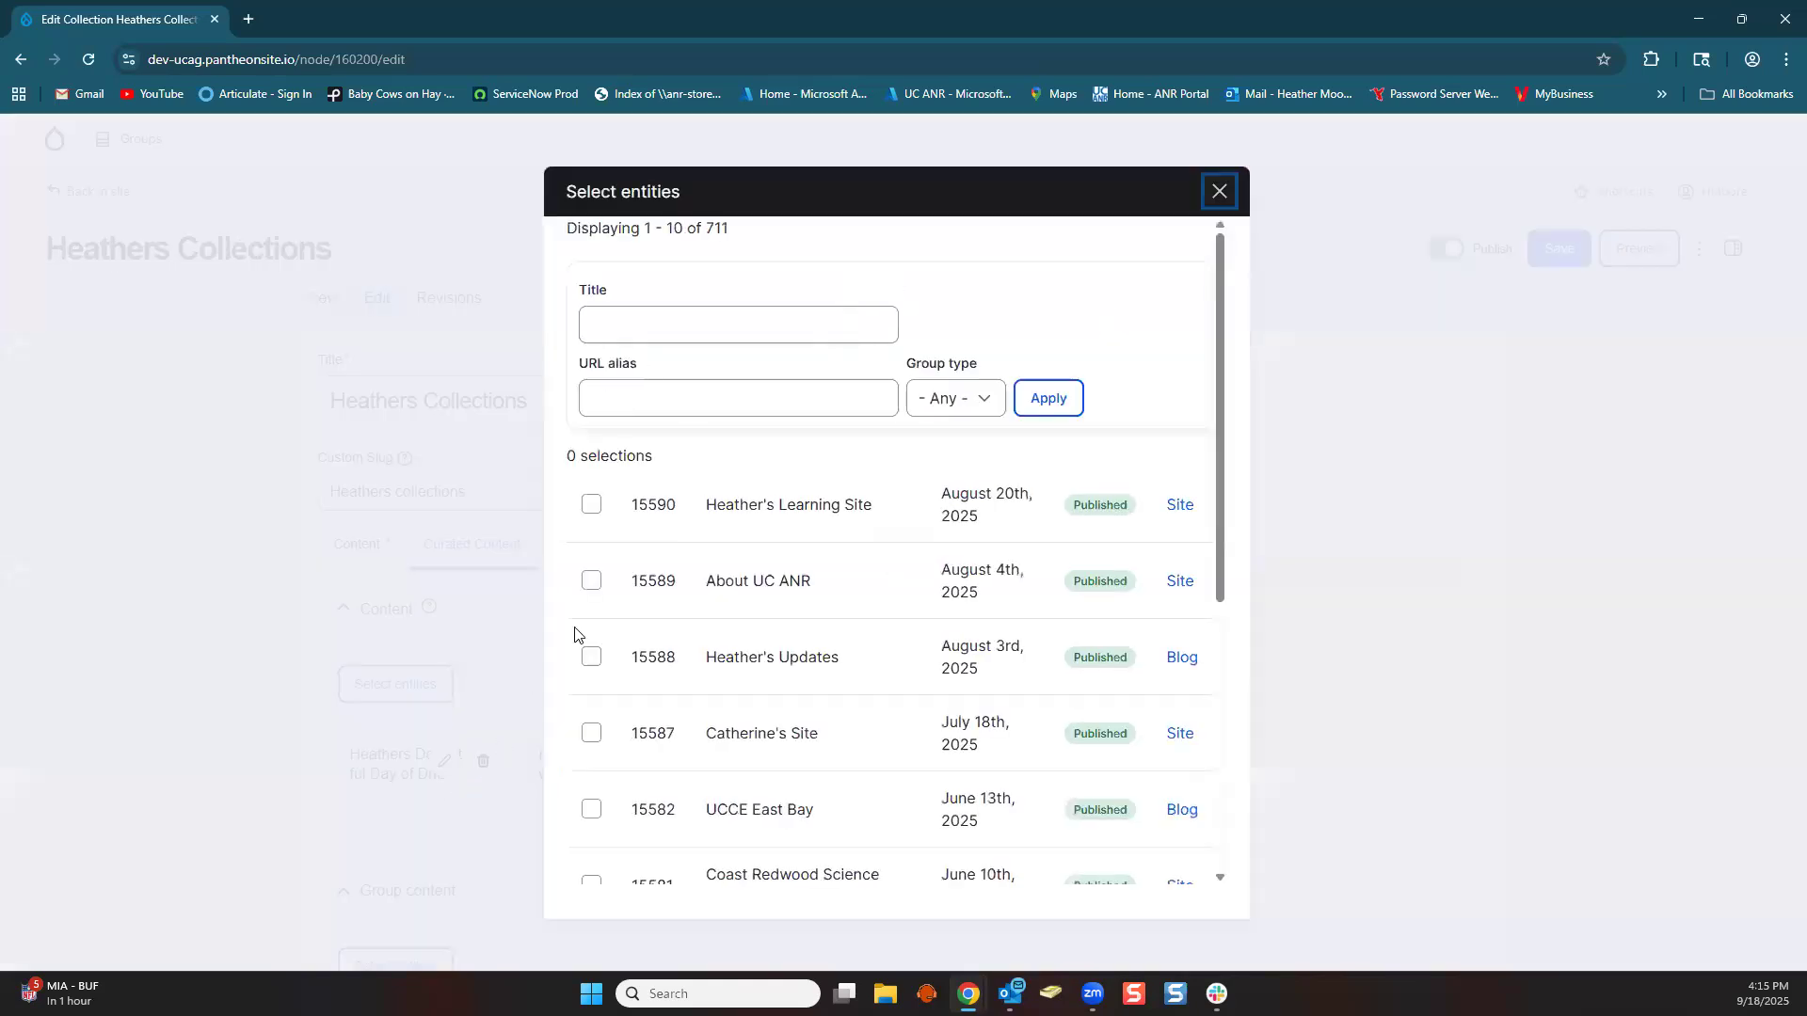
click(648, 329)
click(671, 327)
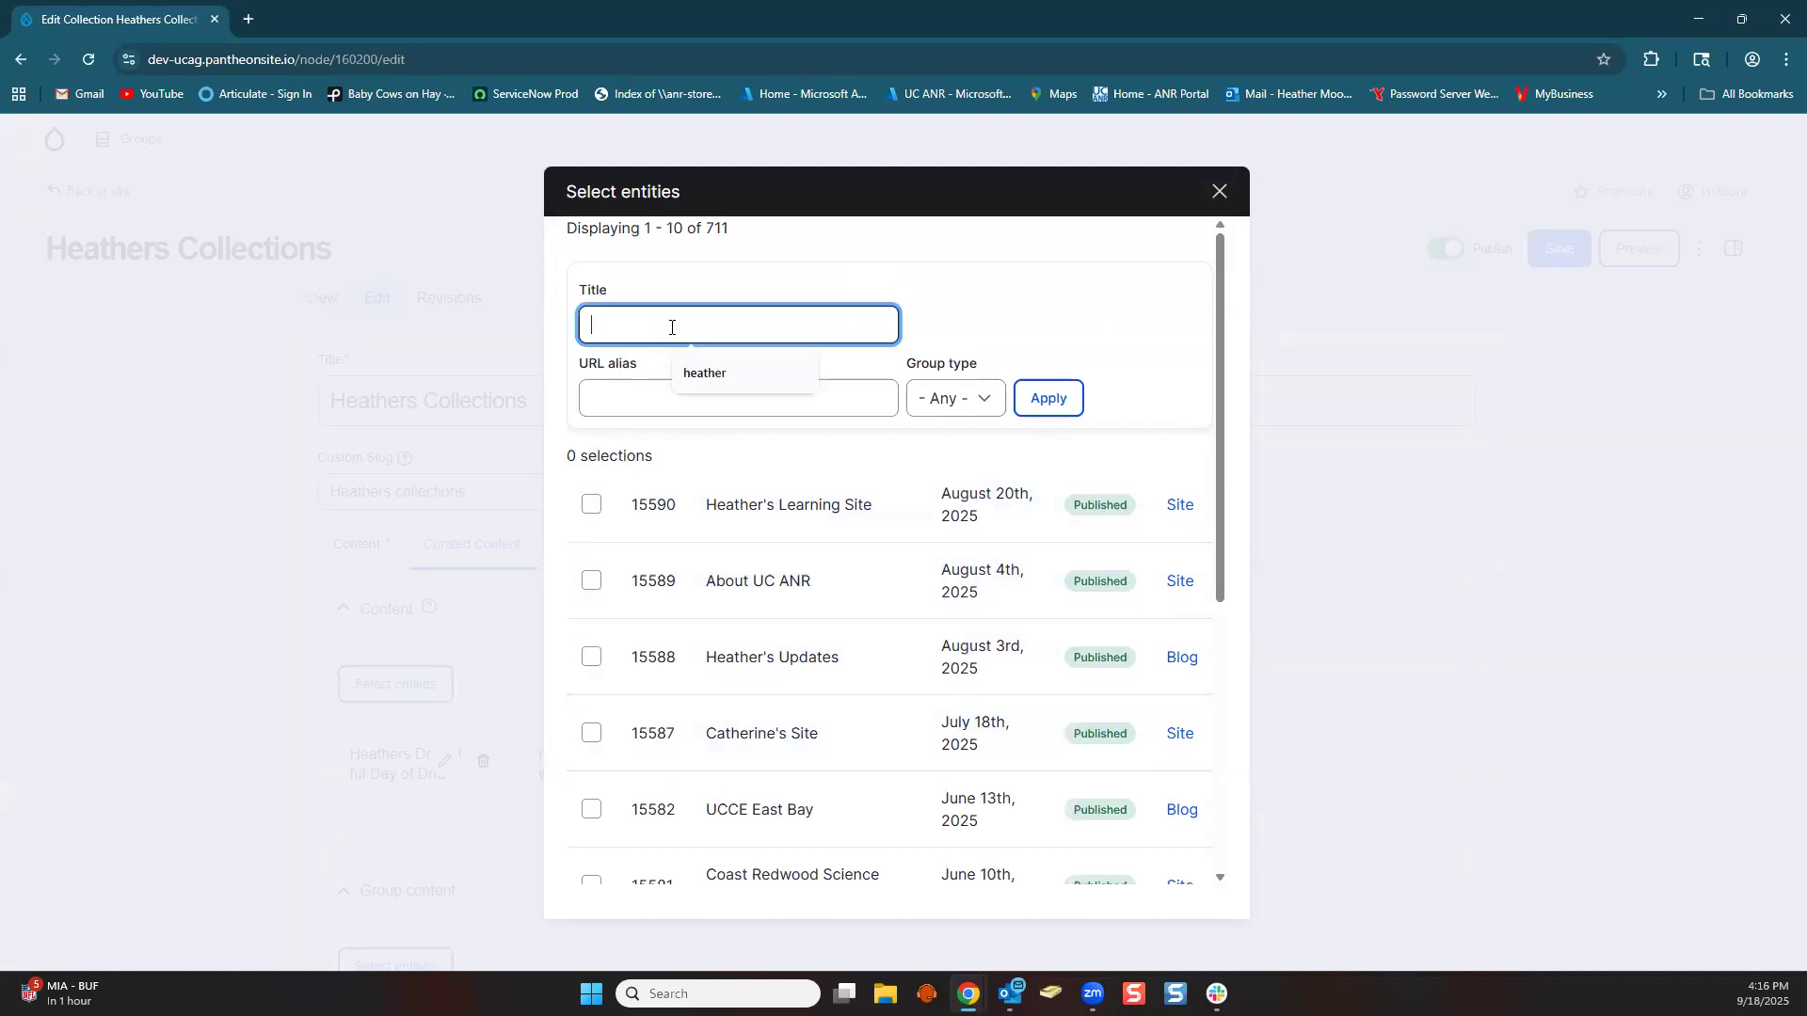
text(about)
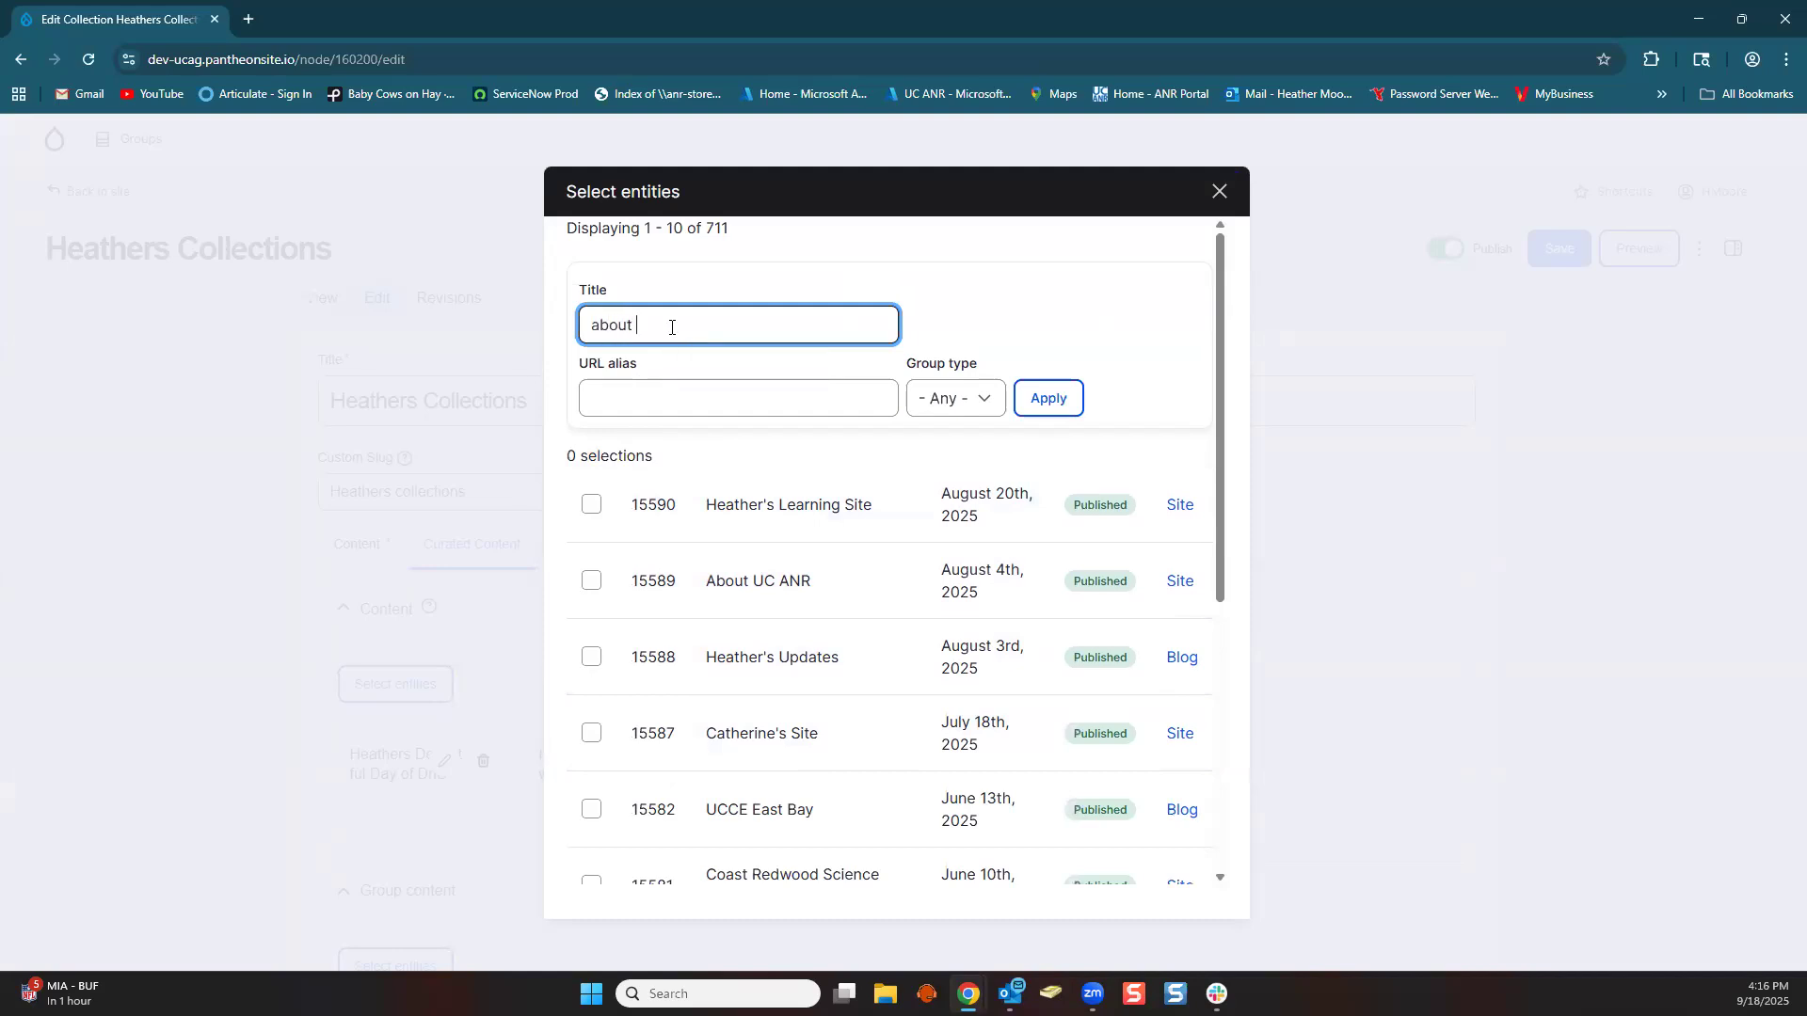
text( uc)
key(Return)
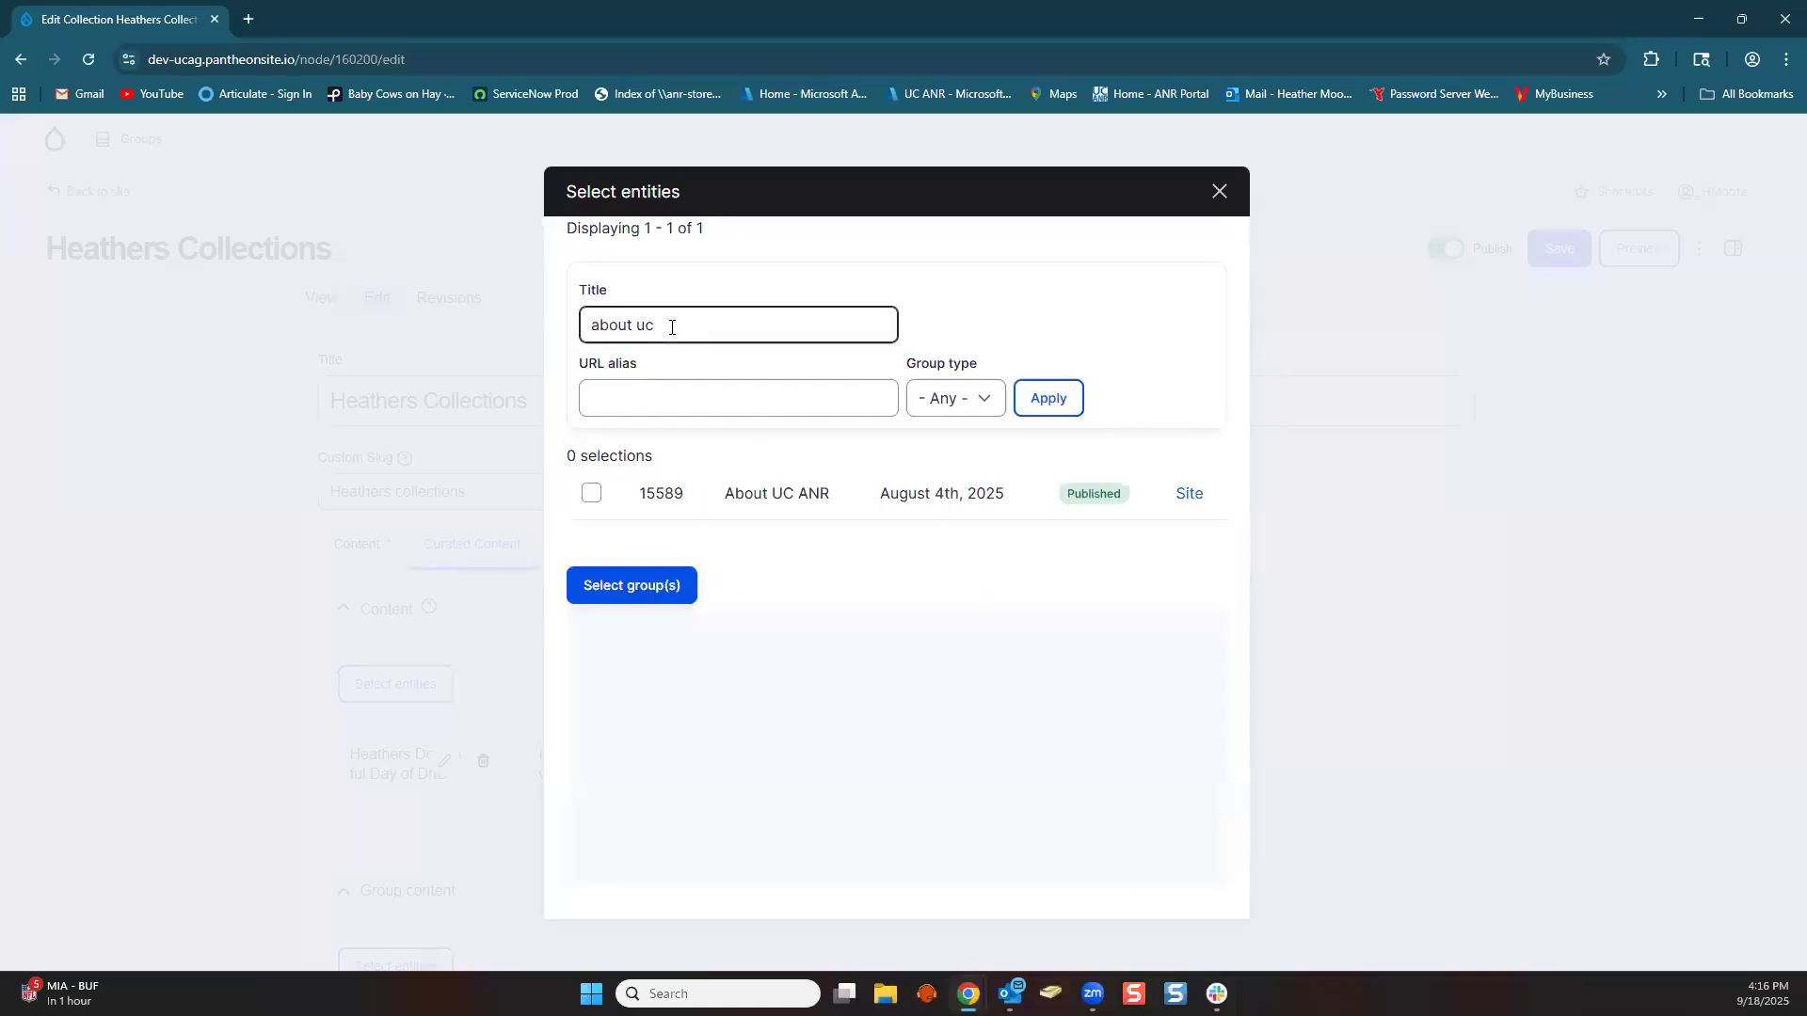
click(590, 494)
click(638, 583)
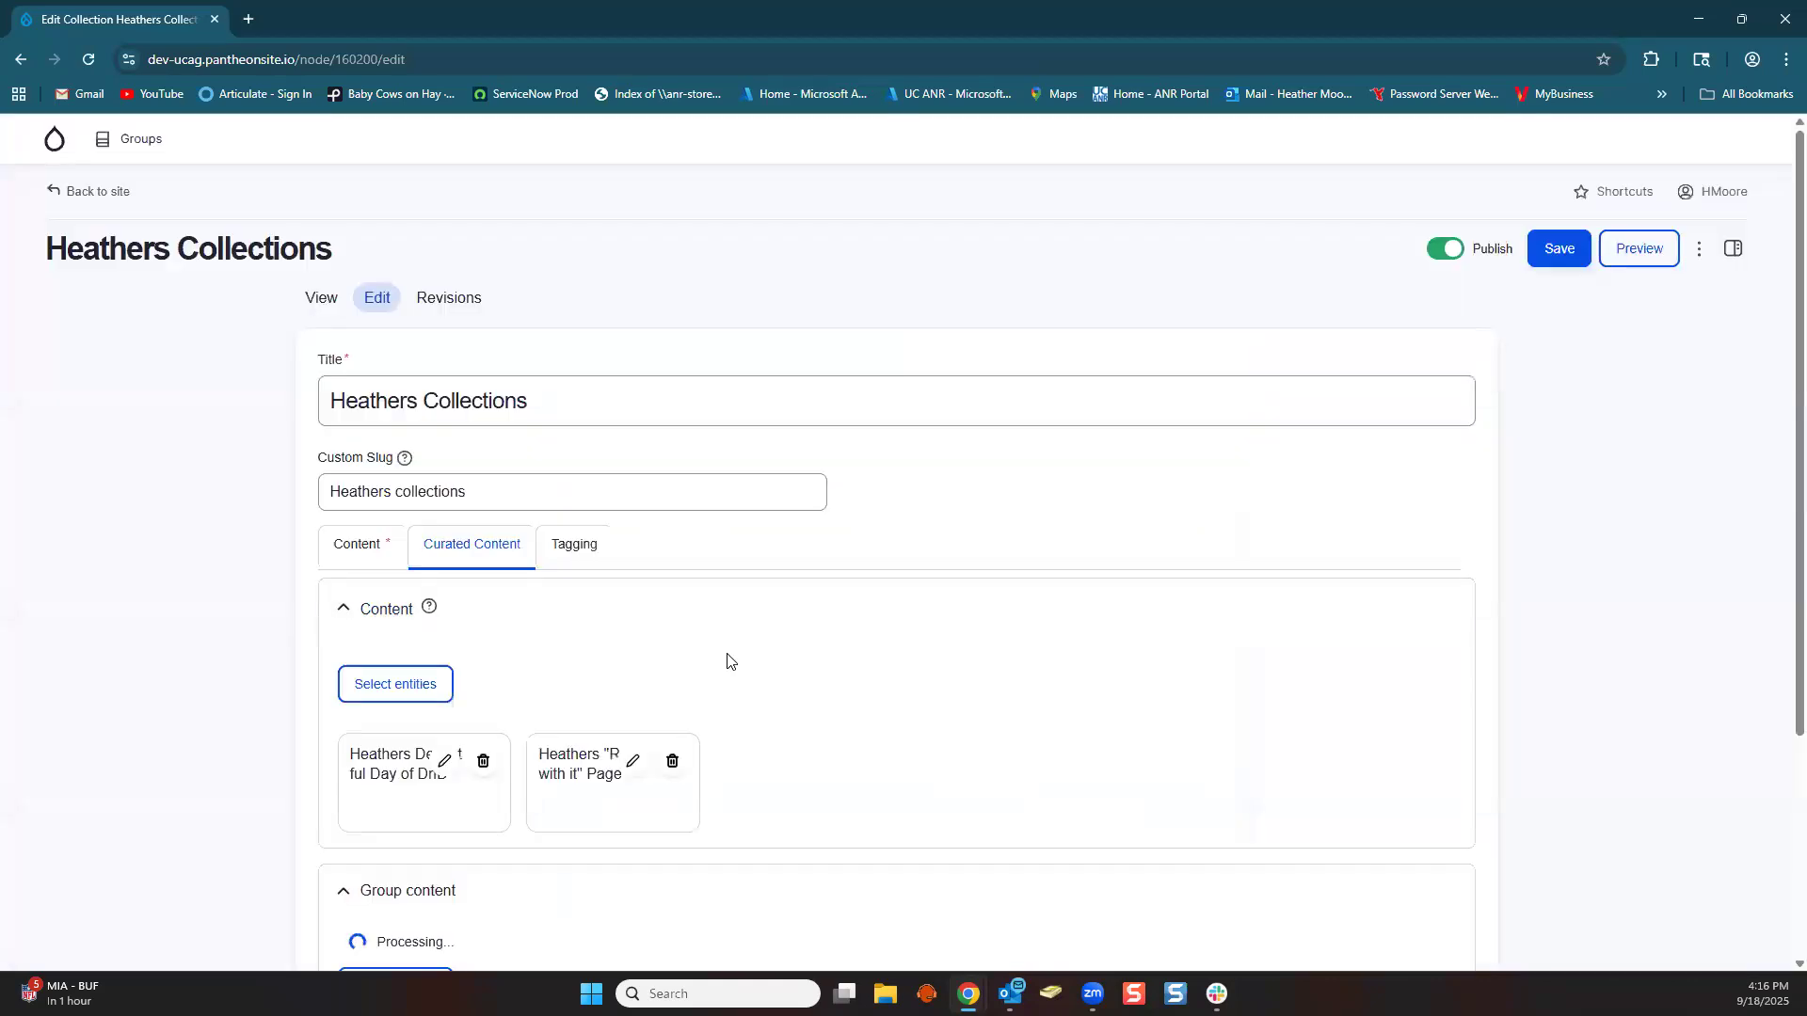
Check the curated group content, and examine the collection's tagging settings for meta description, groups and content types.
scroll(728, 662, down, 3)
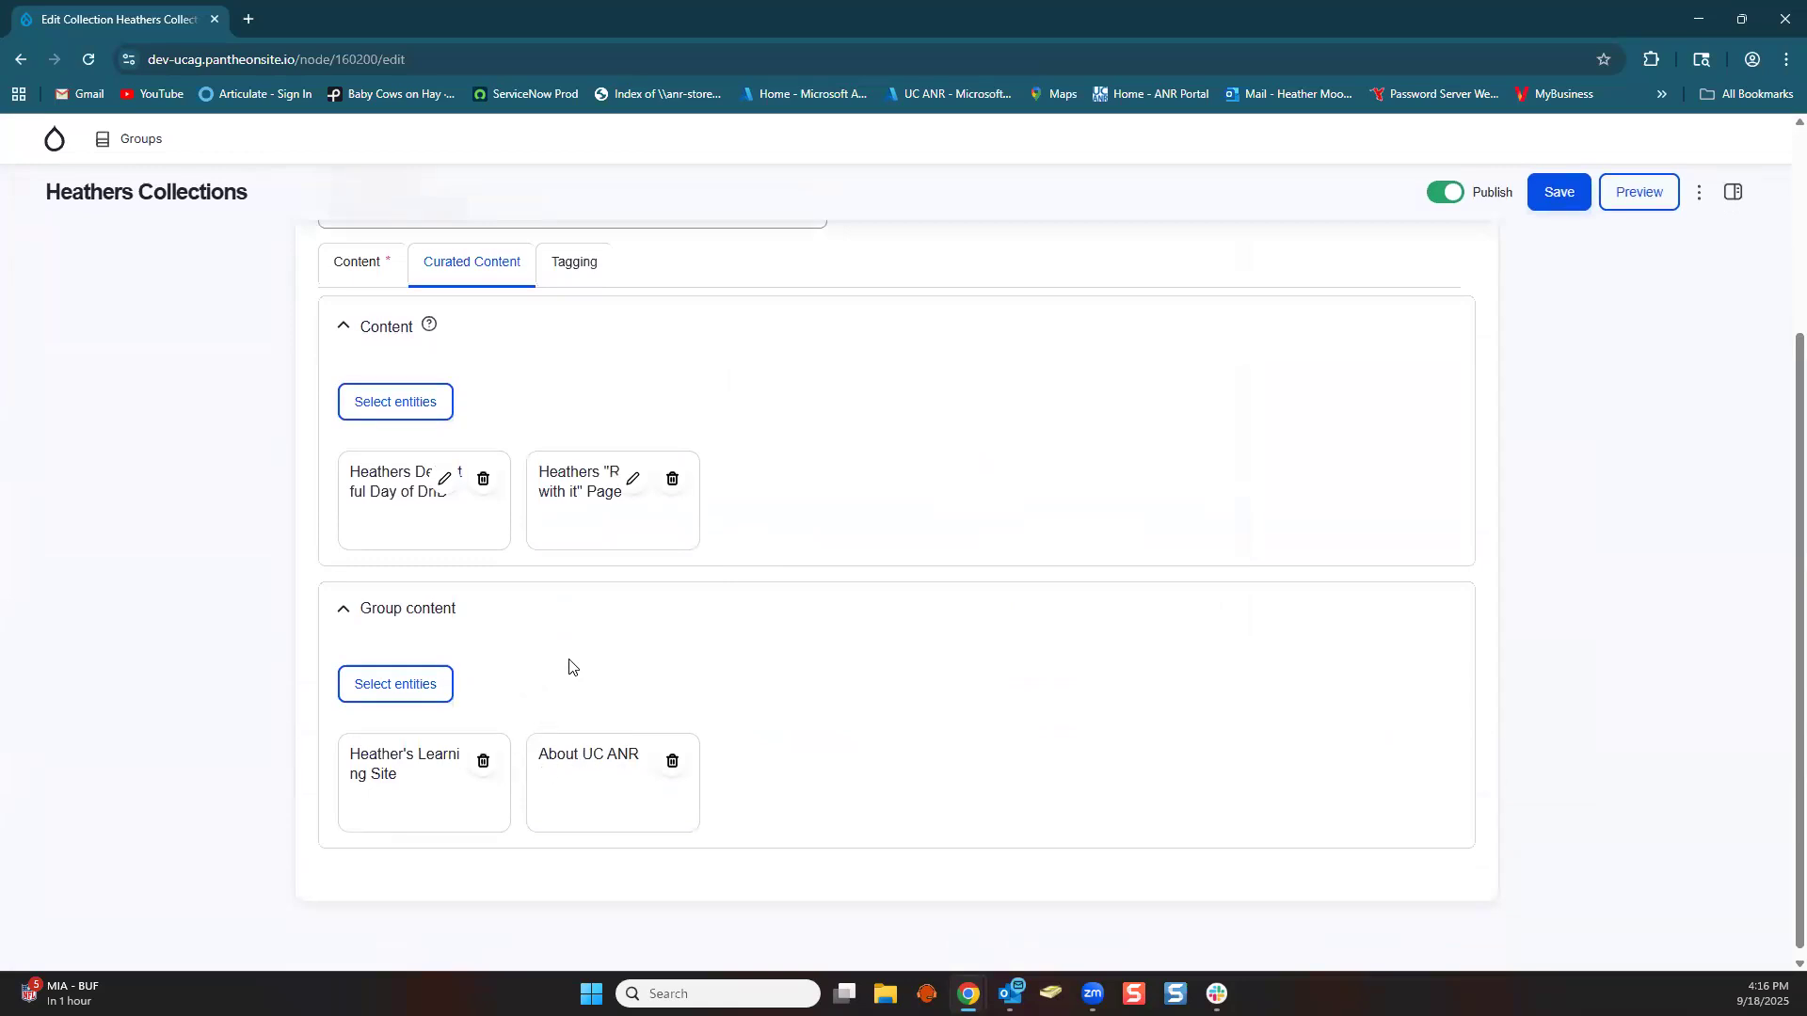
scroll(570, 666, up, 3)
scroll(569, 666, down, 3)
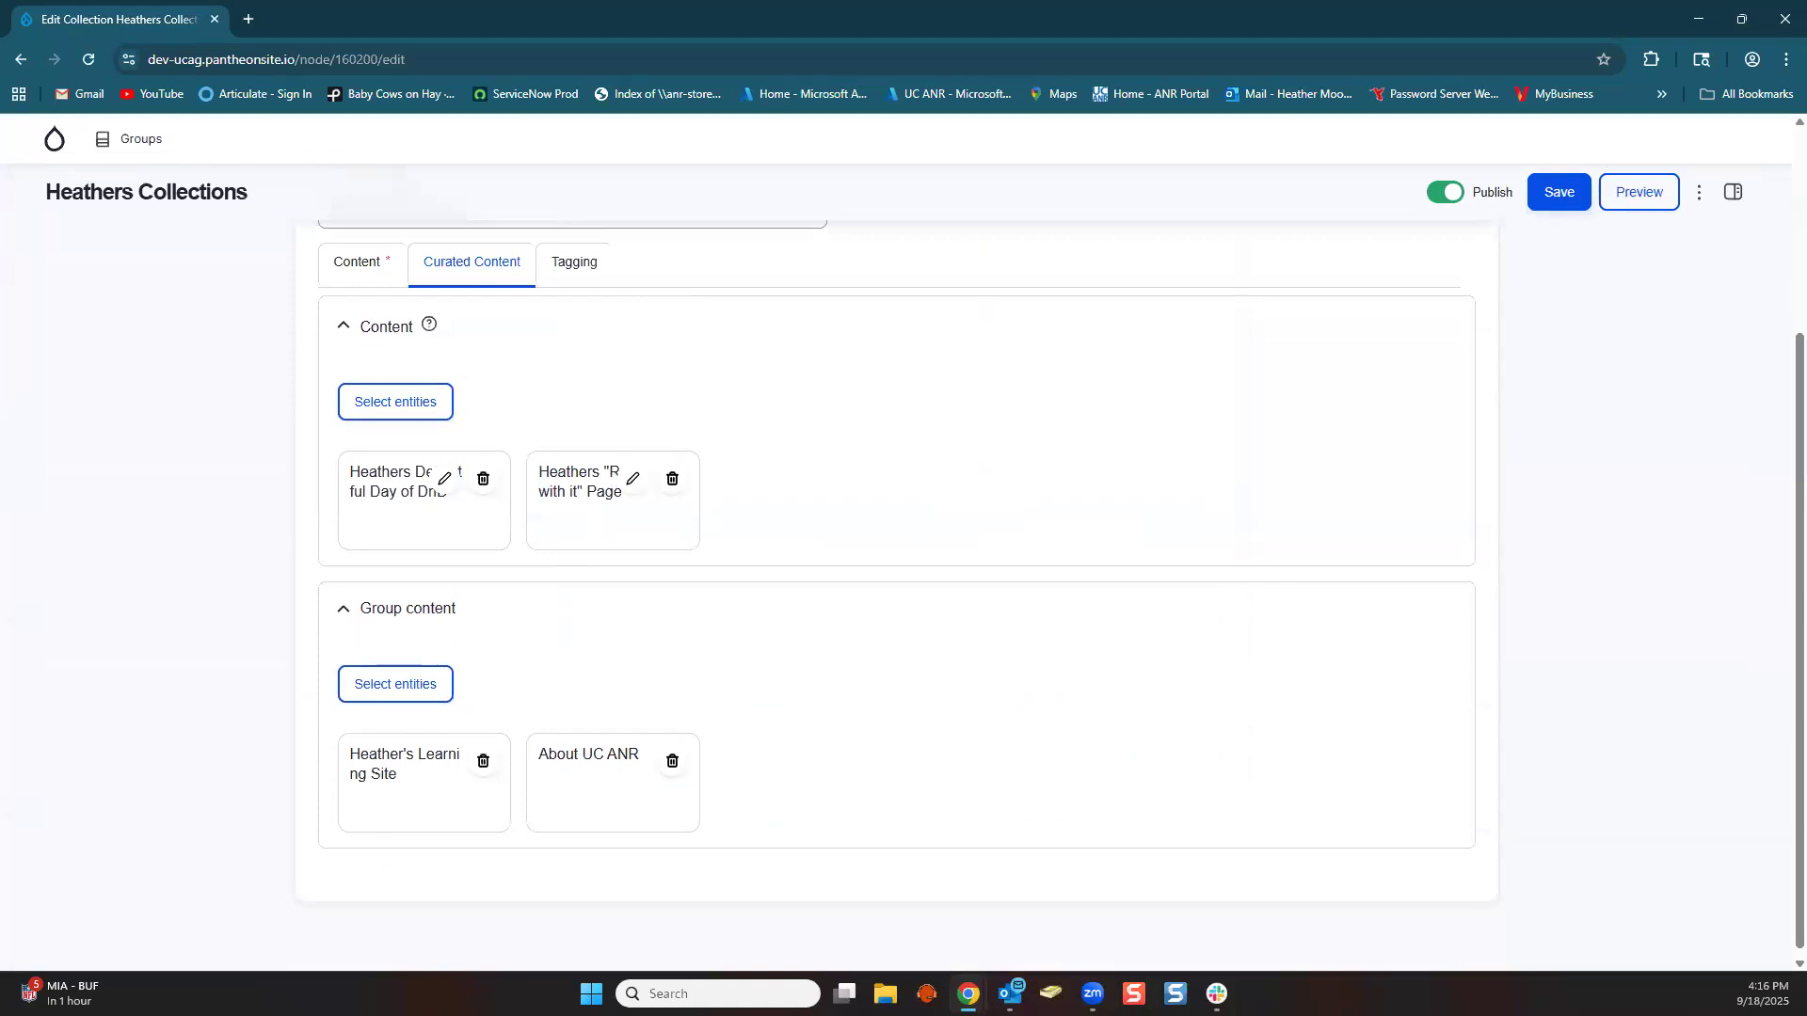
click(592, 273)
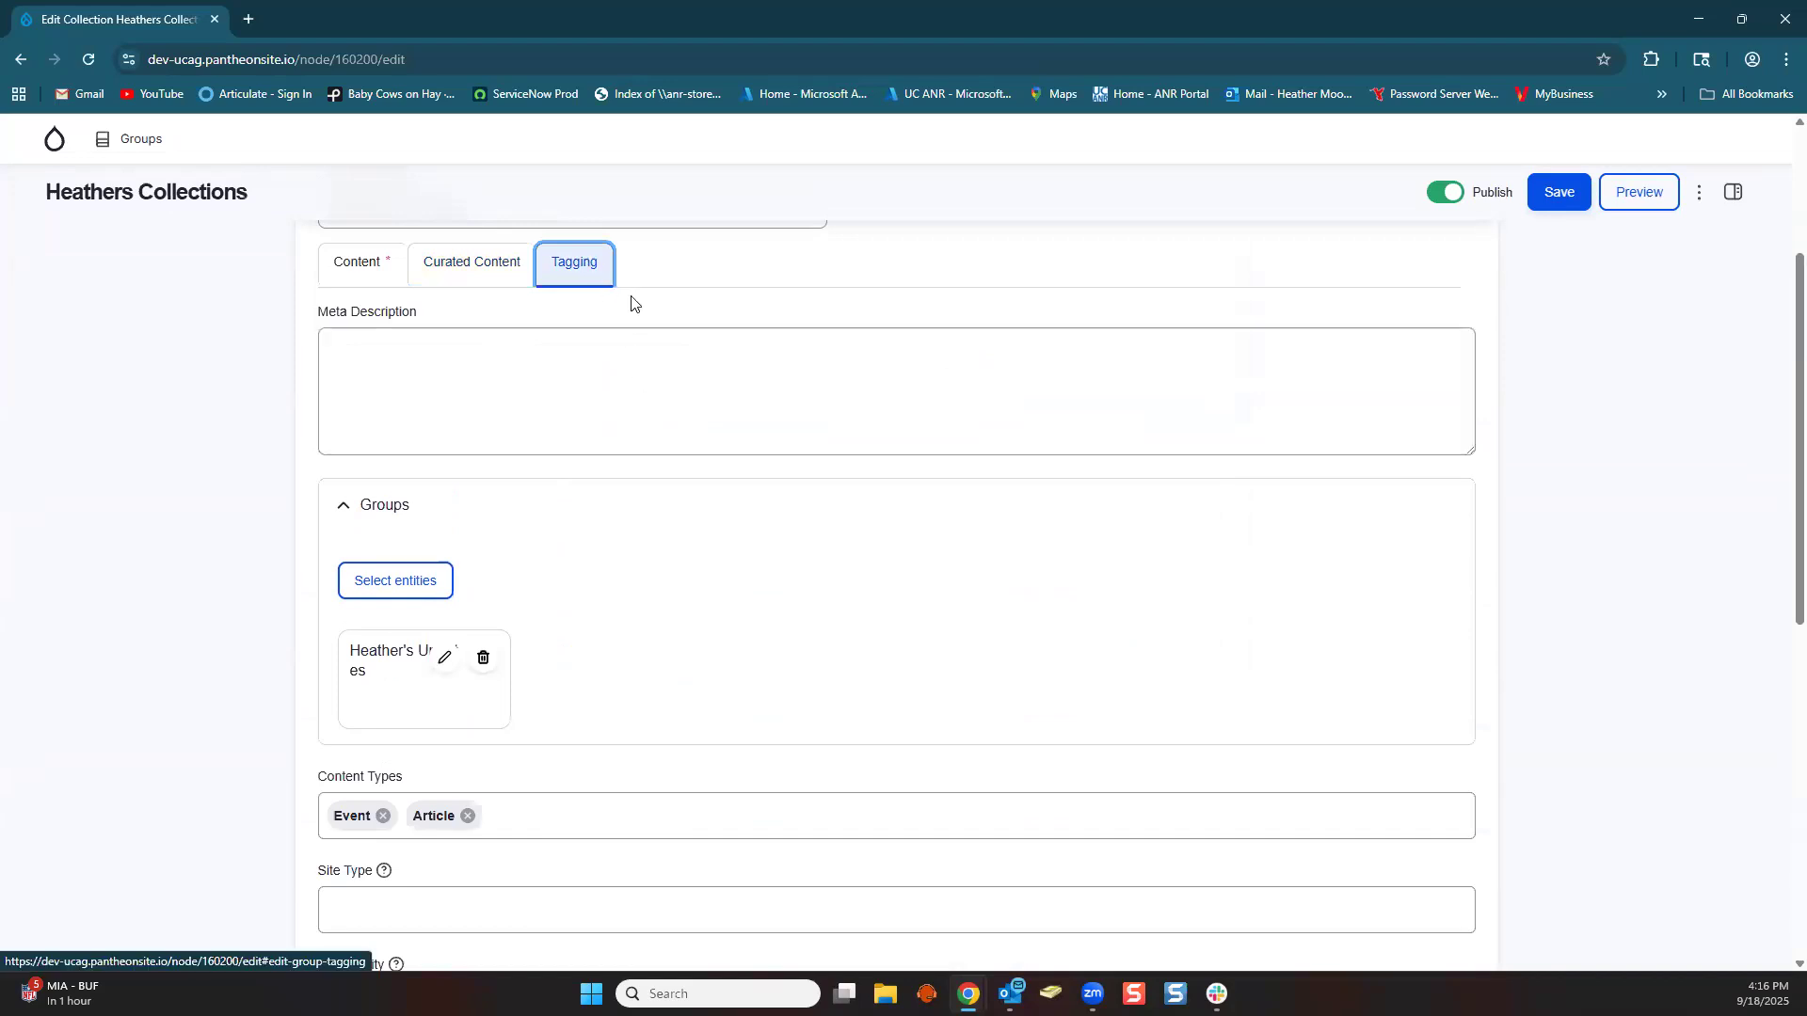
scroll(621, 320, up, 3)
scroll(588, 437, down, 1)
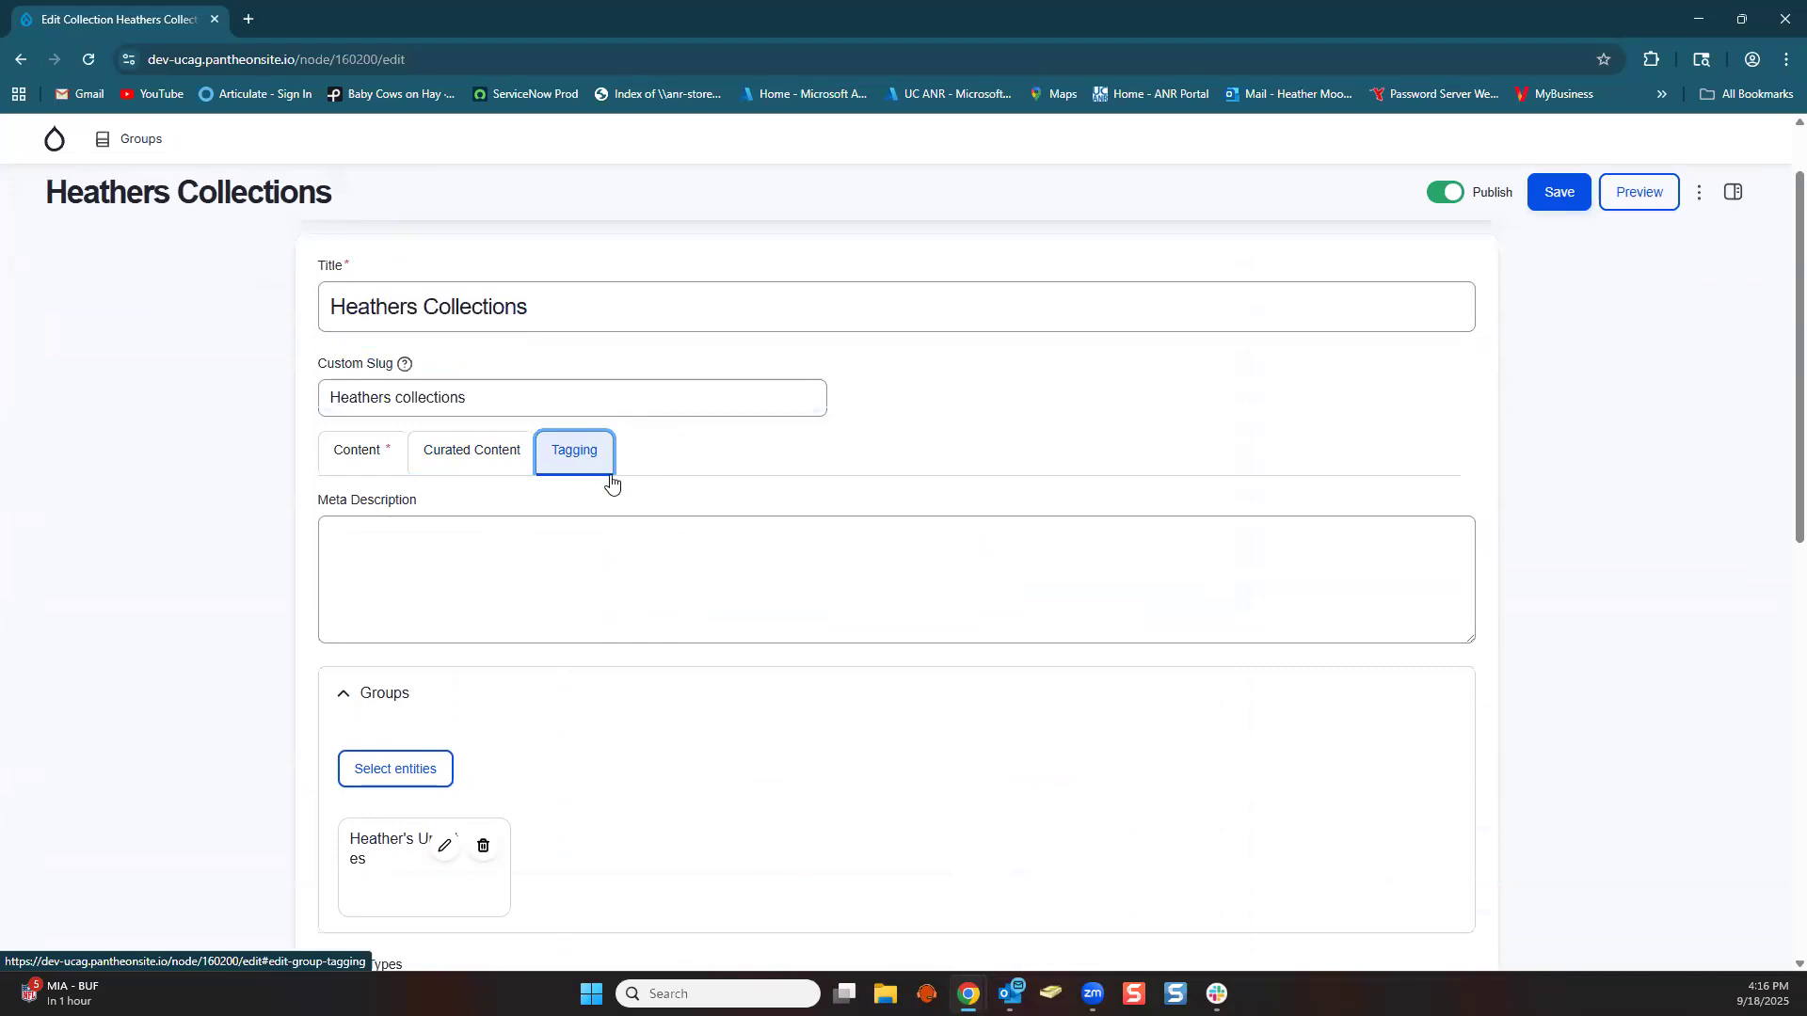
scroll(611, 481, down, 4)
scroll(612, 482, down, 1)
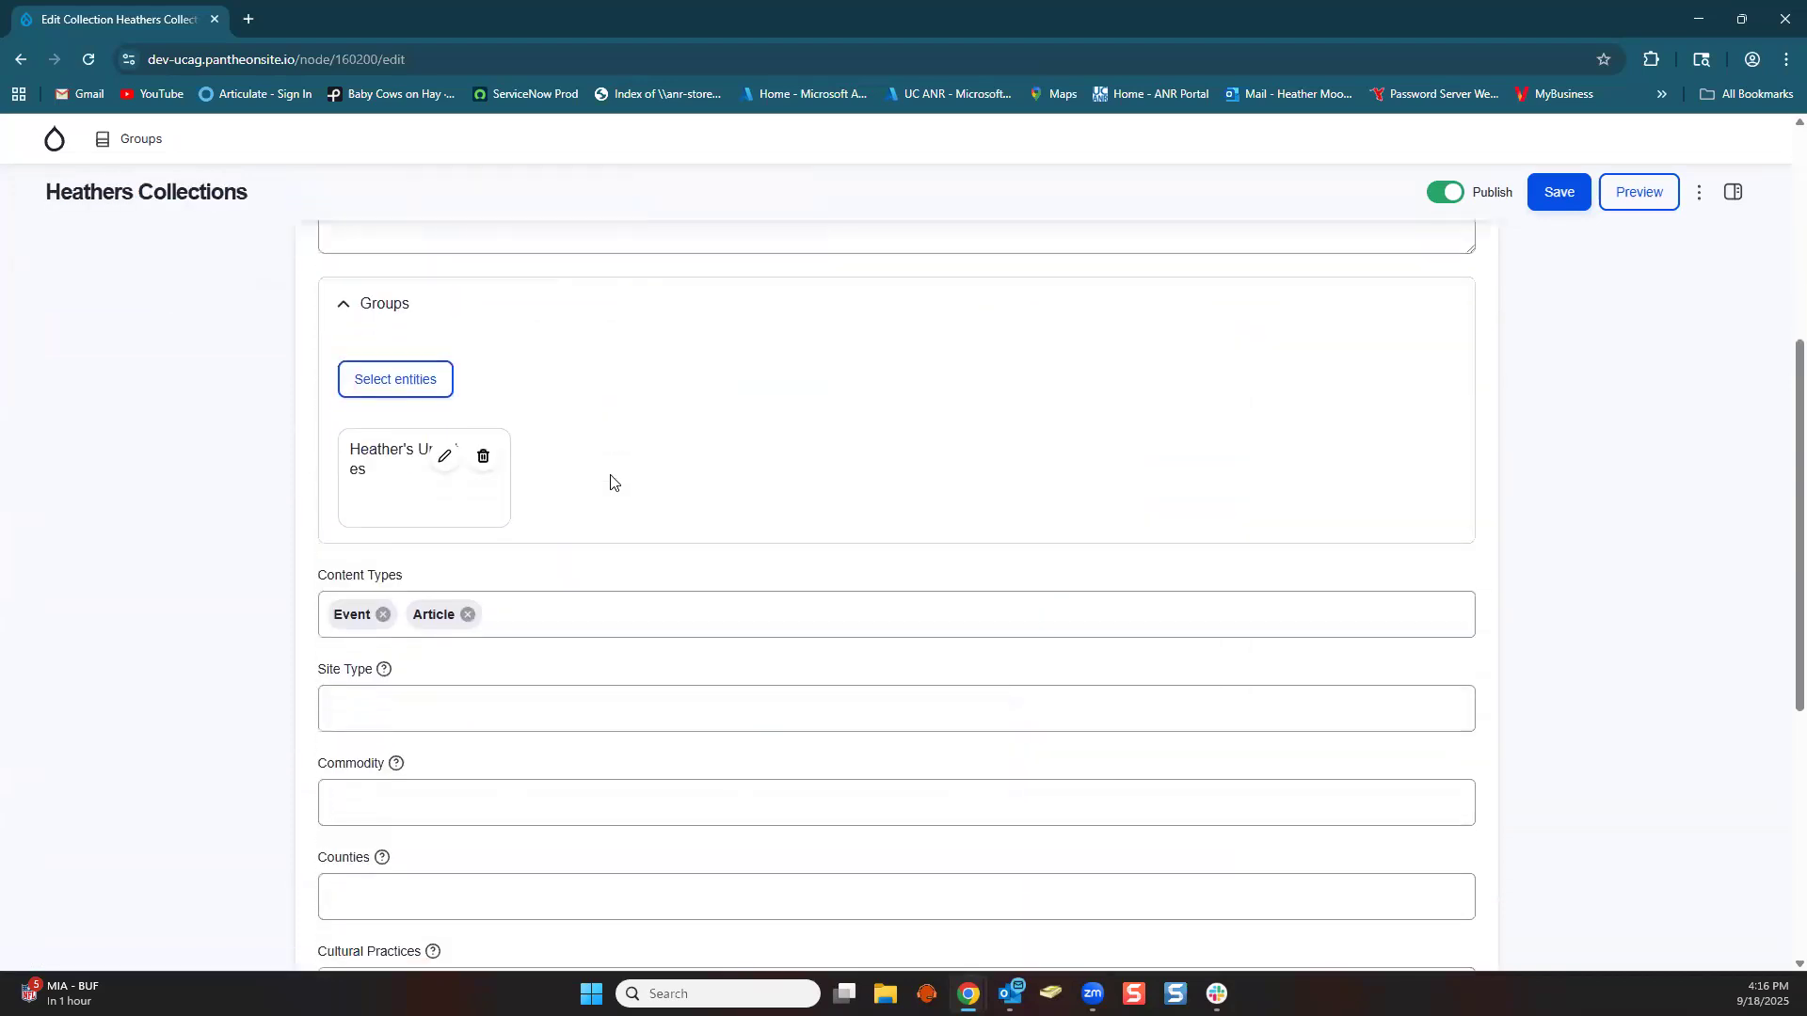
click(421, 551)
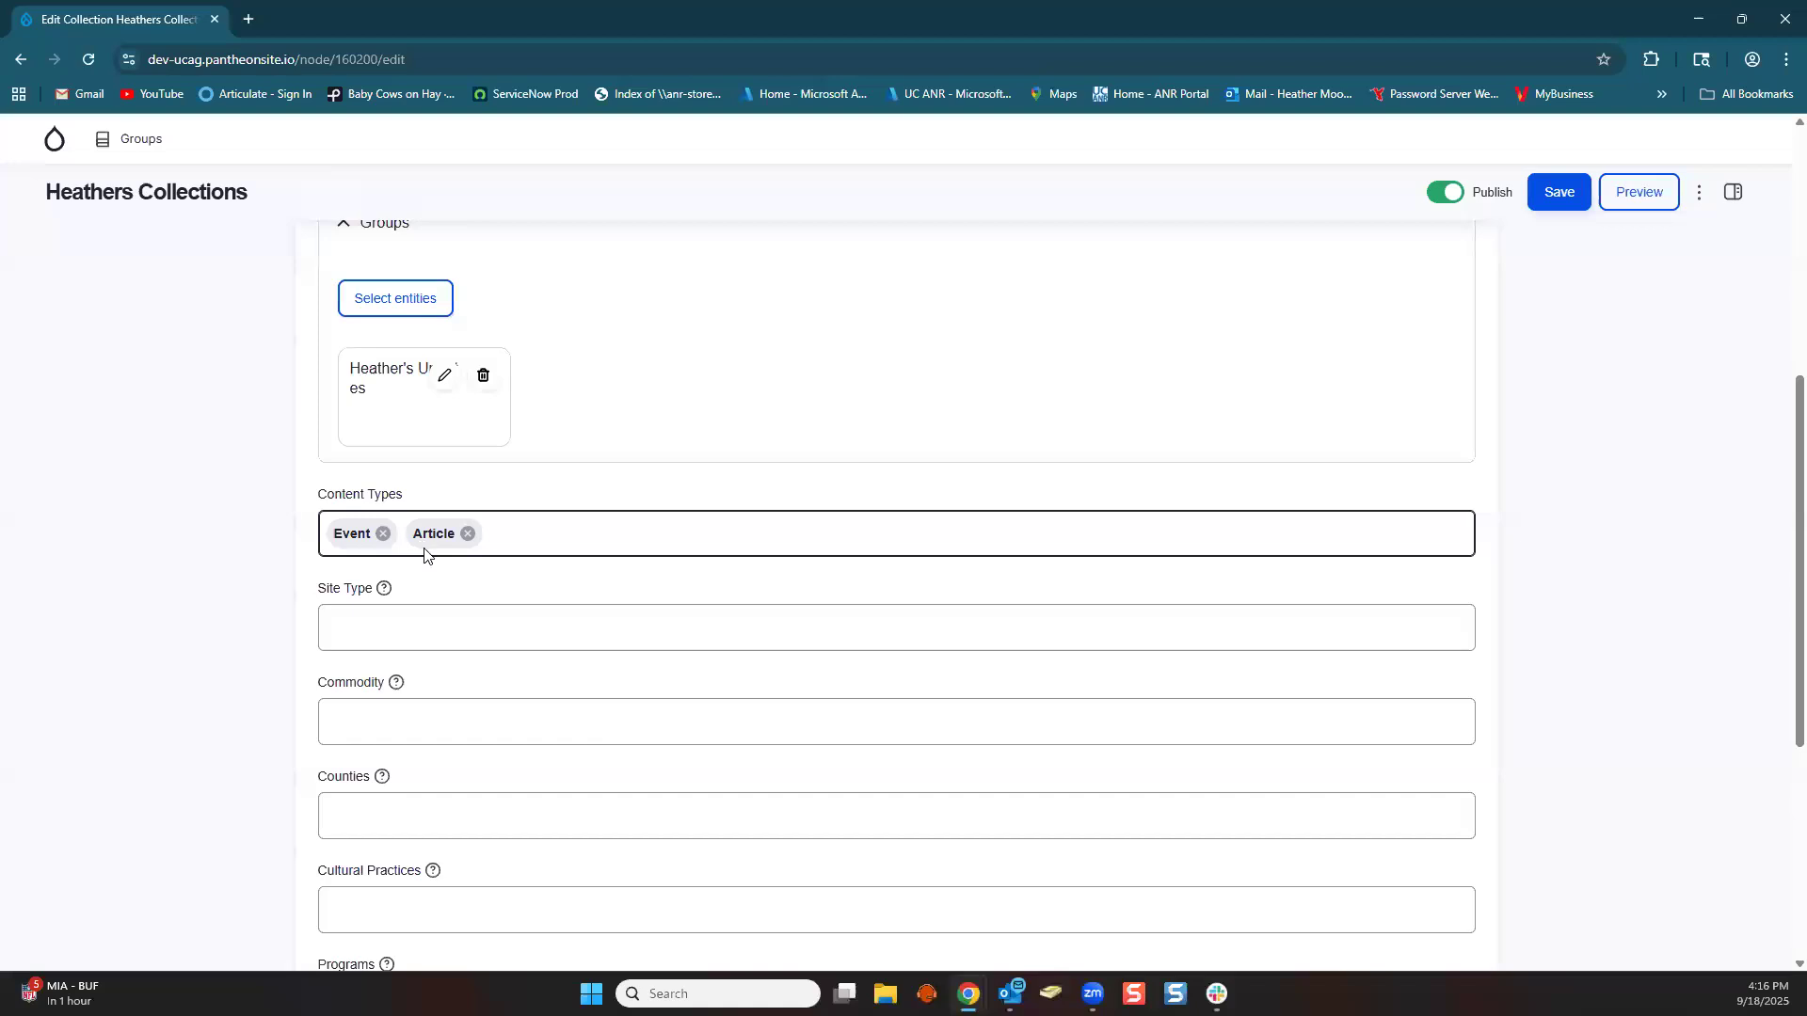
scroll(453, 545, up, 3)
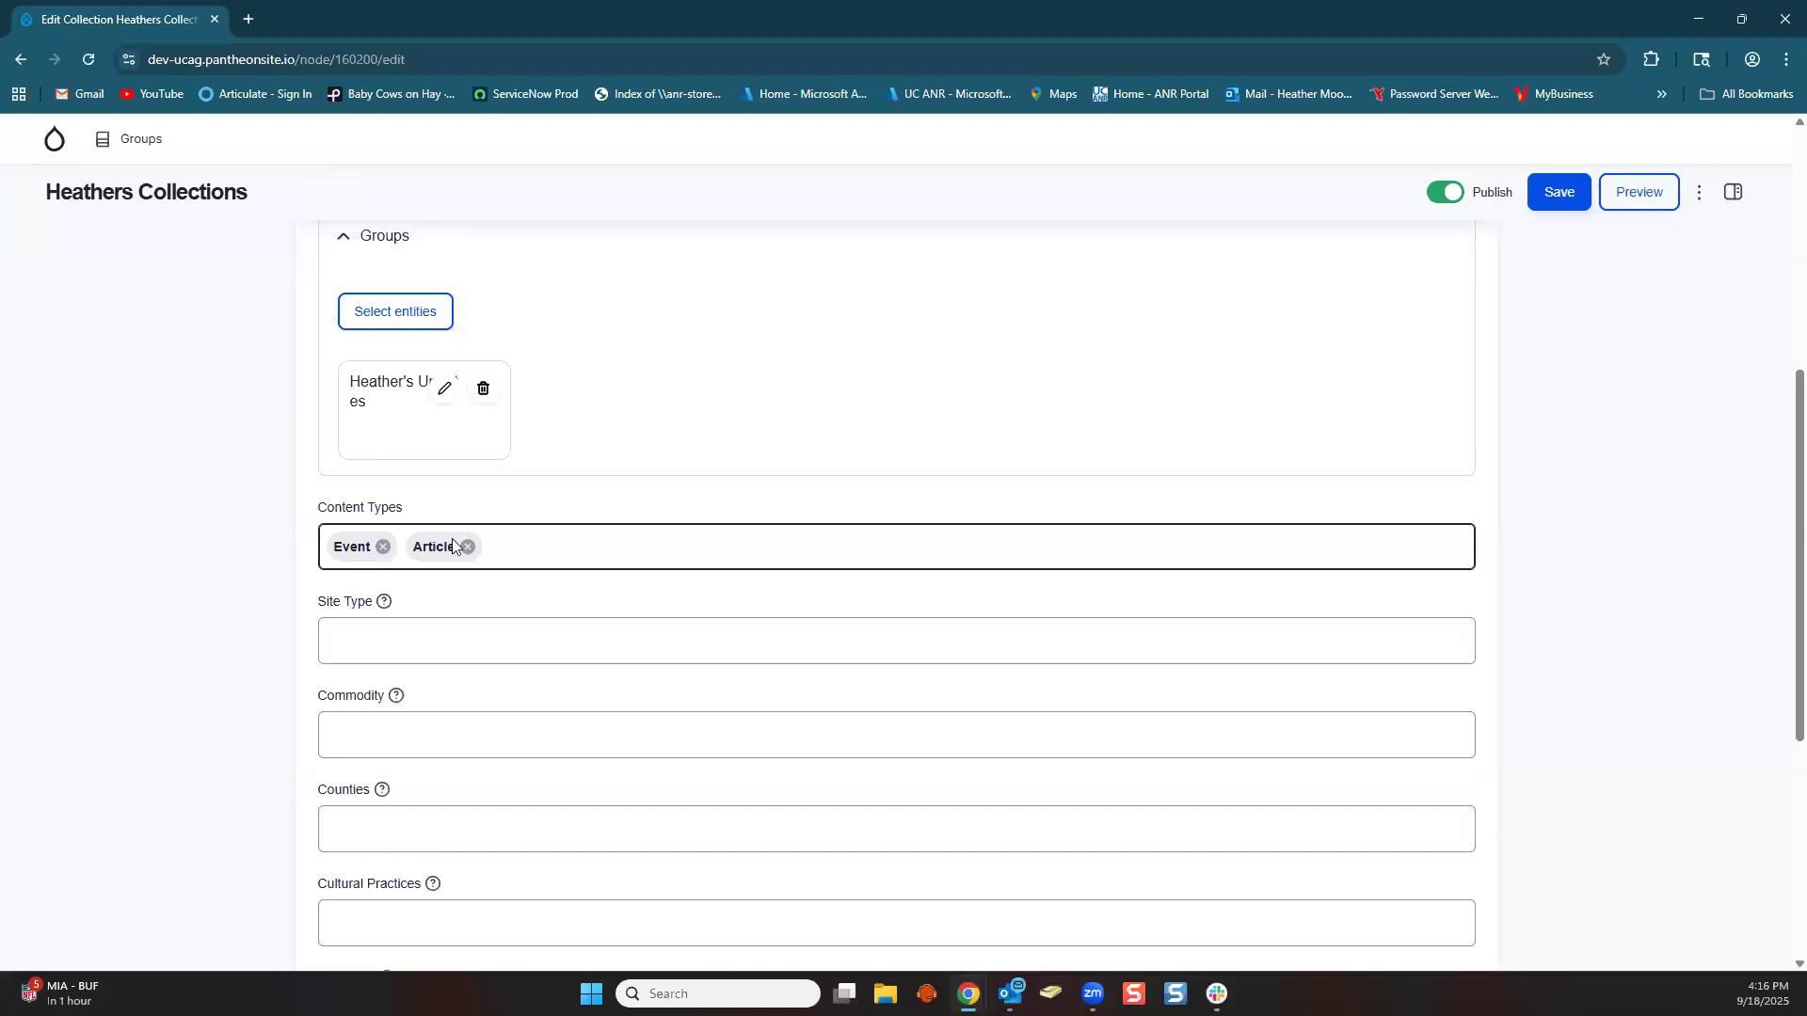
click(473, 553)
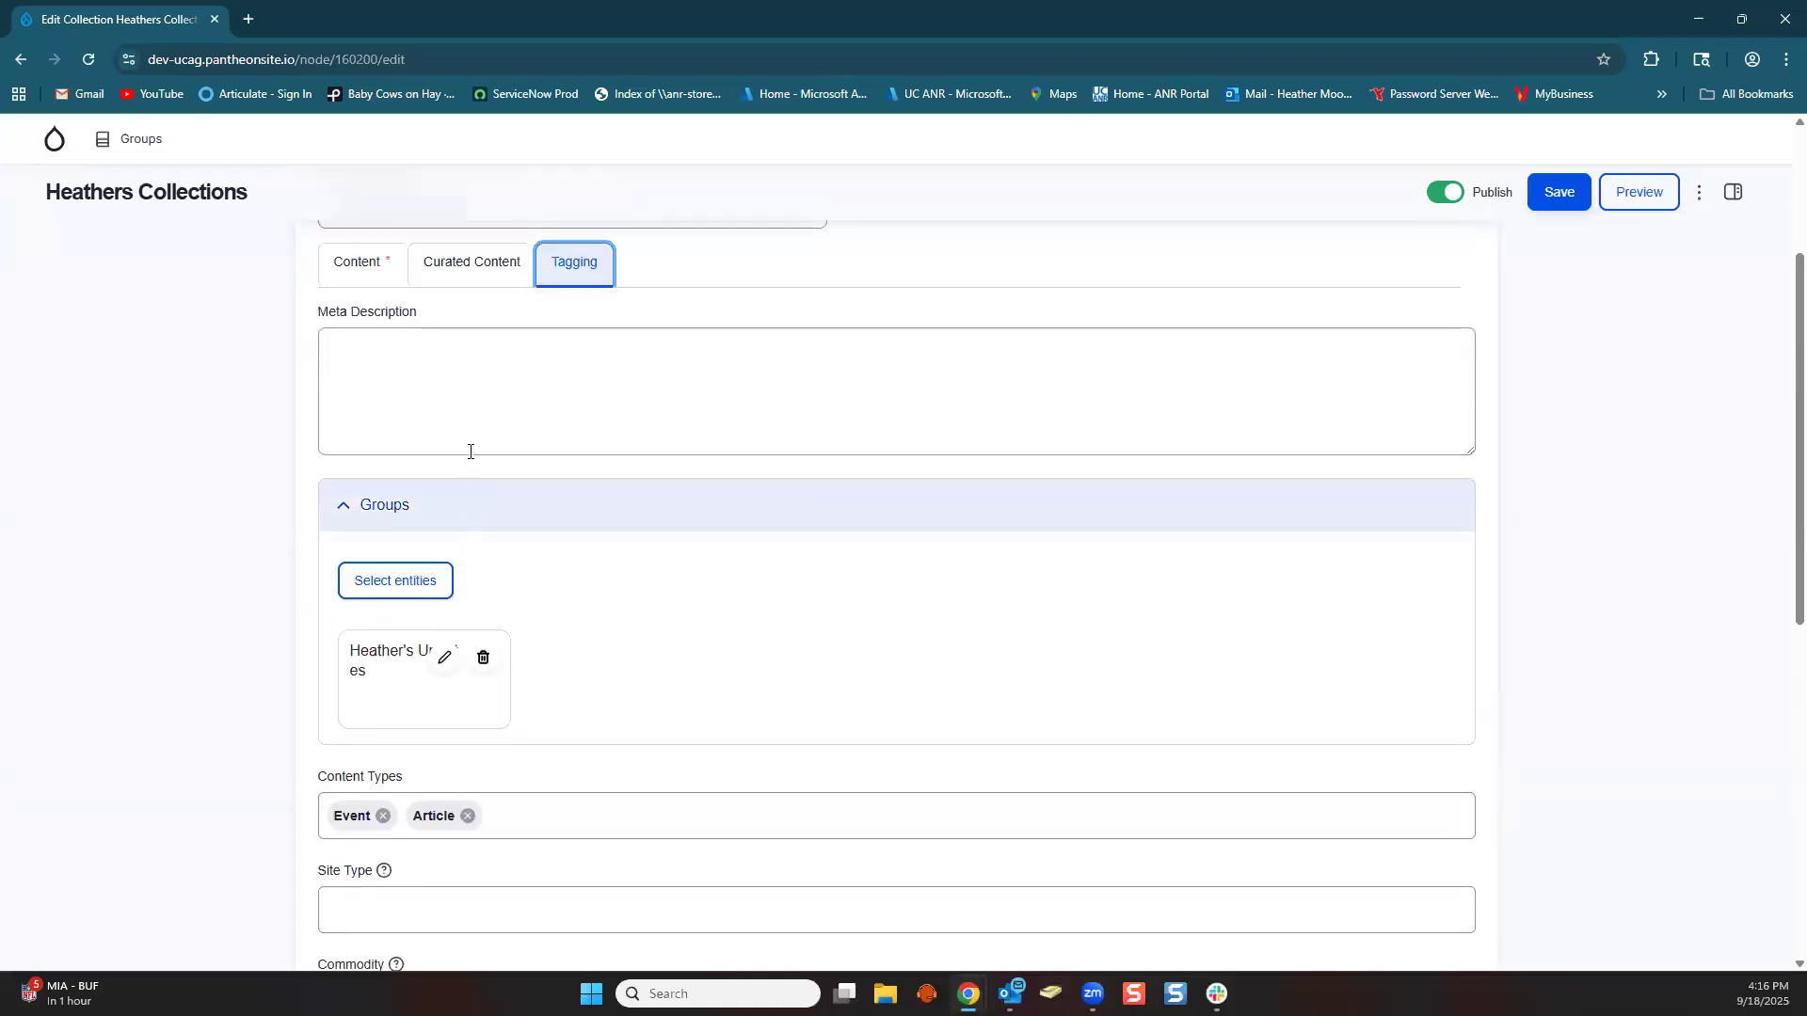
scroll(496, 556, down, 2)
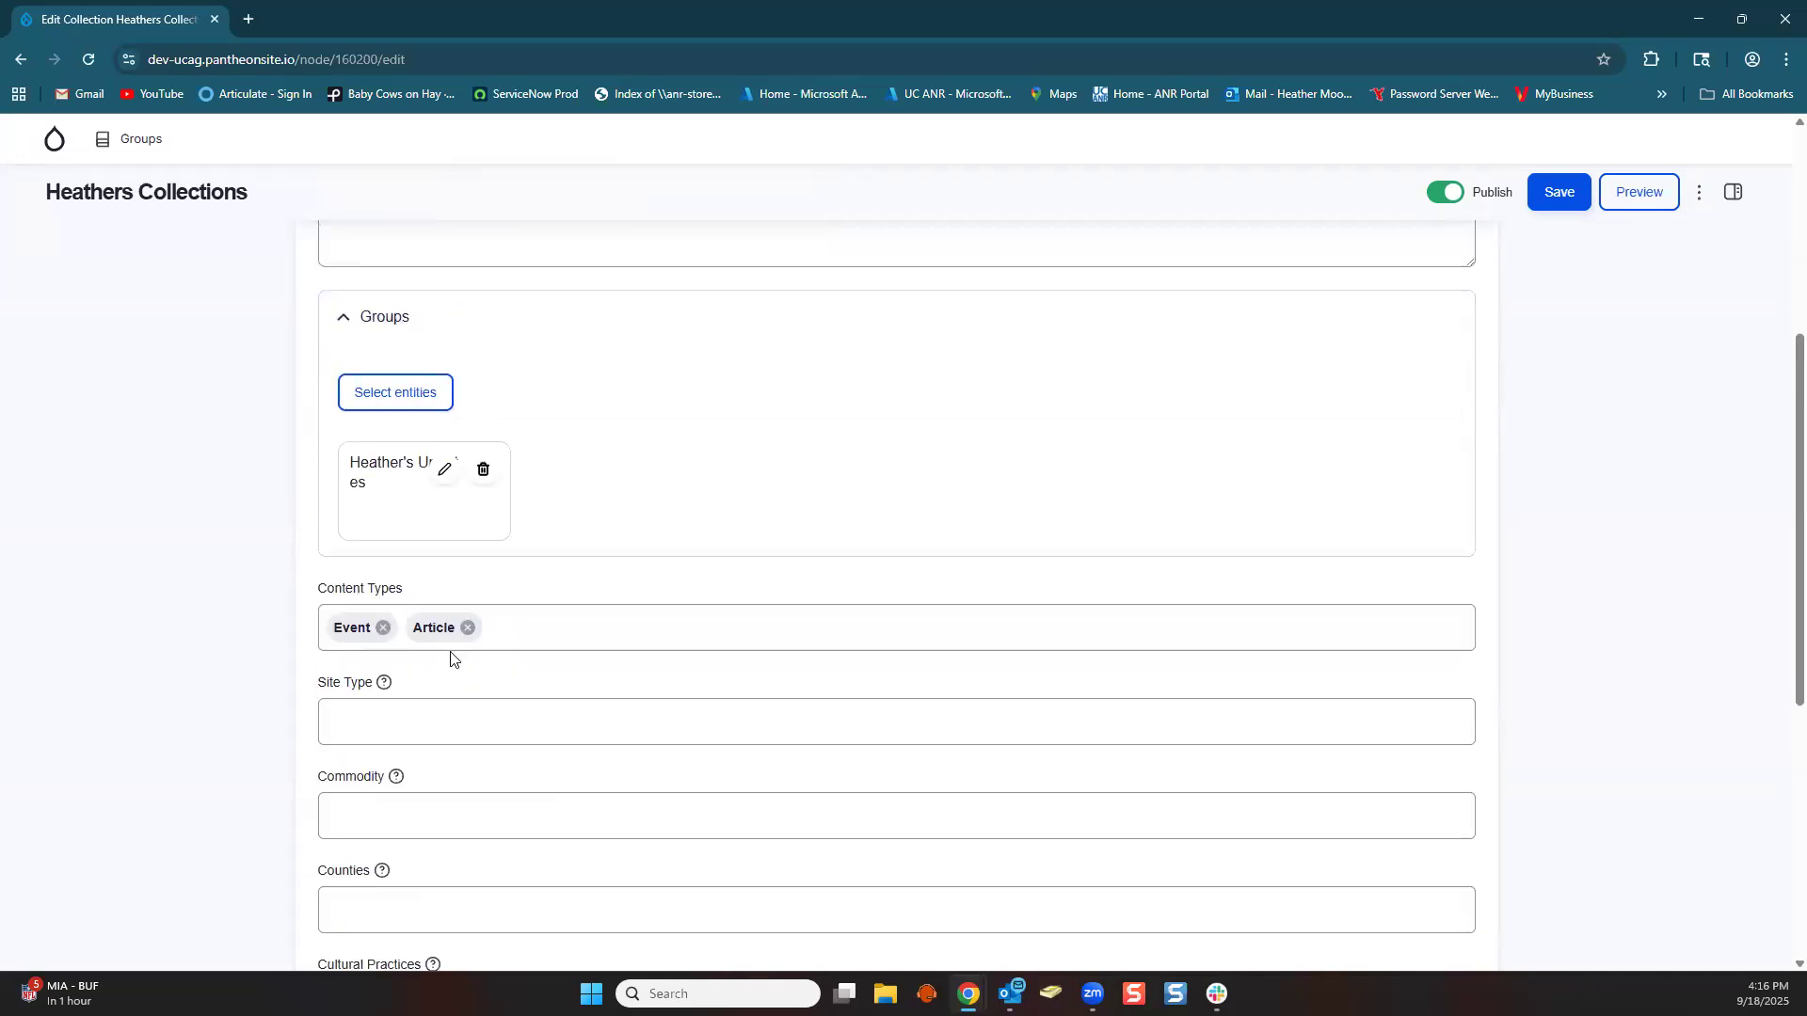
Look over the groups available for tagging, and remove the Updates blog from the collection's tagging groups.
scroll(490, 619, up, 2)
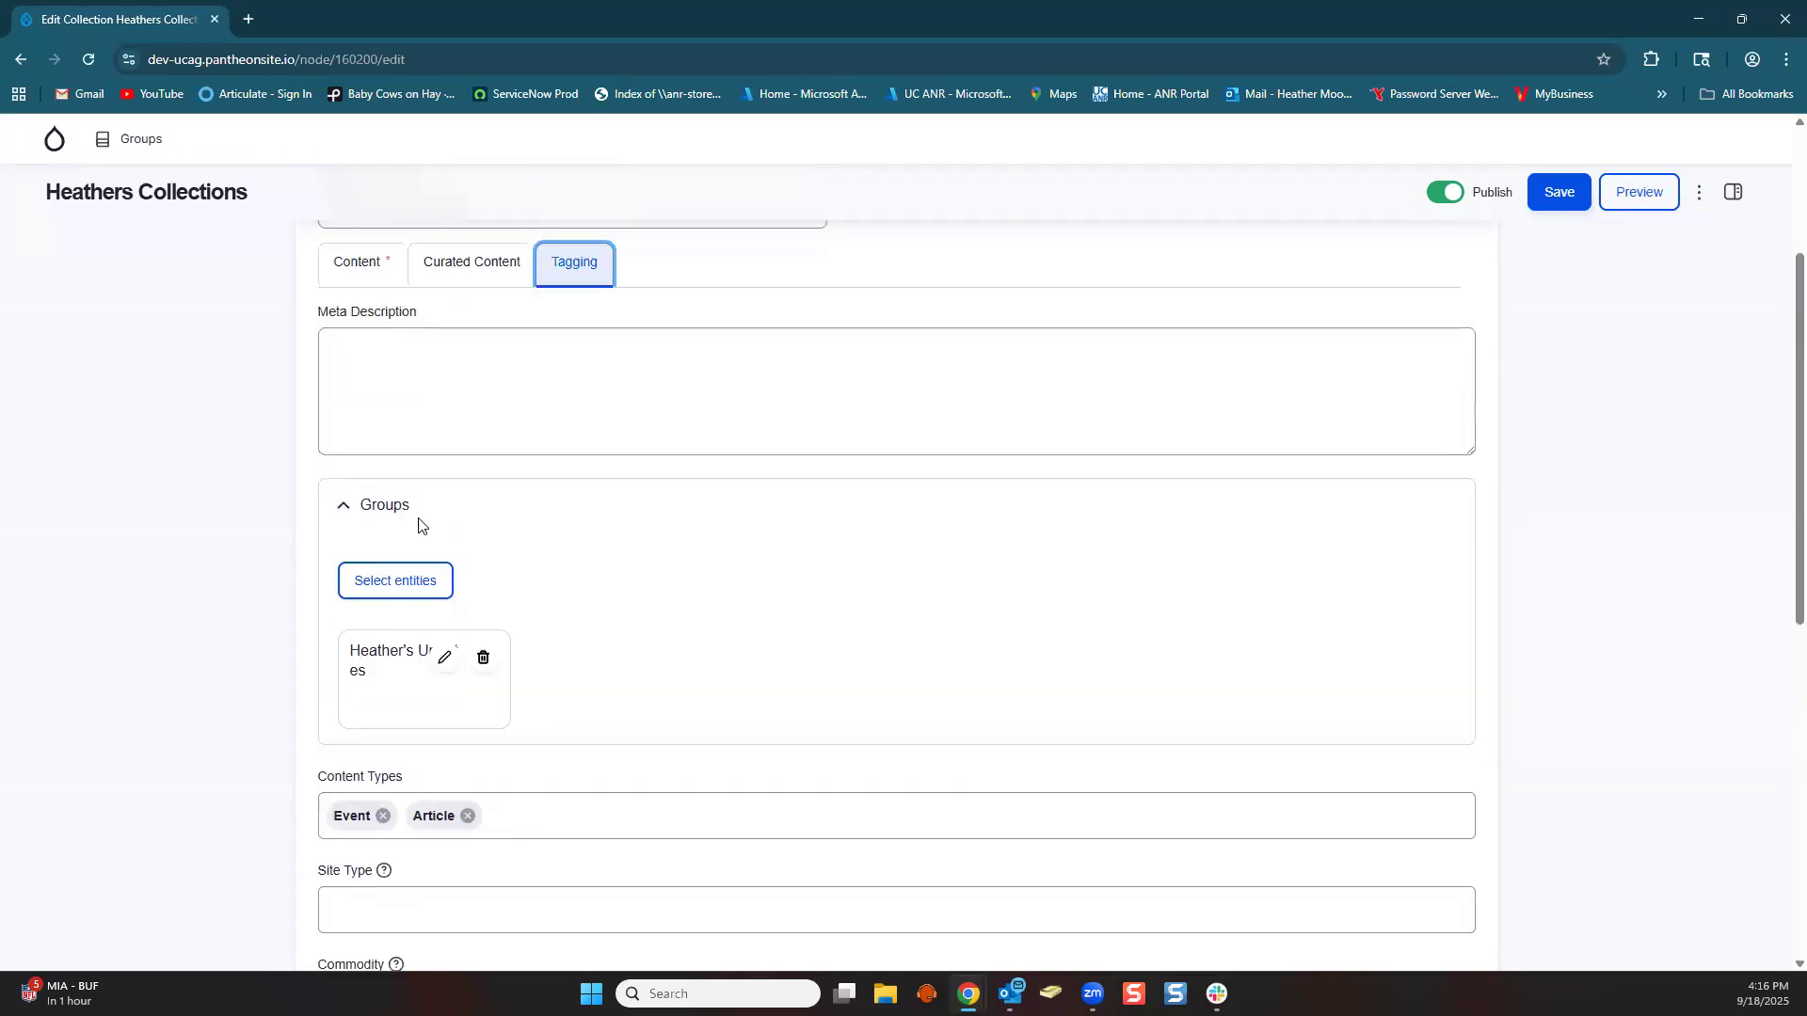
click(394, 581)
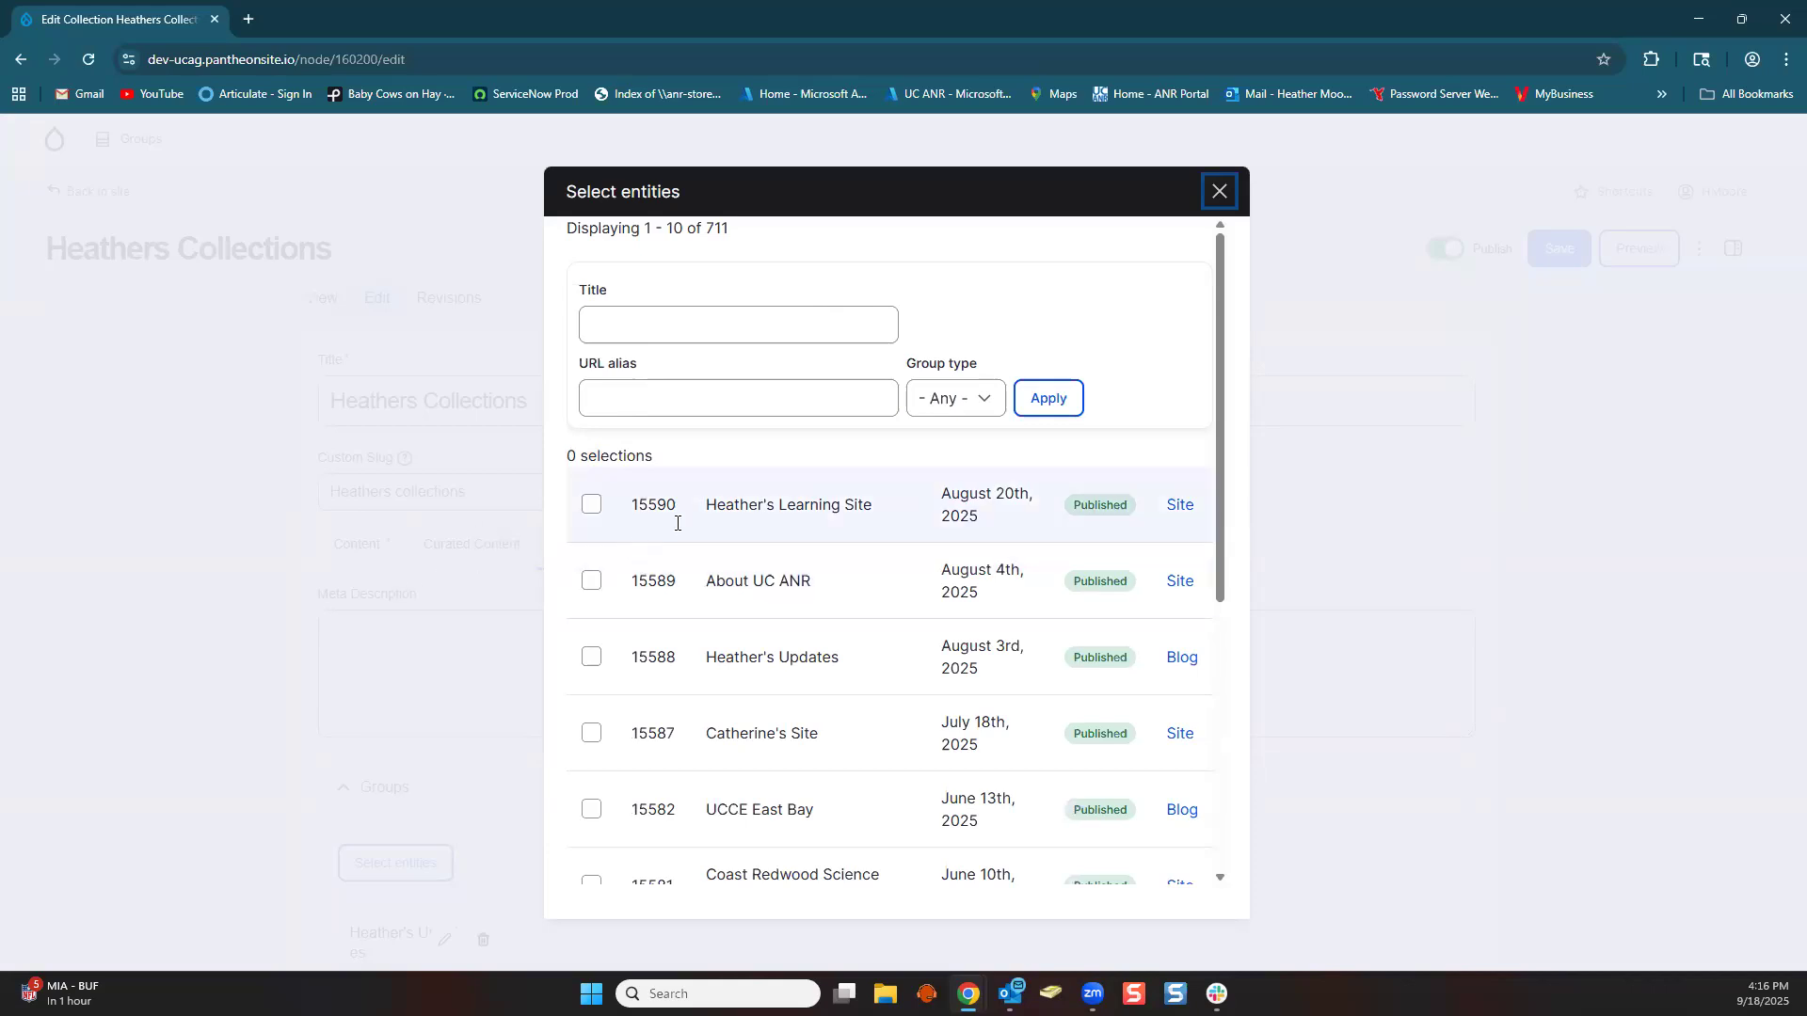
click(1219, 191)
scroll(461, 709, down, 1)
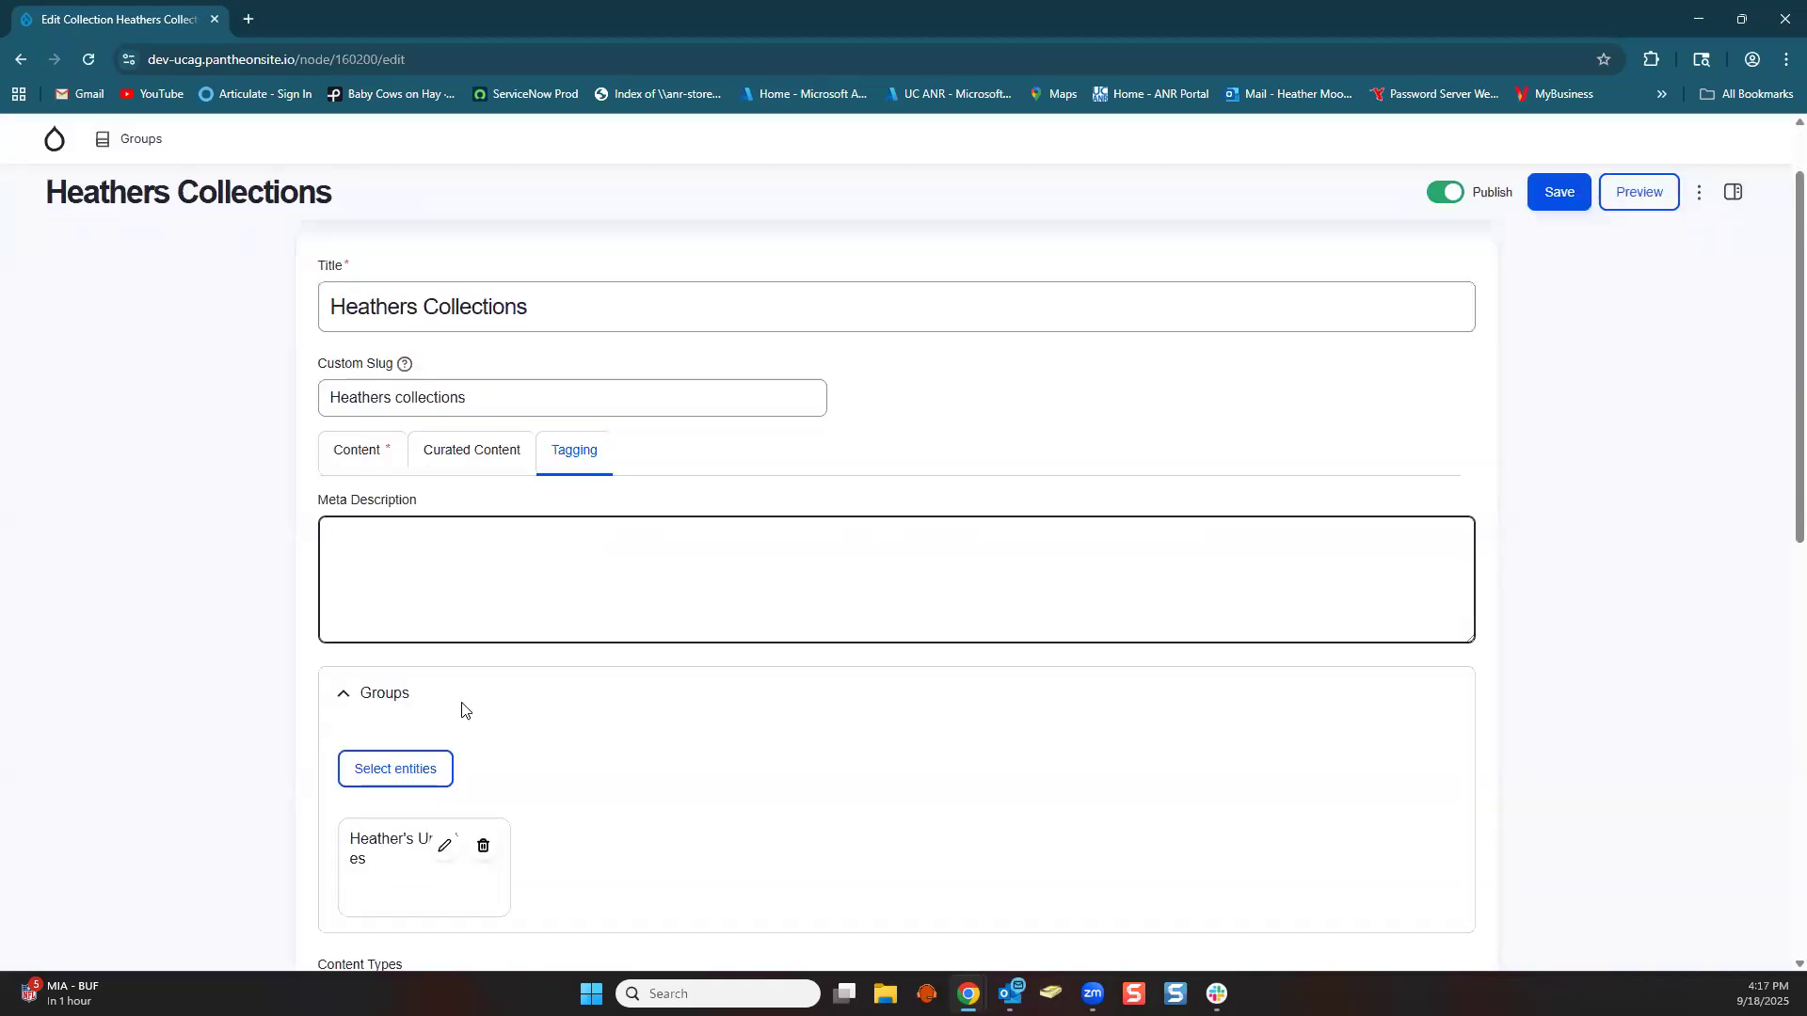
click(482, 750)
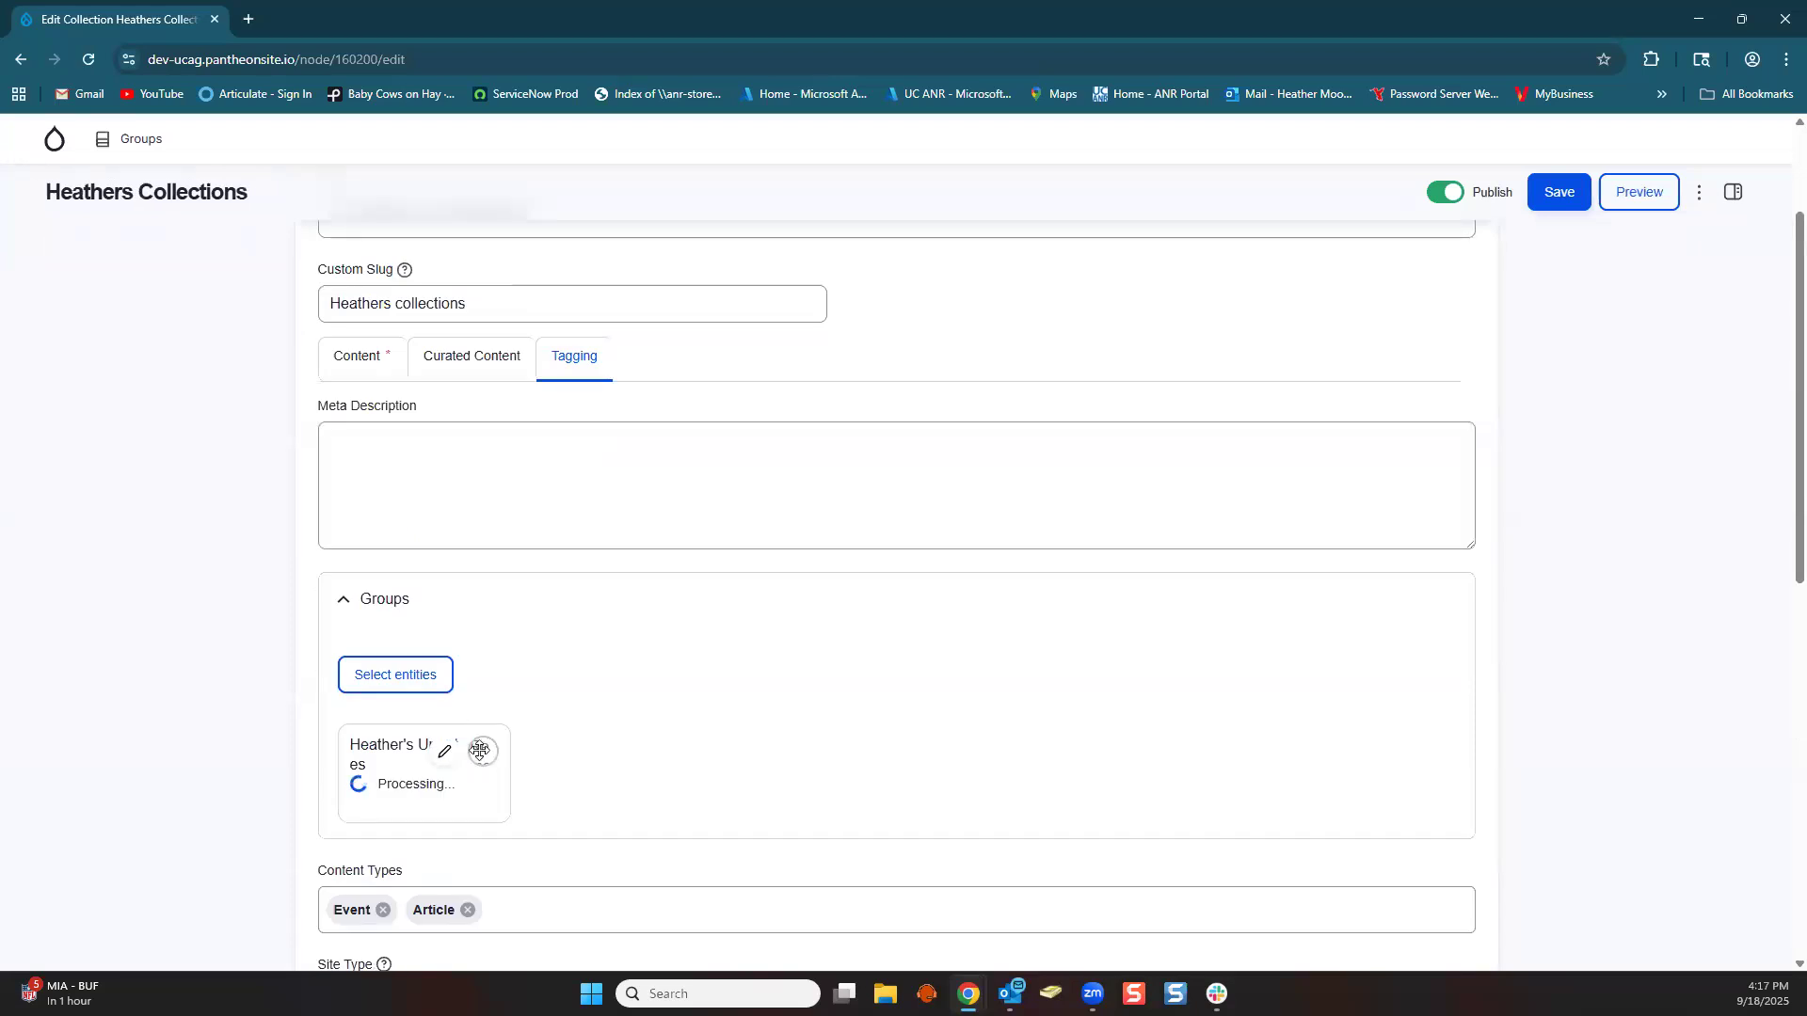
Search the groups by title for the blog owner's first name and add the Updates blog to the collection's tagging groups.
click(393, 602)
click(395, 679)
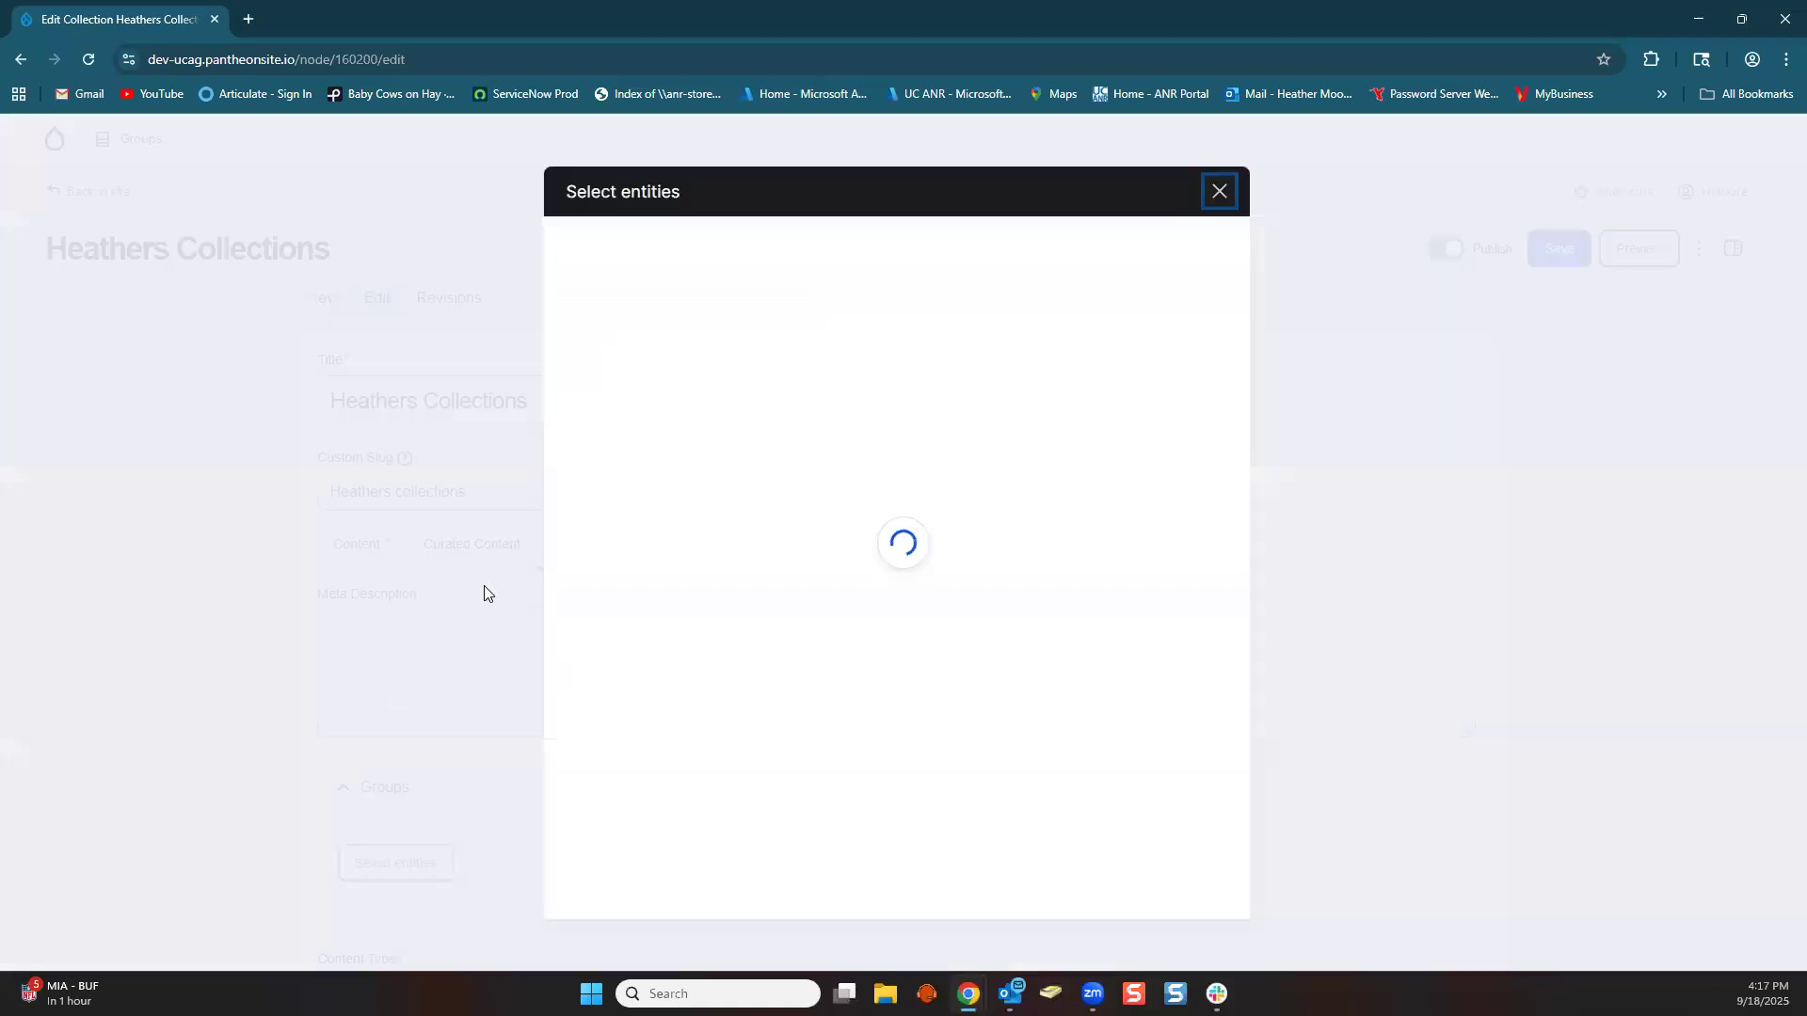
click(660, 322)
text(heather)
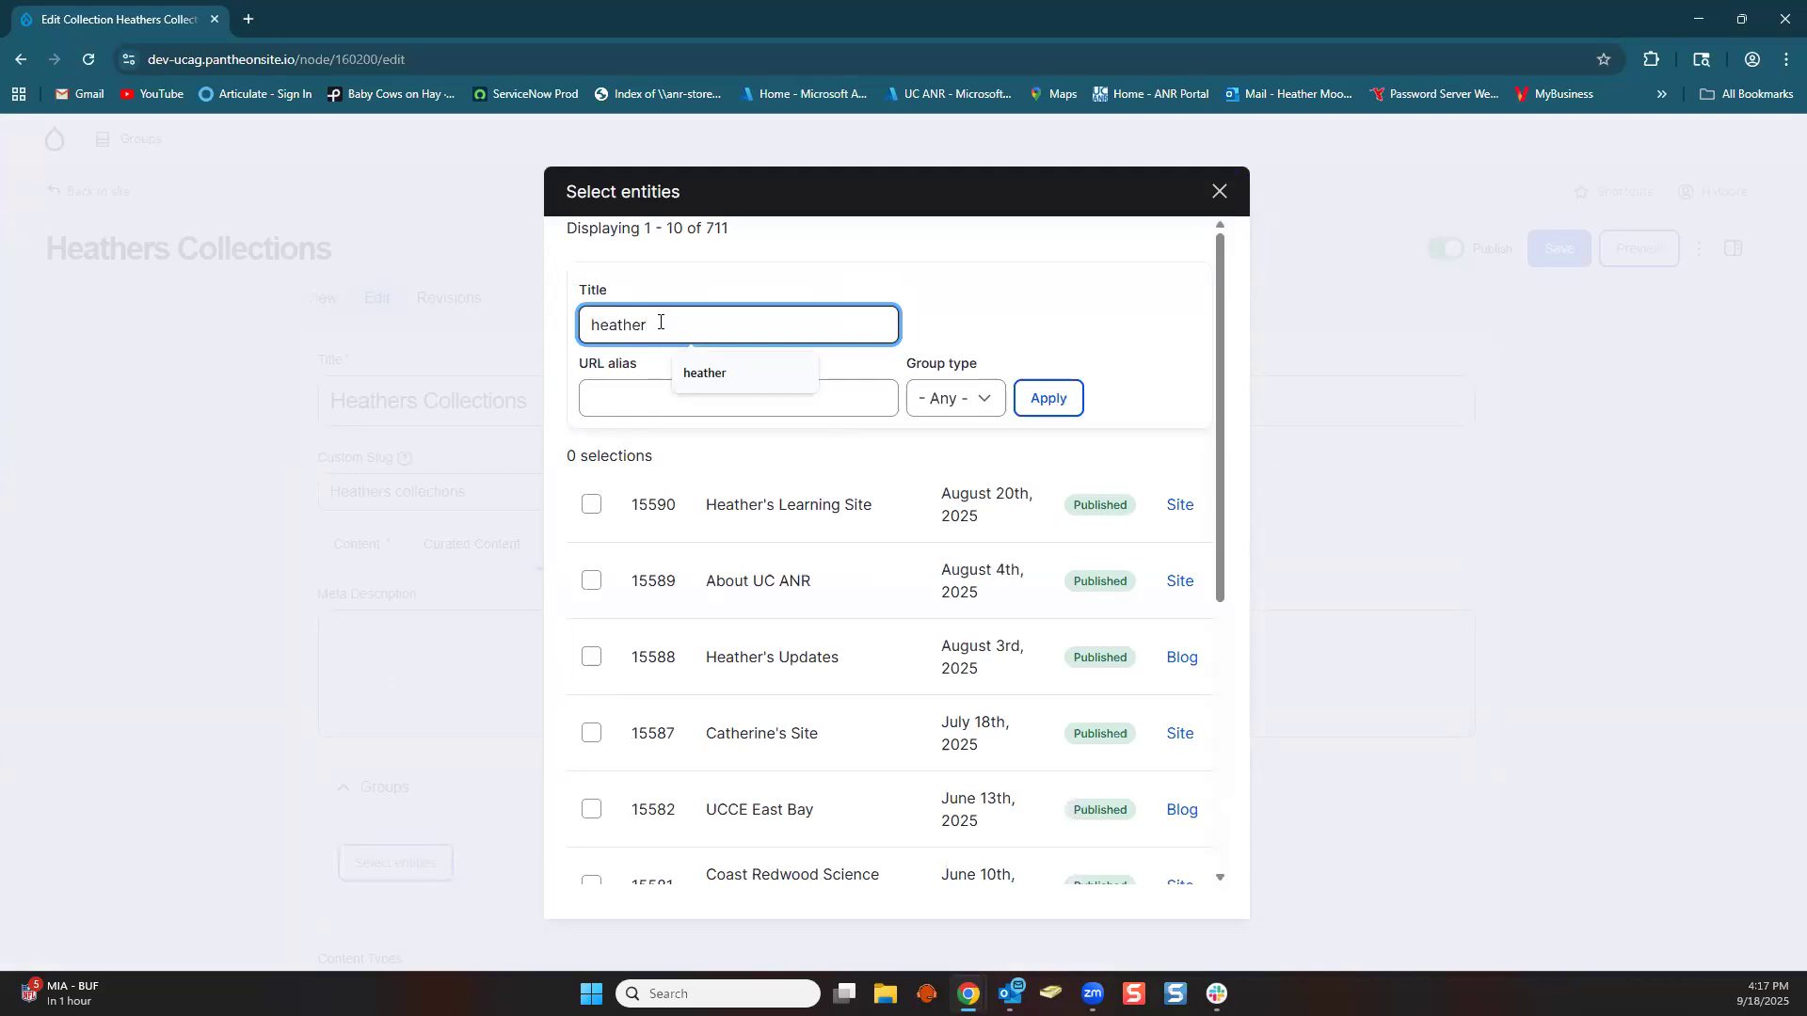
click(696, 372)
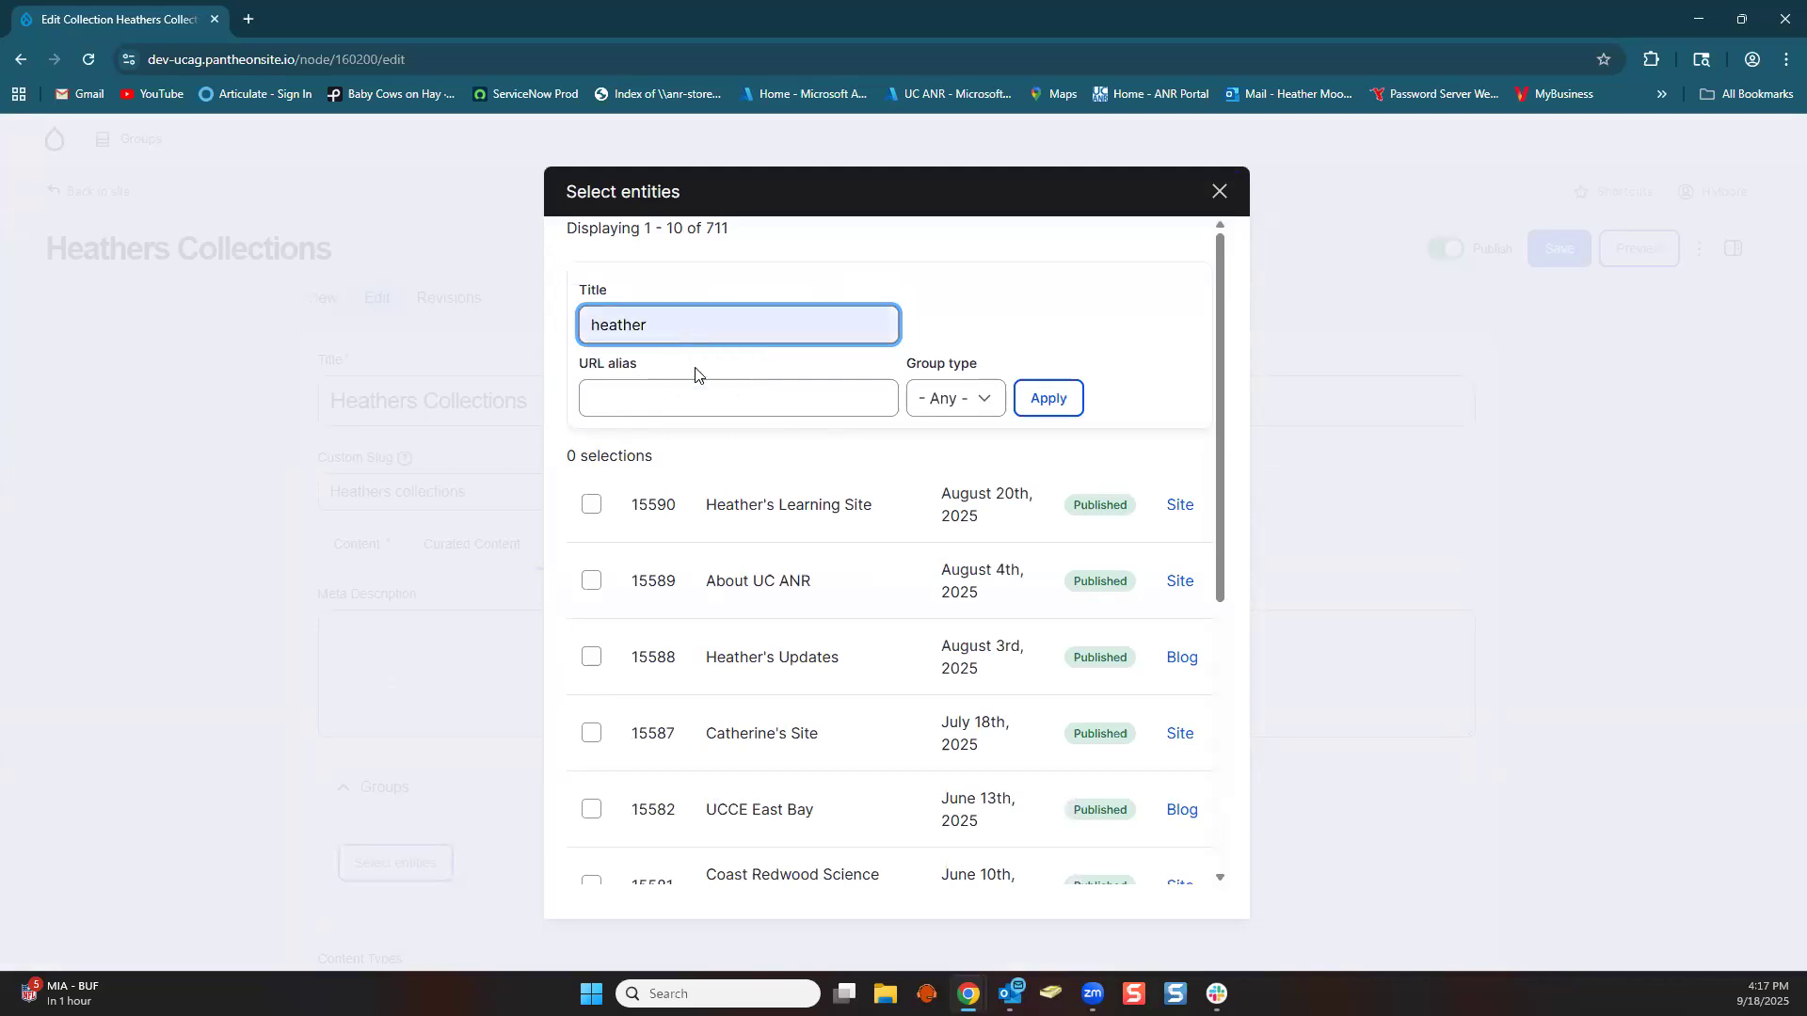
key(Return)
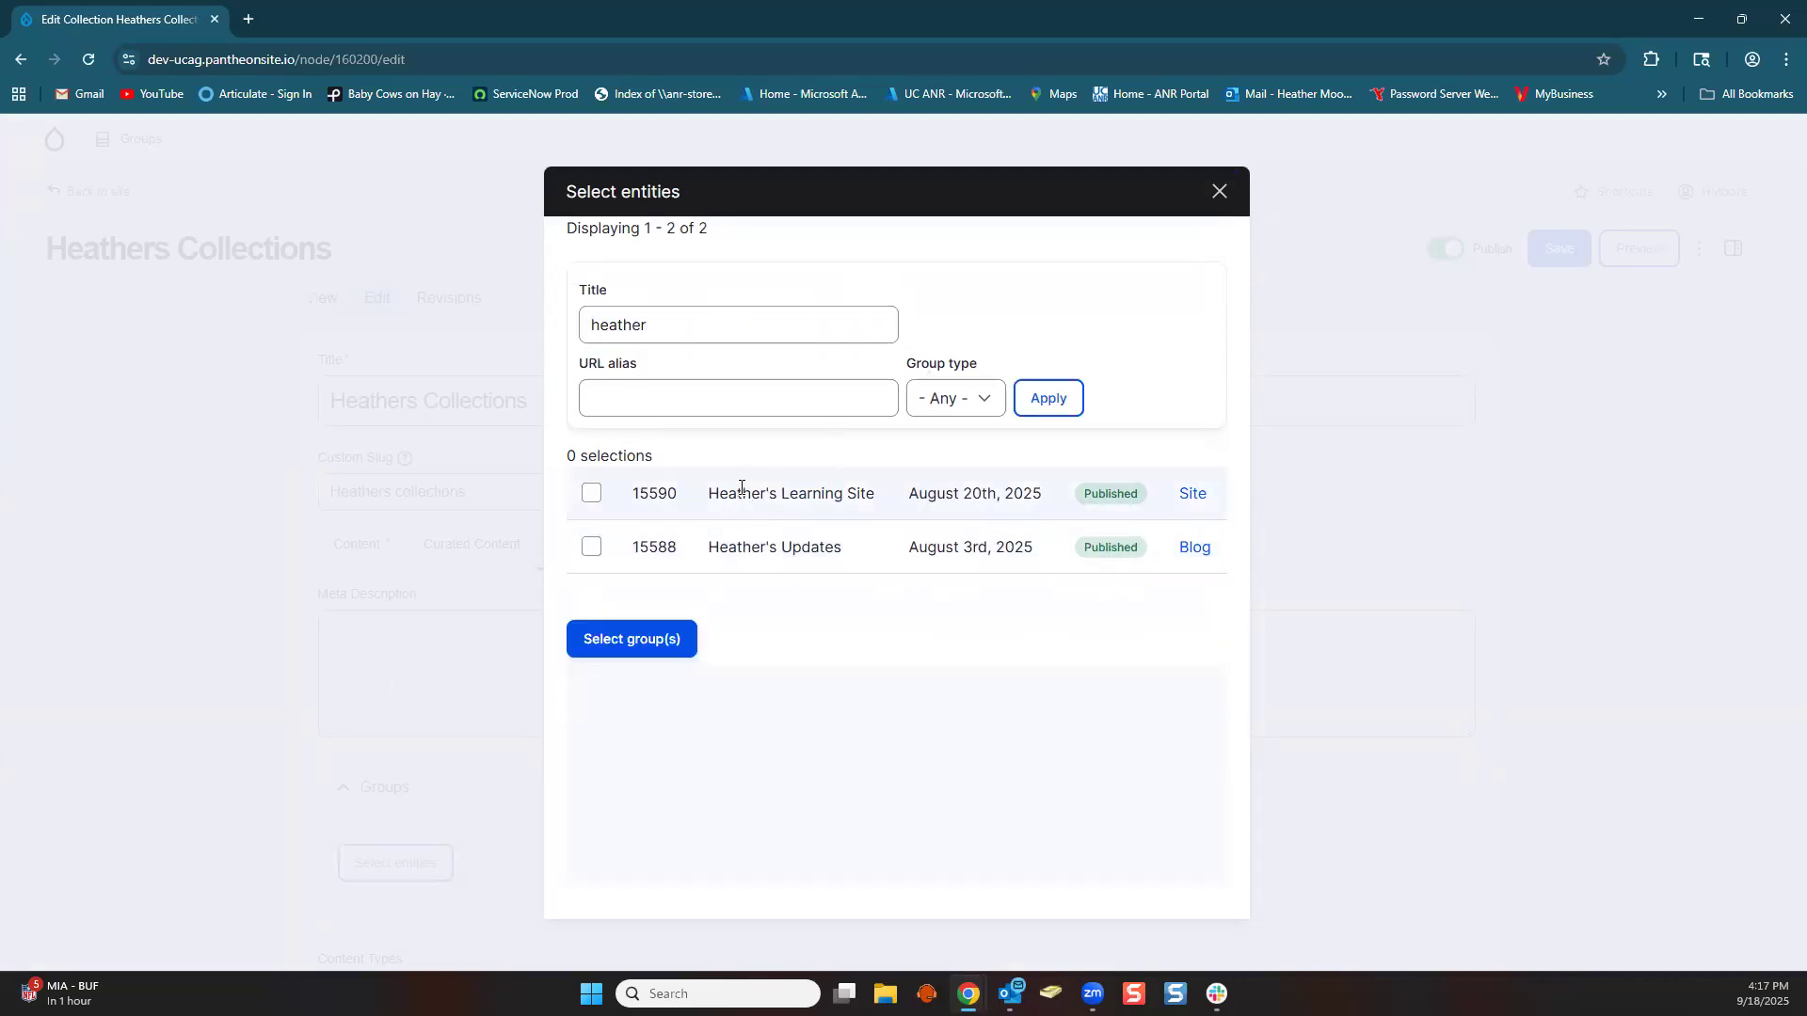
click(589, 550)
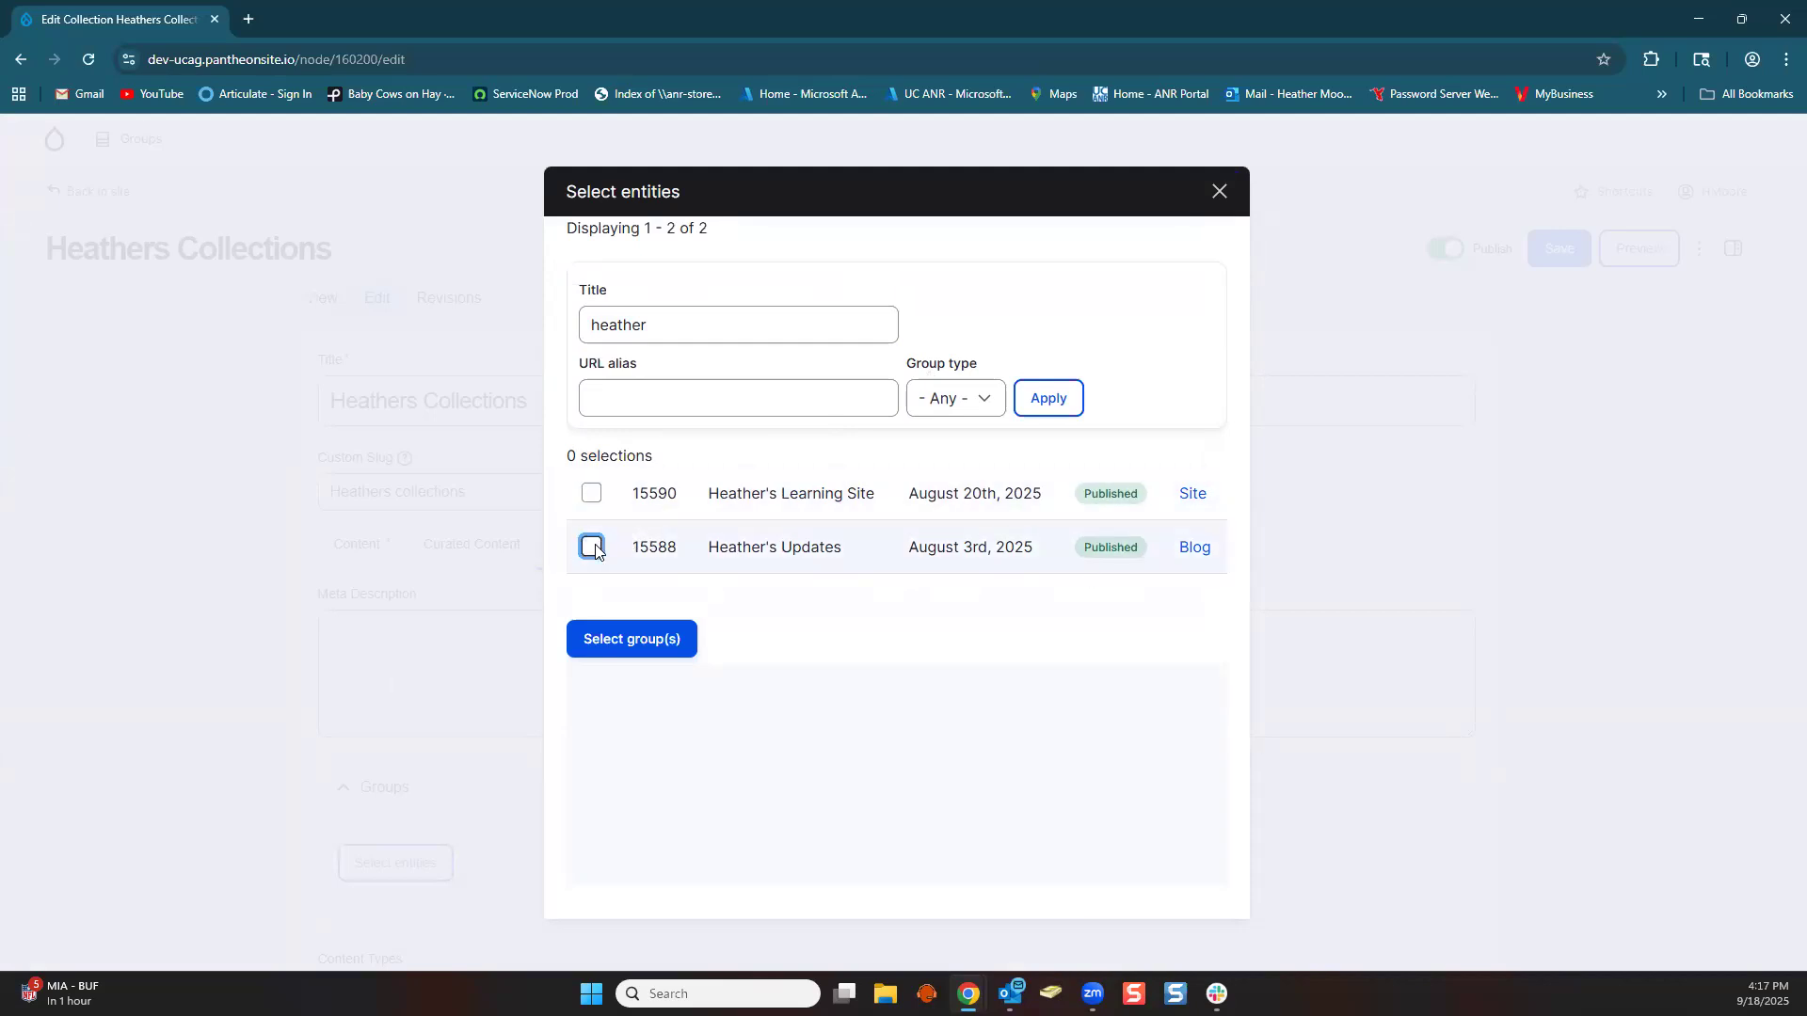
click(645, 642)
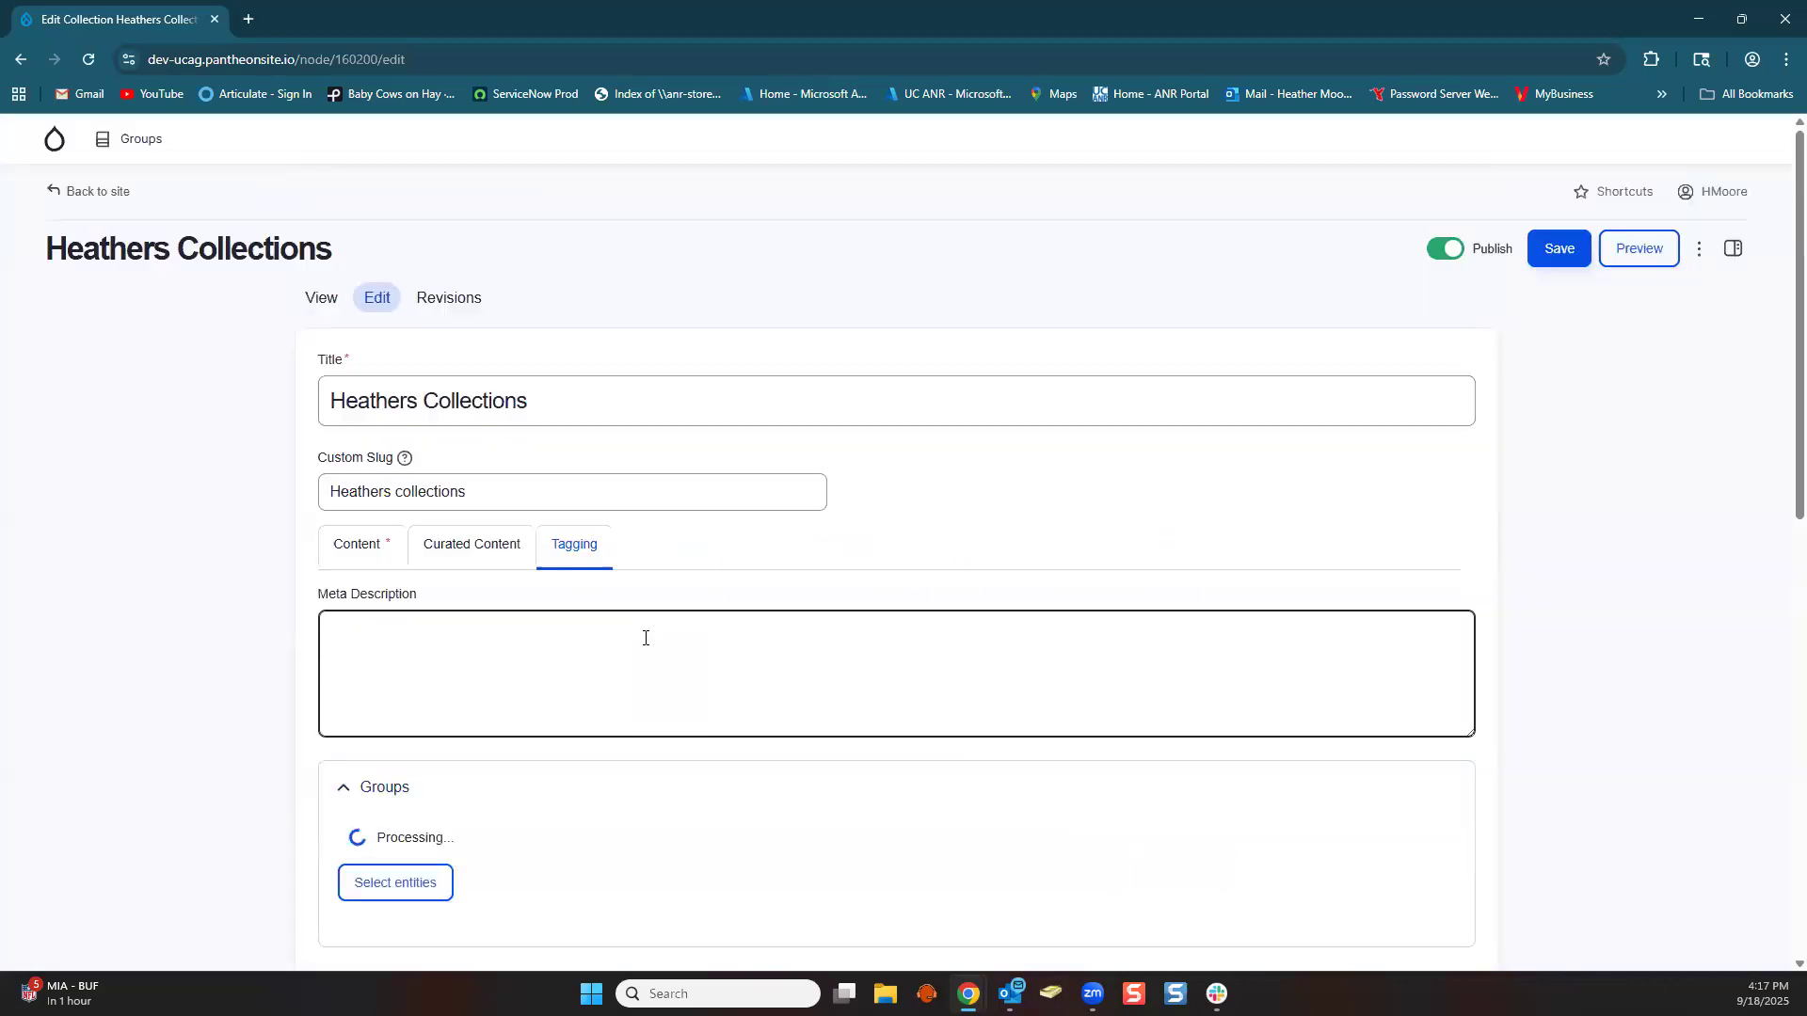
Examine the collection's tagging options for content types and site type, and the fields for commodity and counties.
scroll(646, 638, down, 2)
scroll(626, 681, down, 2)
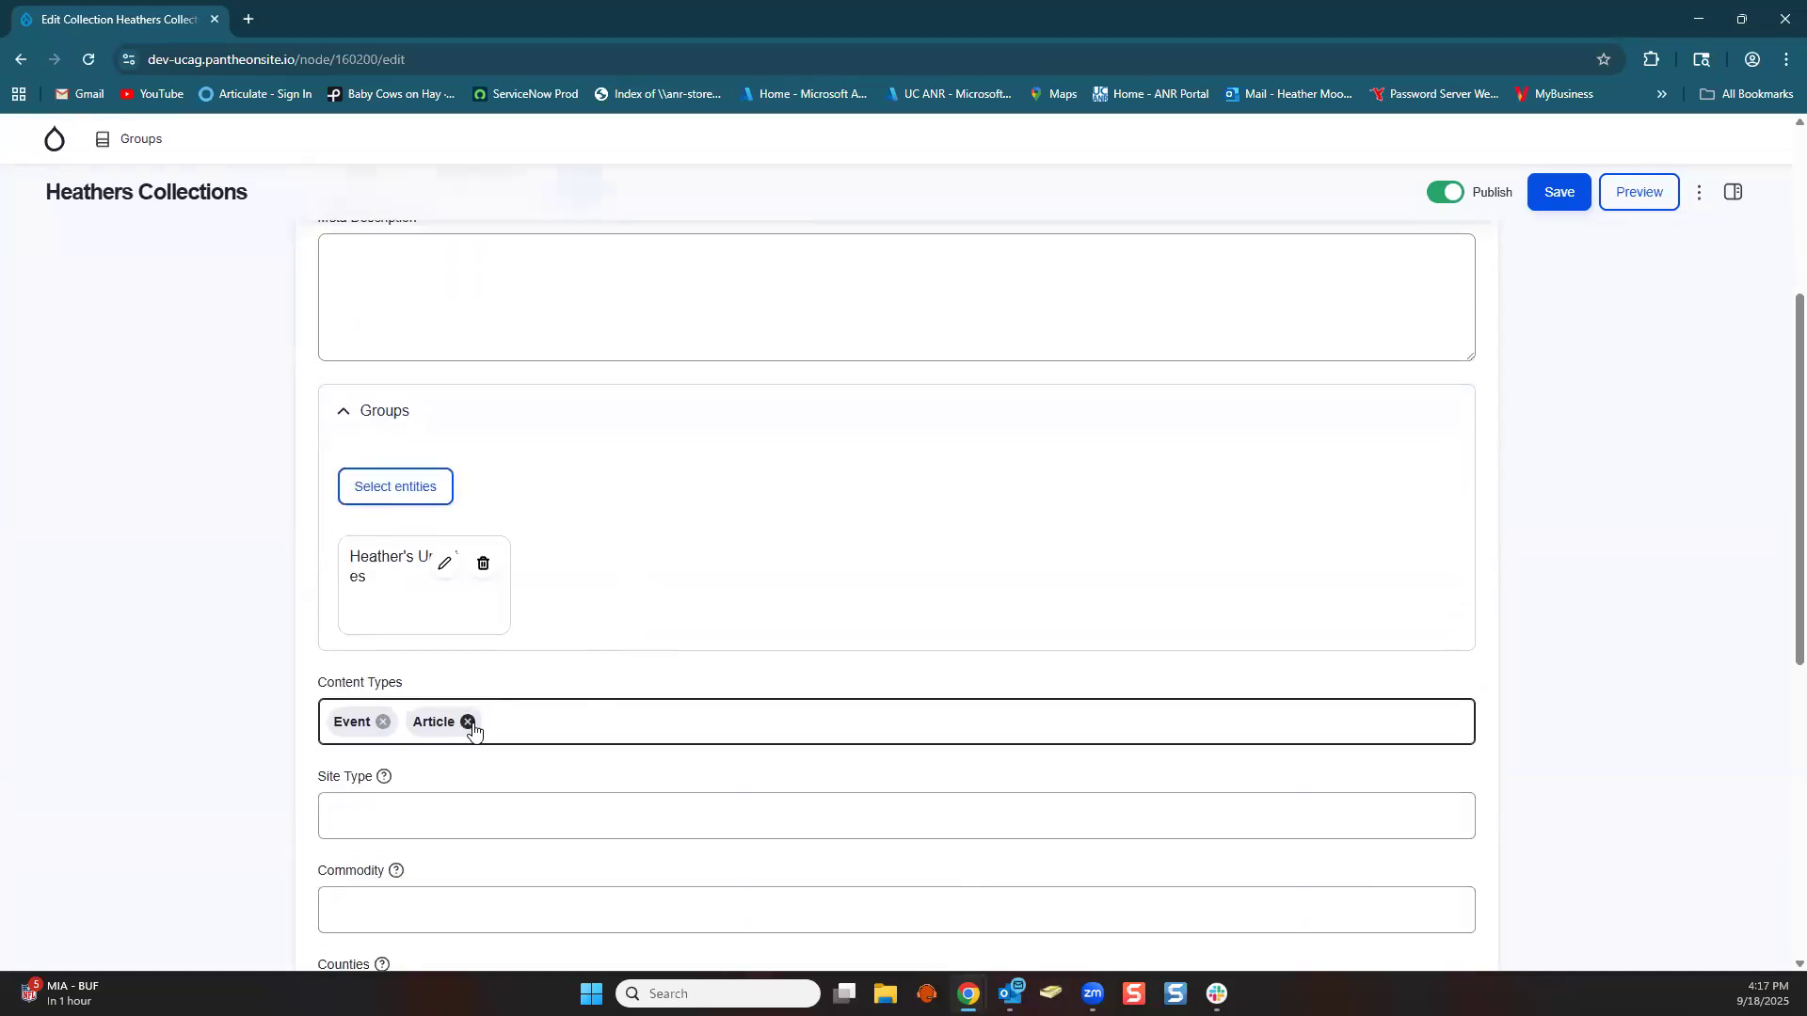
click(473, 731)
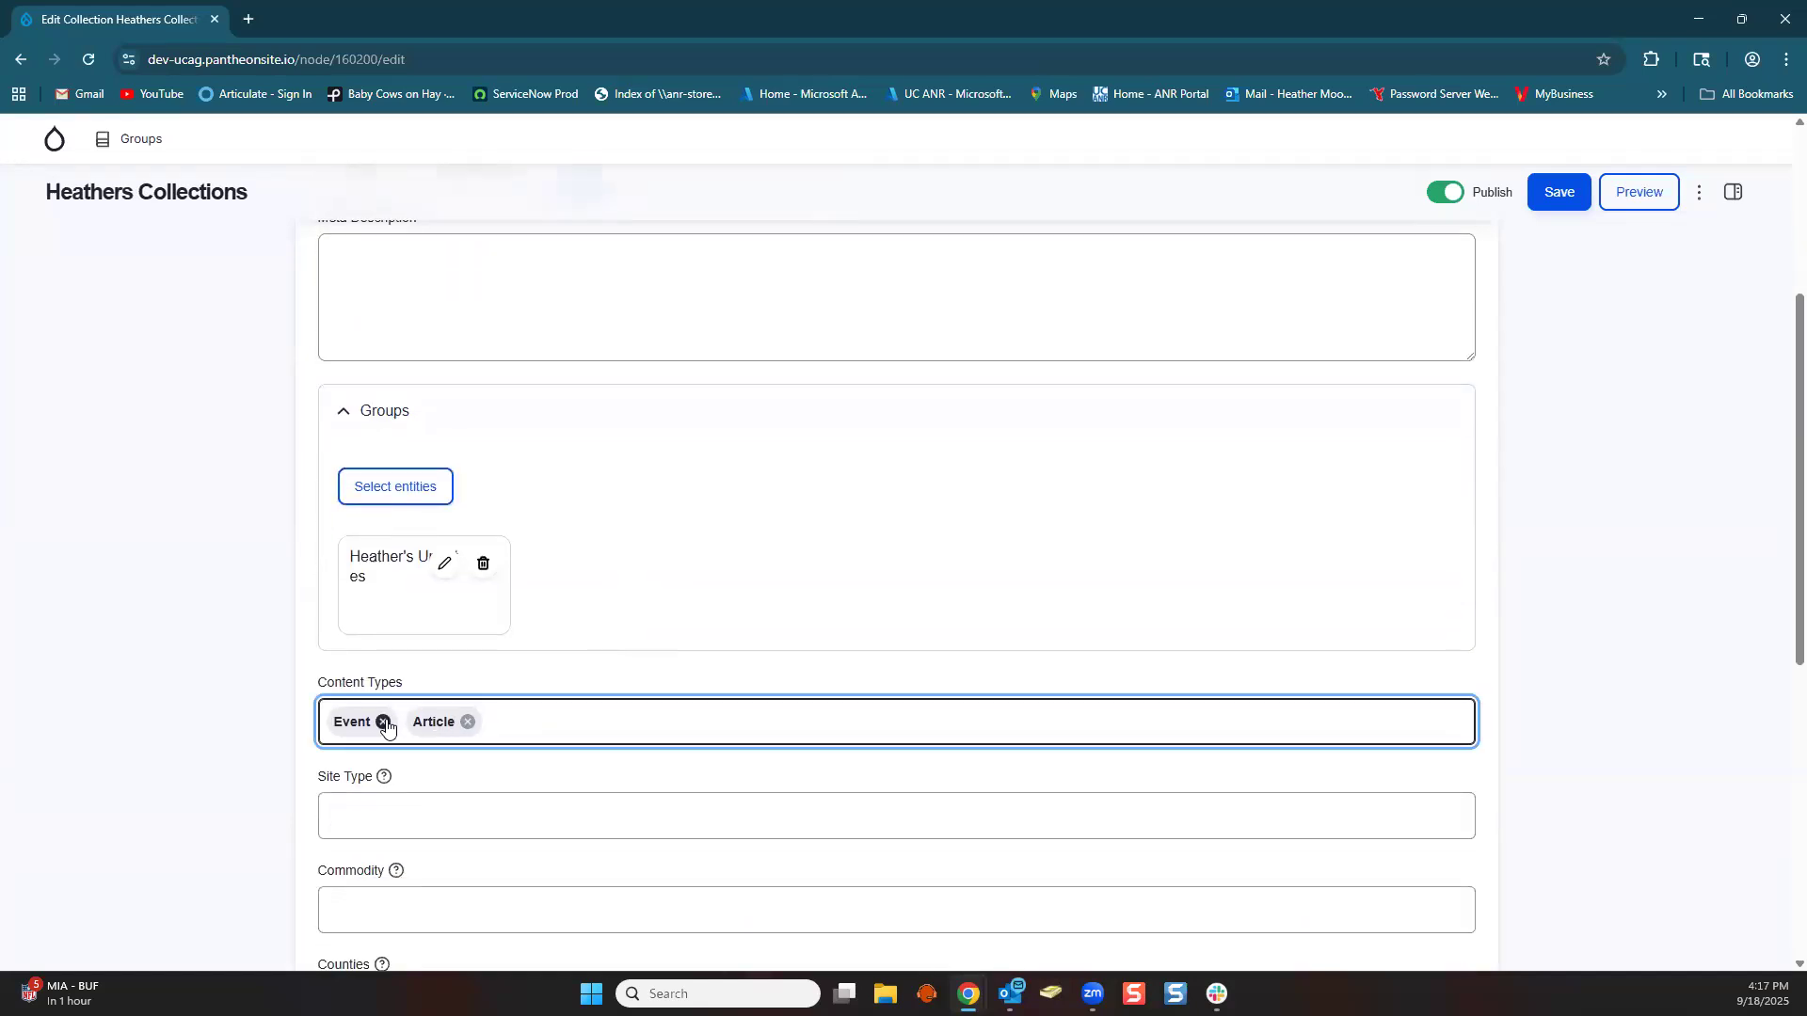
click(491, 718)
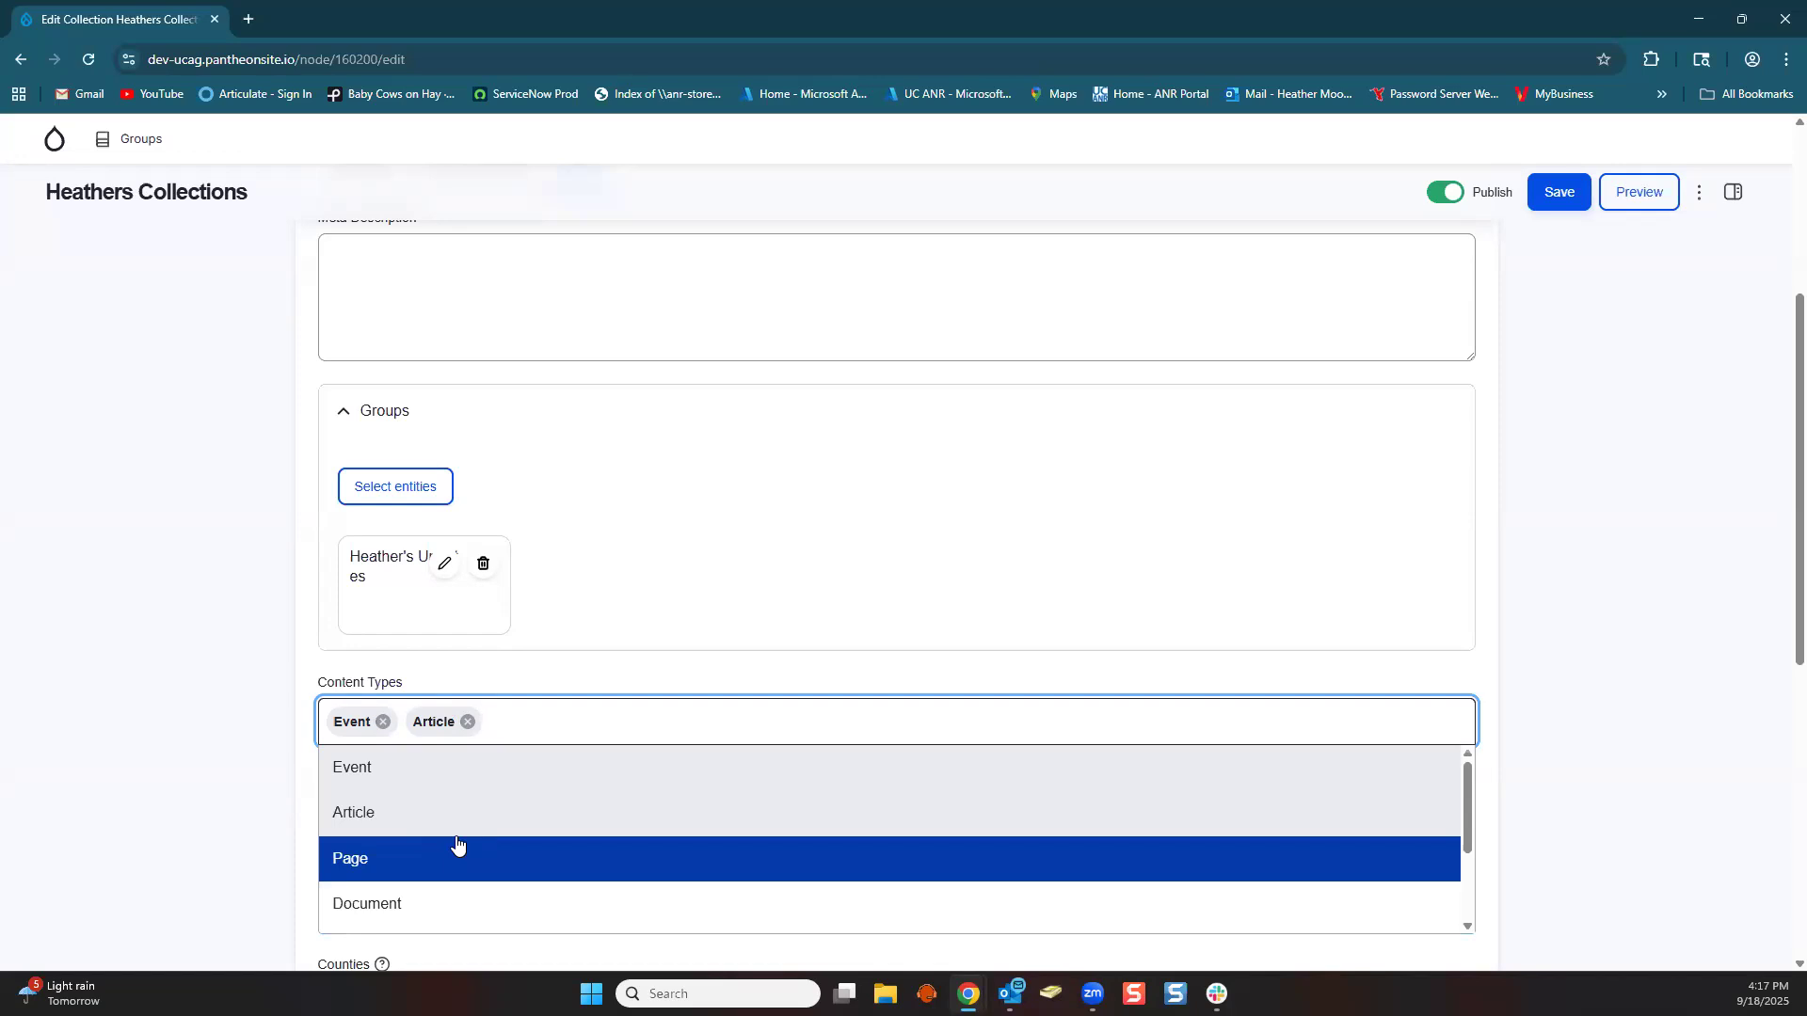
click(558, 722)
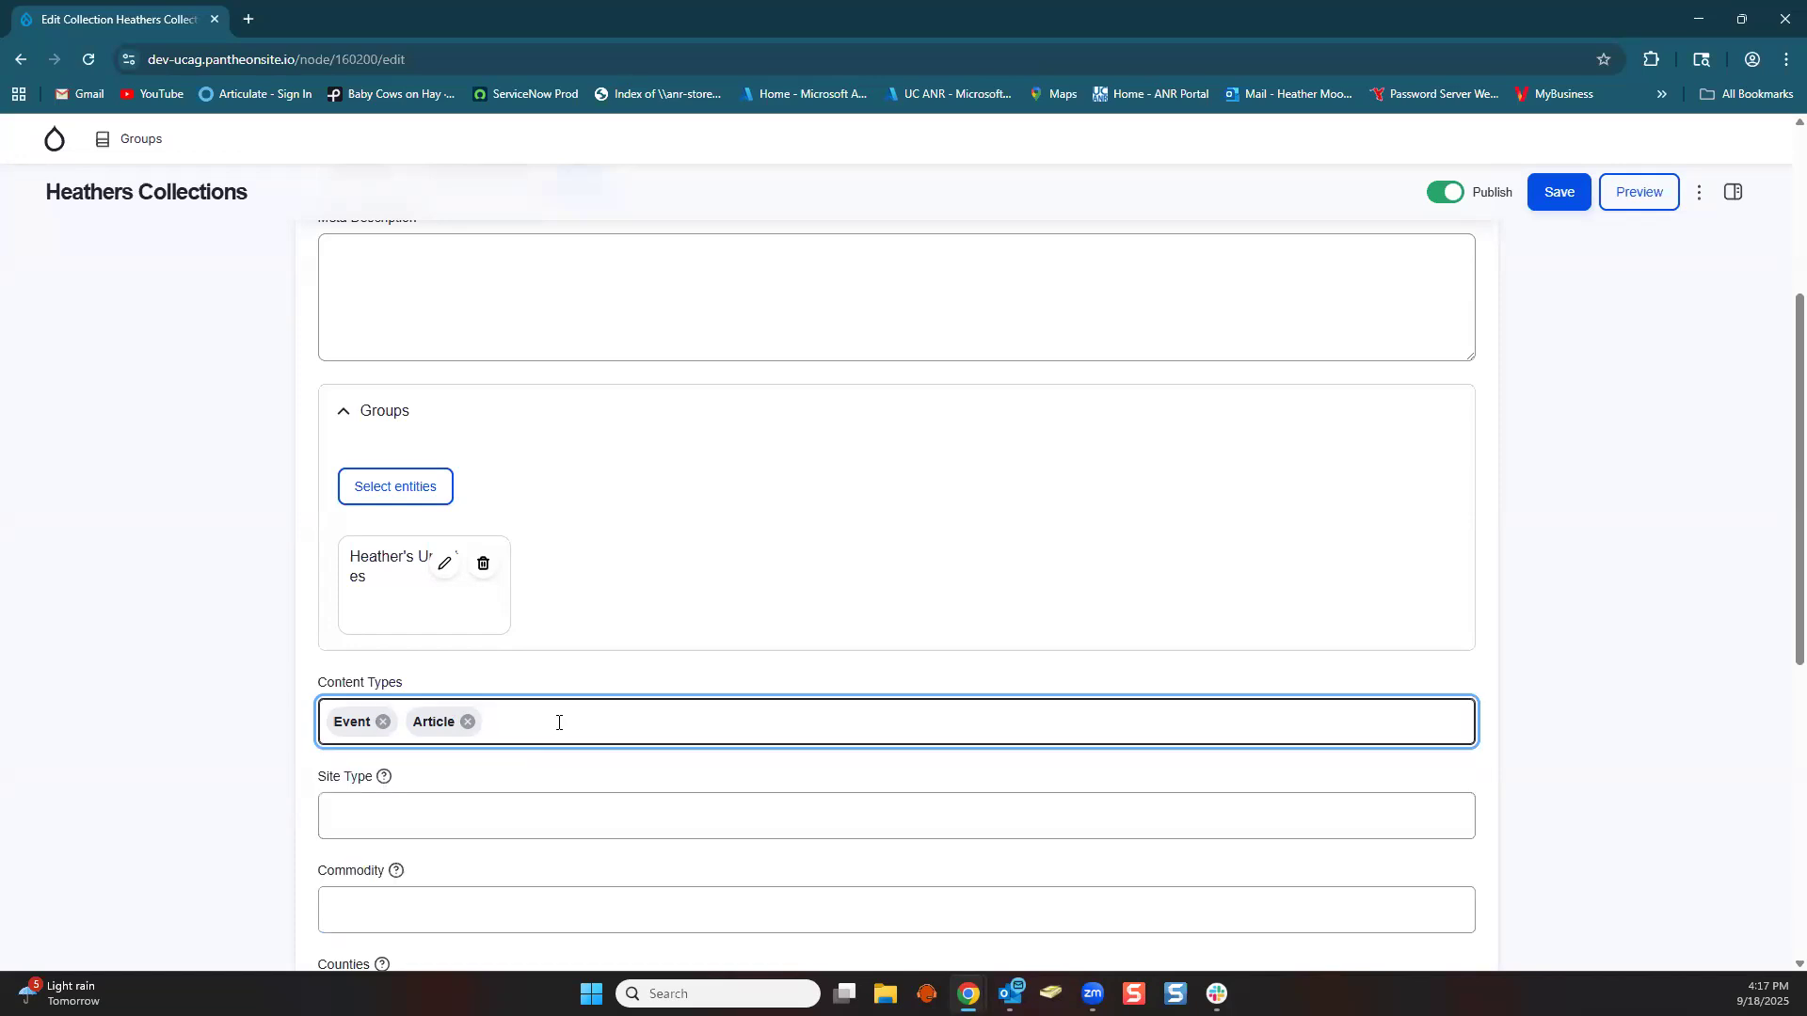
scroll(541, 720, down, 1)
click(523, 714)
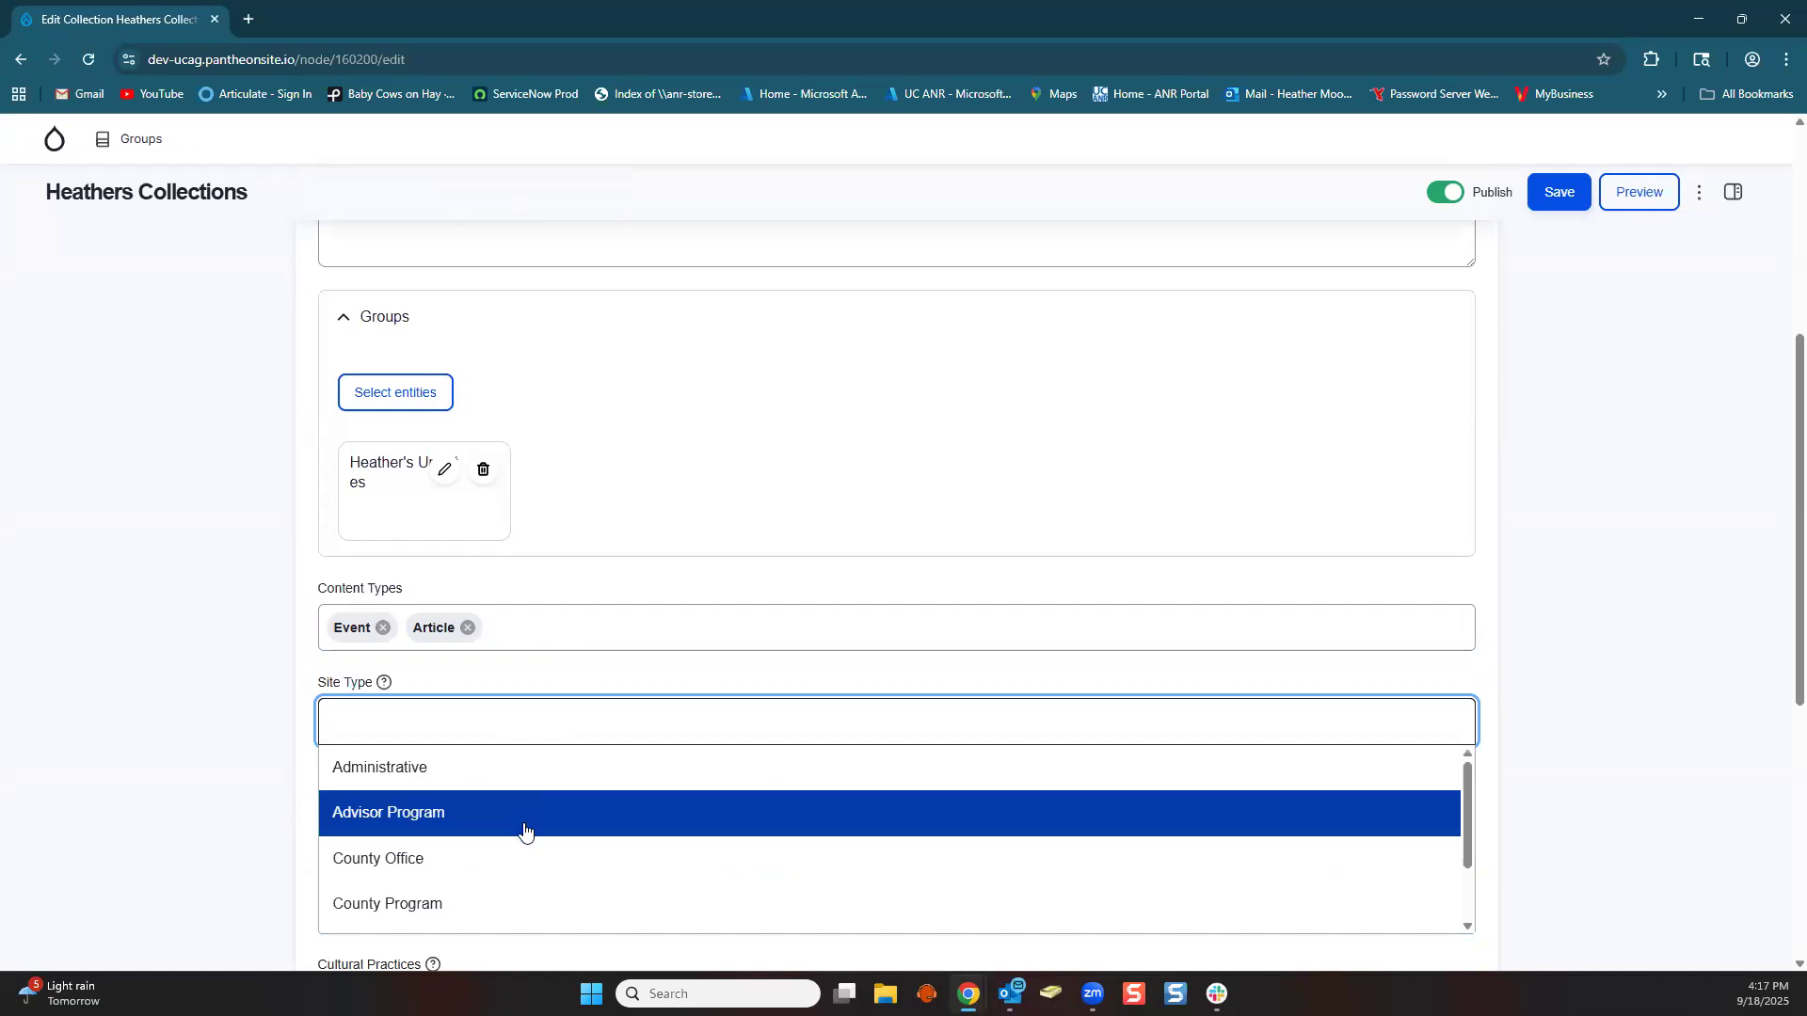
click(520, 723)
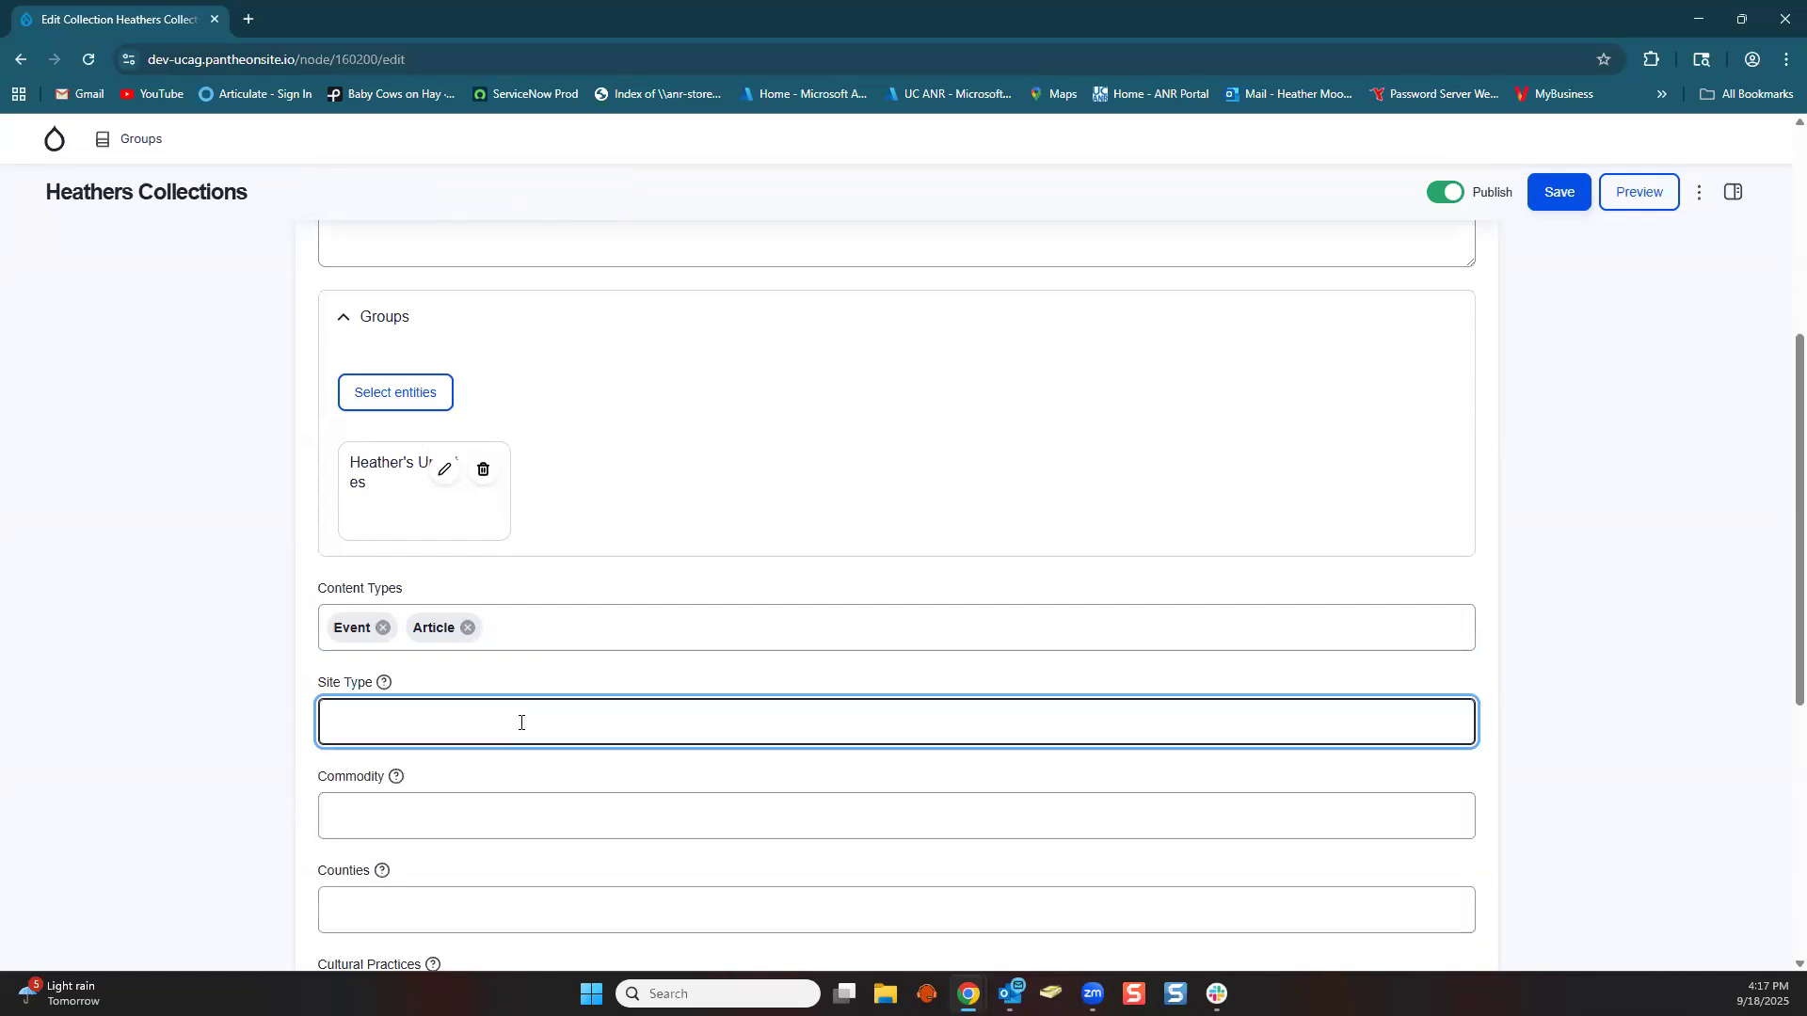
scroll(520, 722, down, 2)
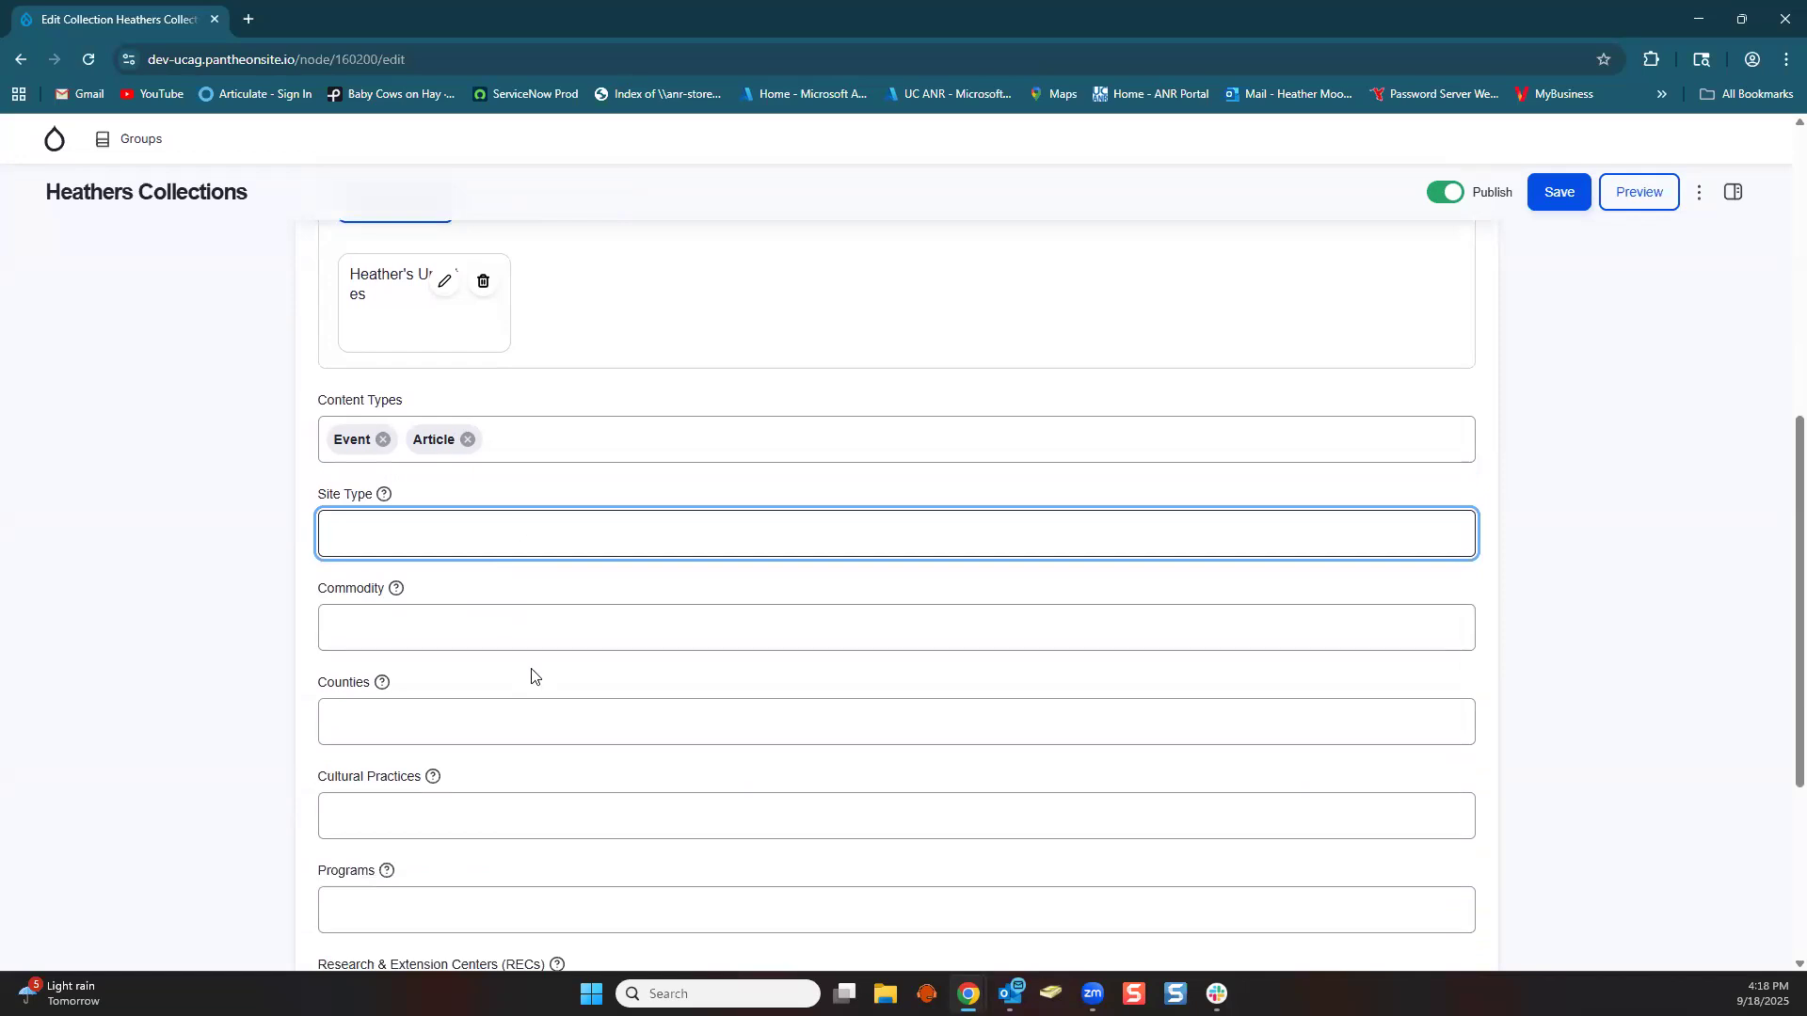
click(554, 727)
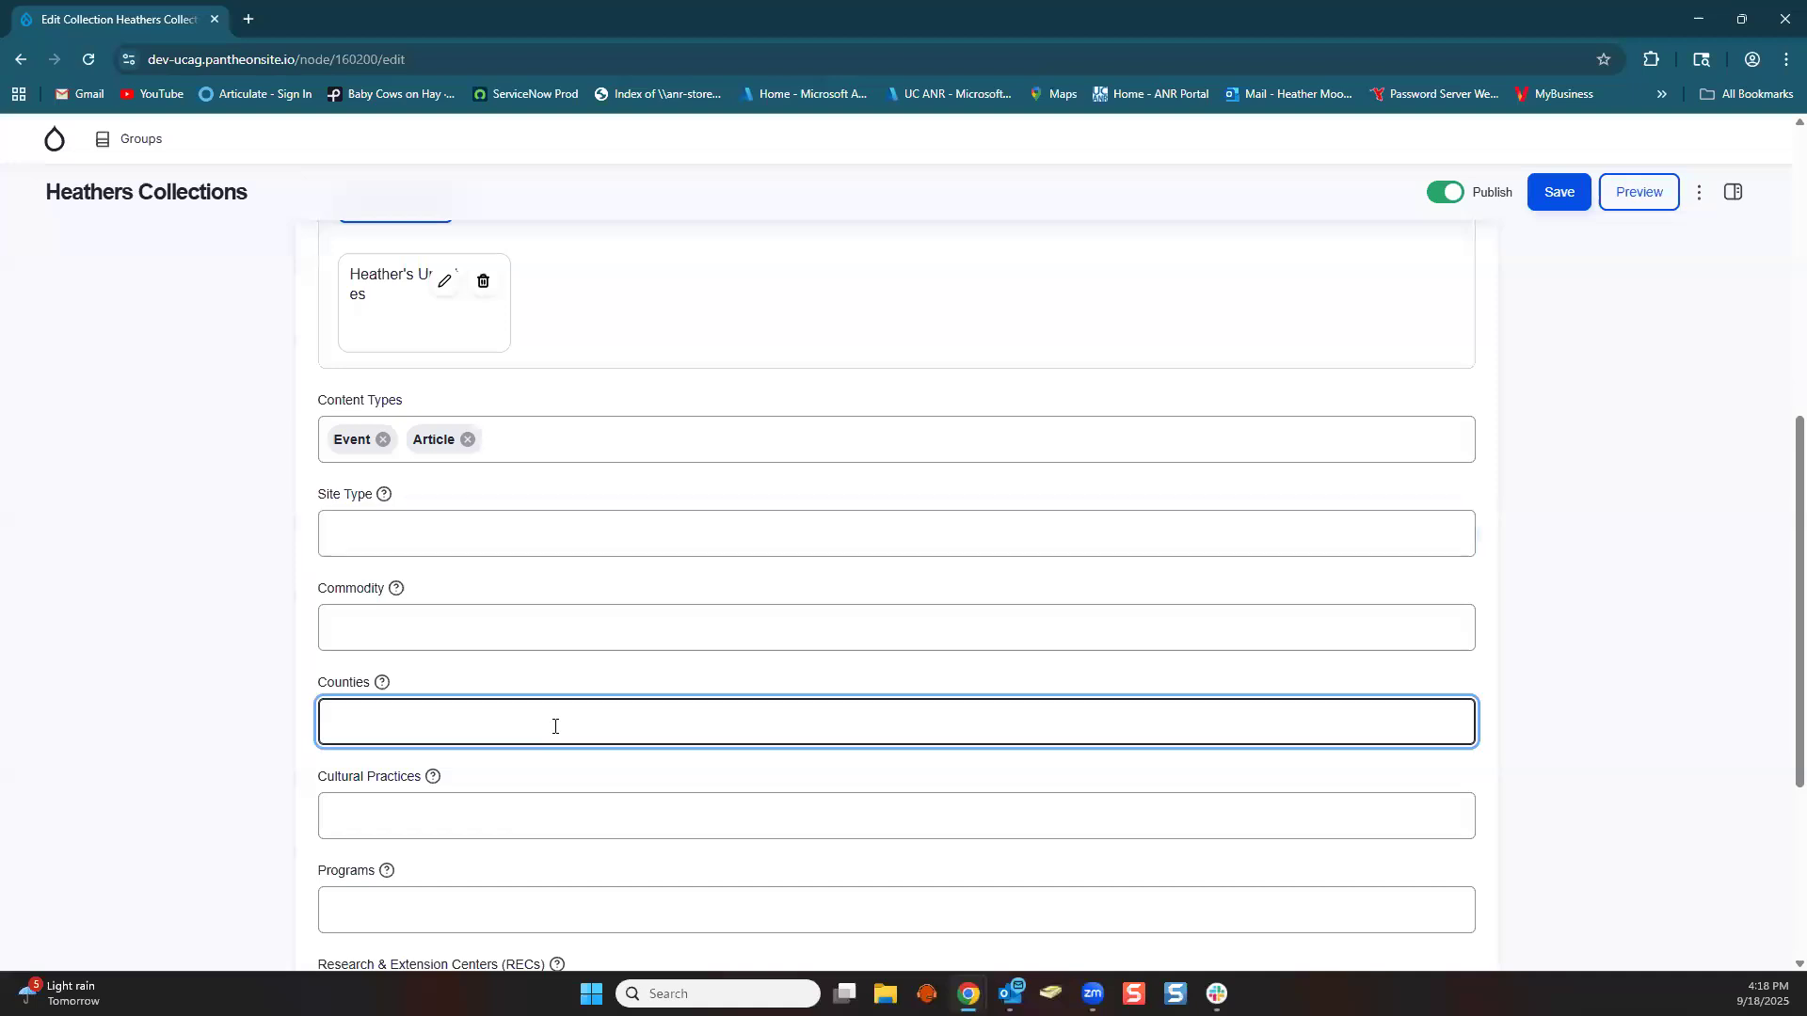
click(564, 681)
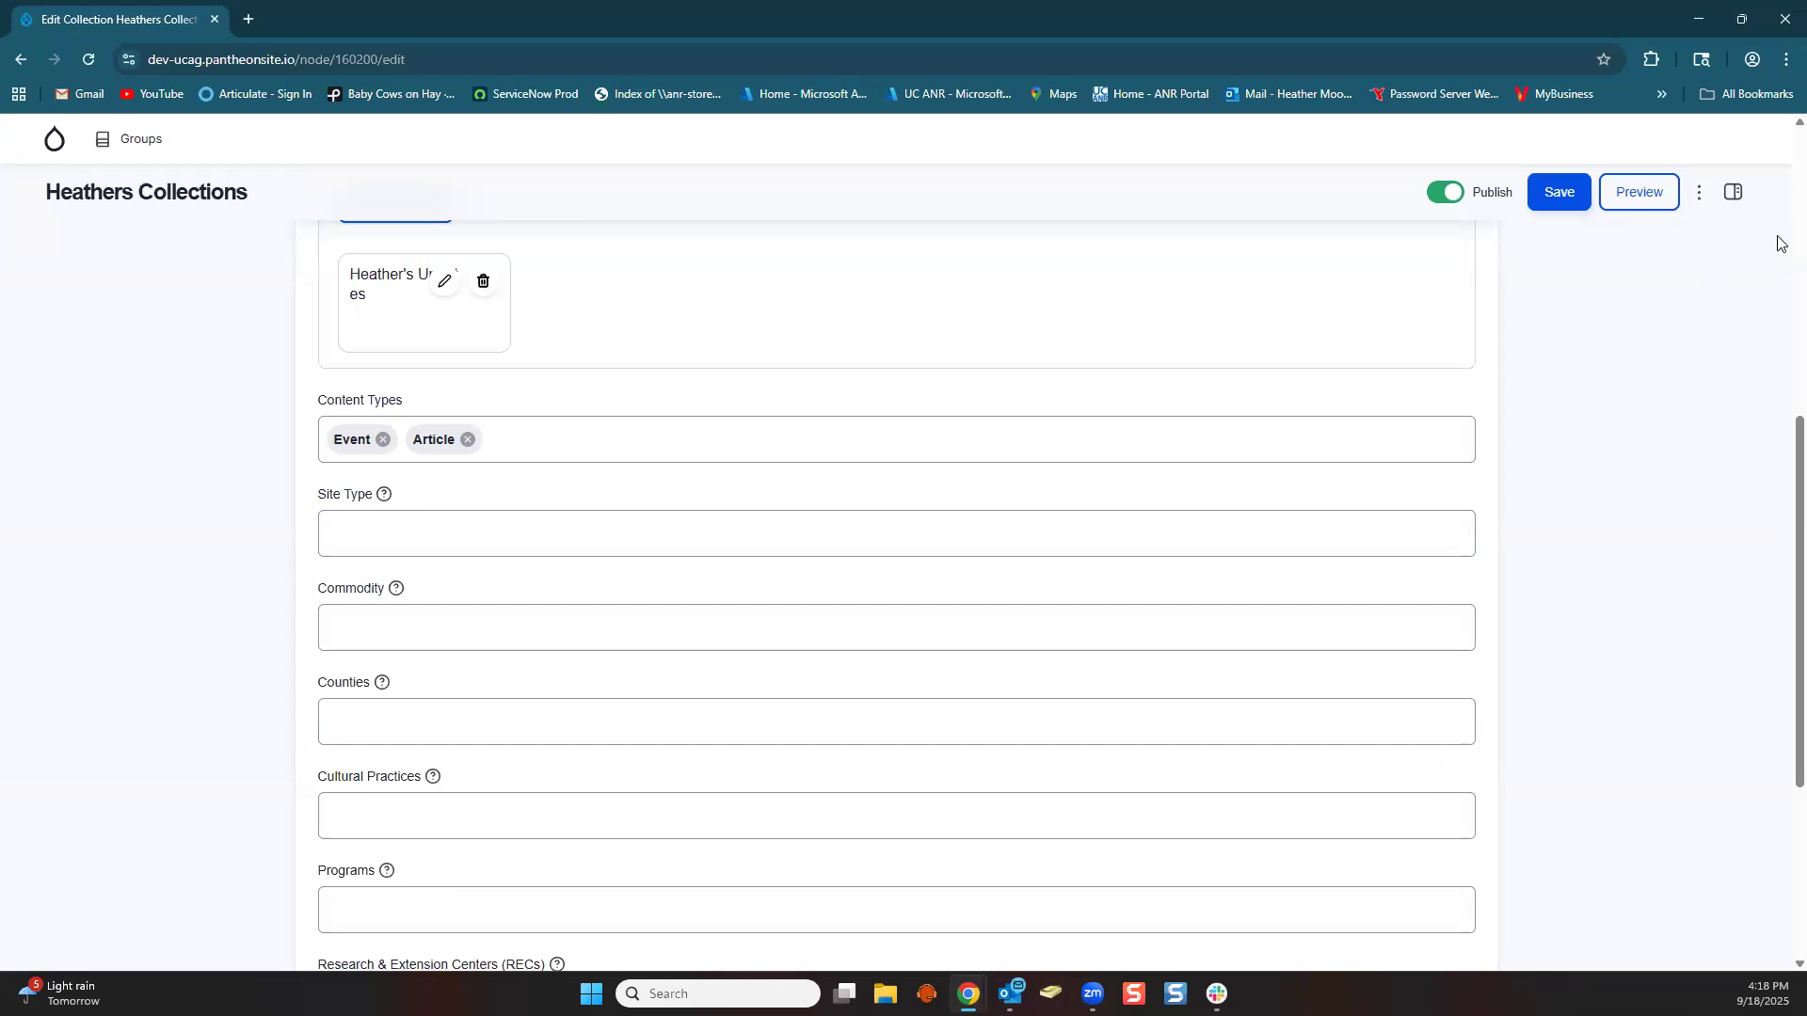
Review the collection's menu settings, including the menu link title, description, parent link and weight.
scroll(1362, 387, up, 7)
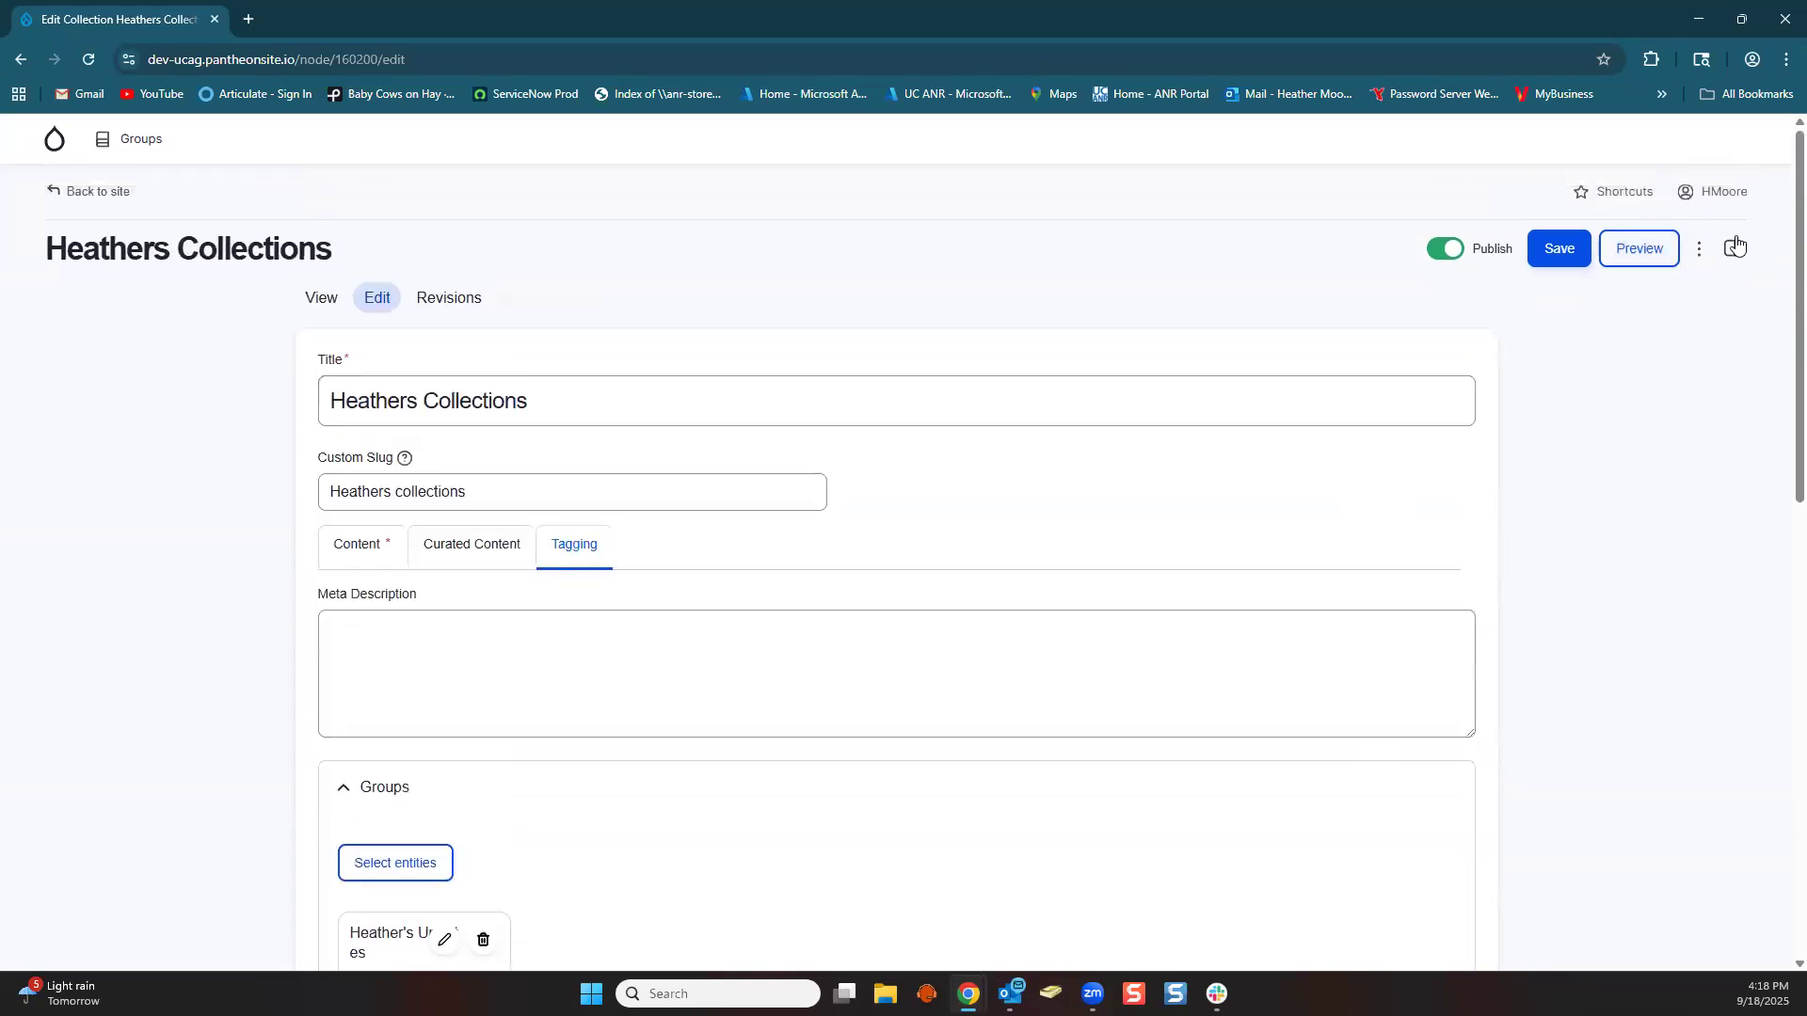
click(1732, 248)
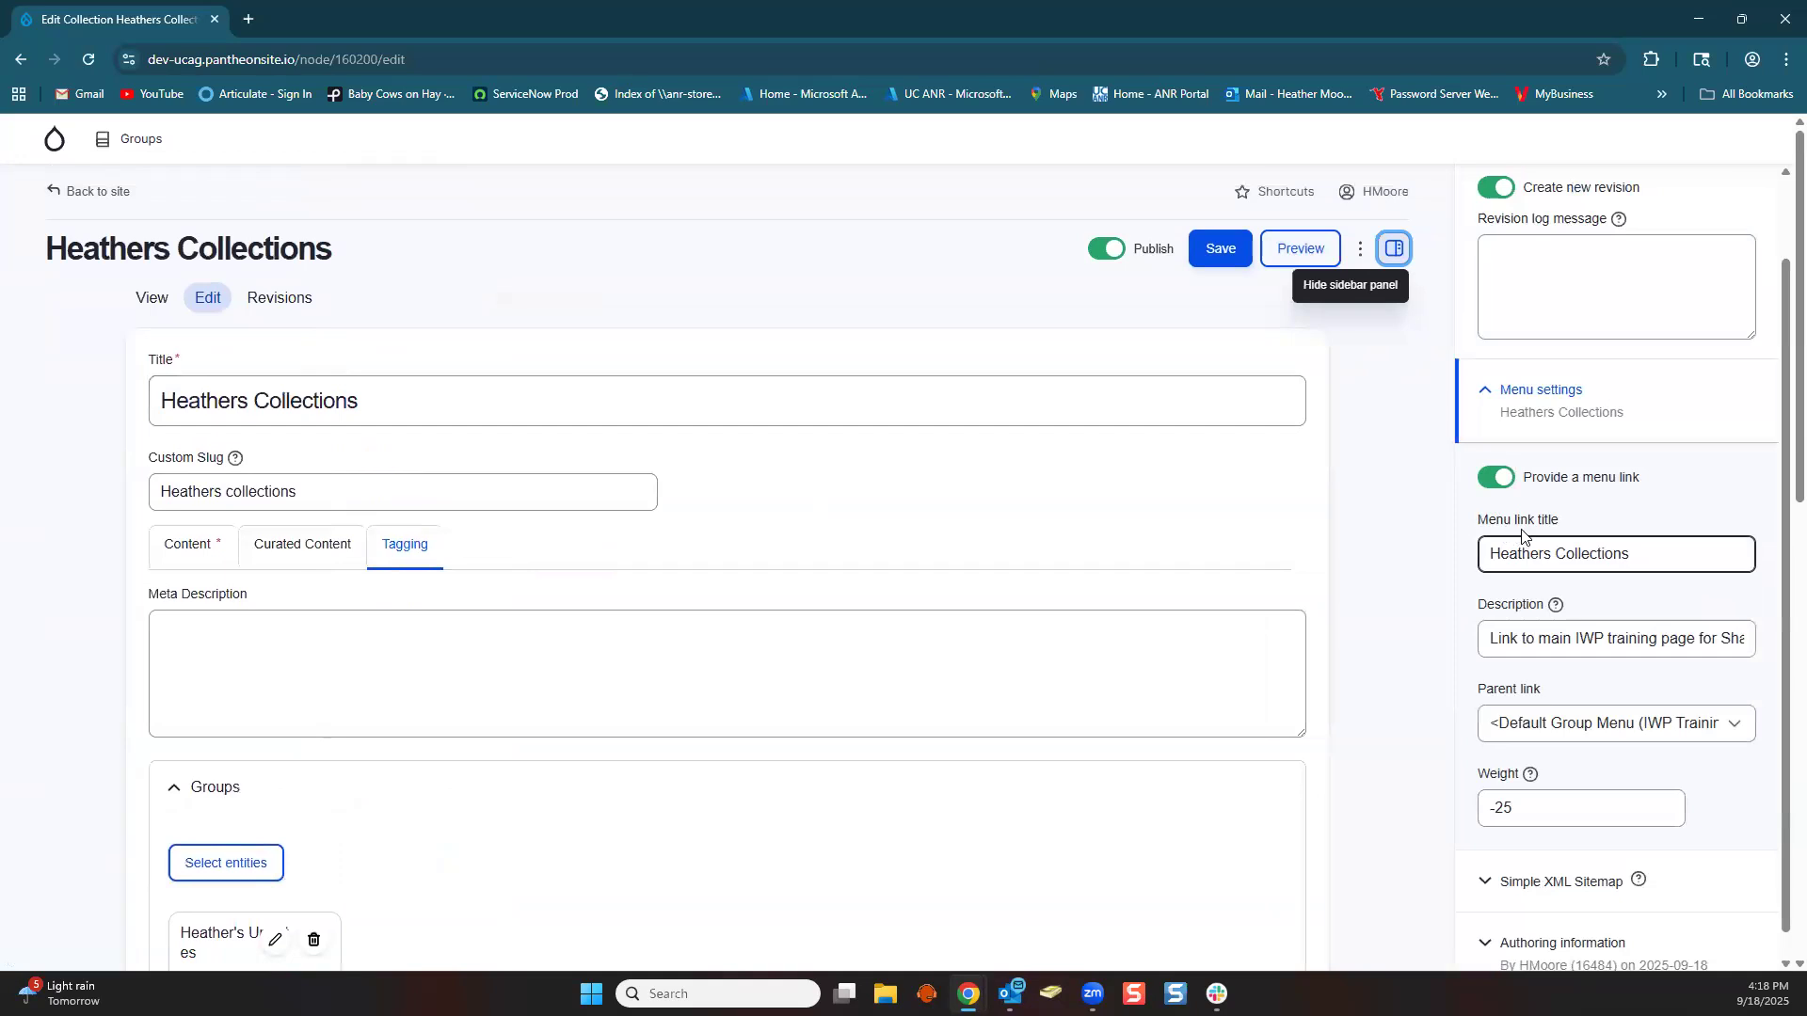
click(1496, 630)
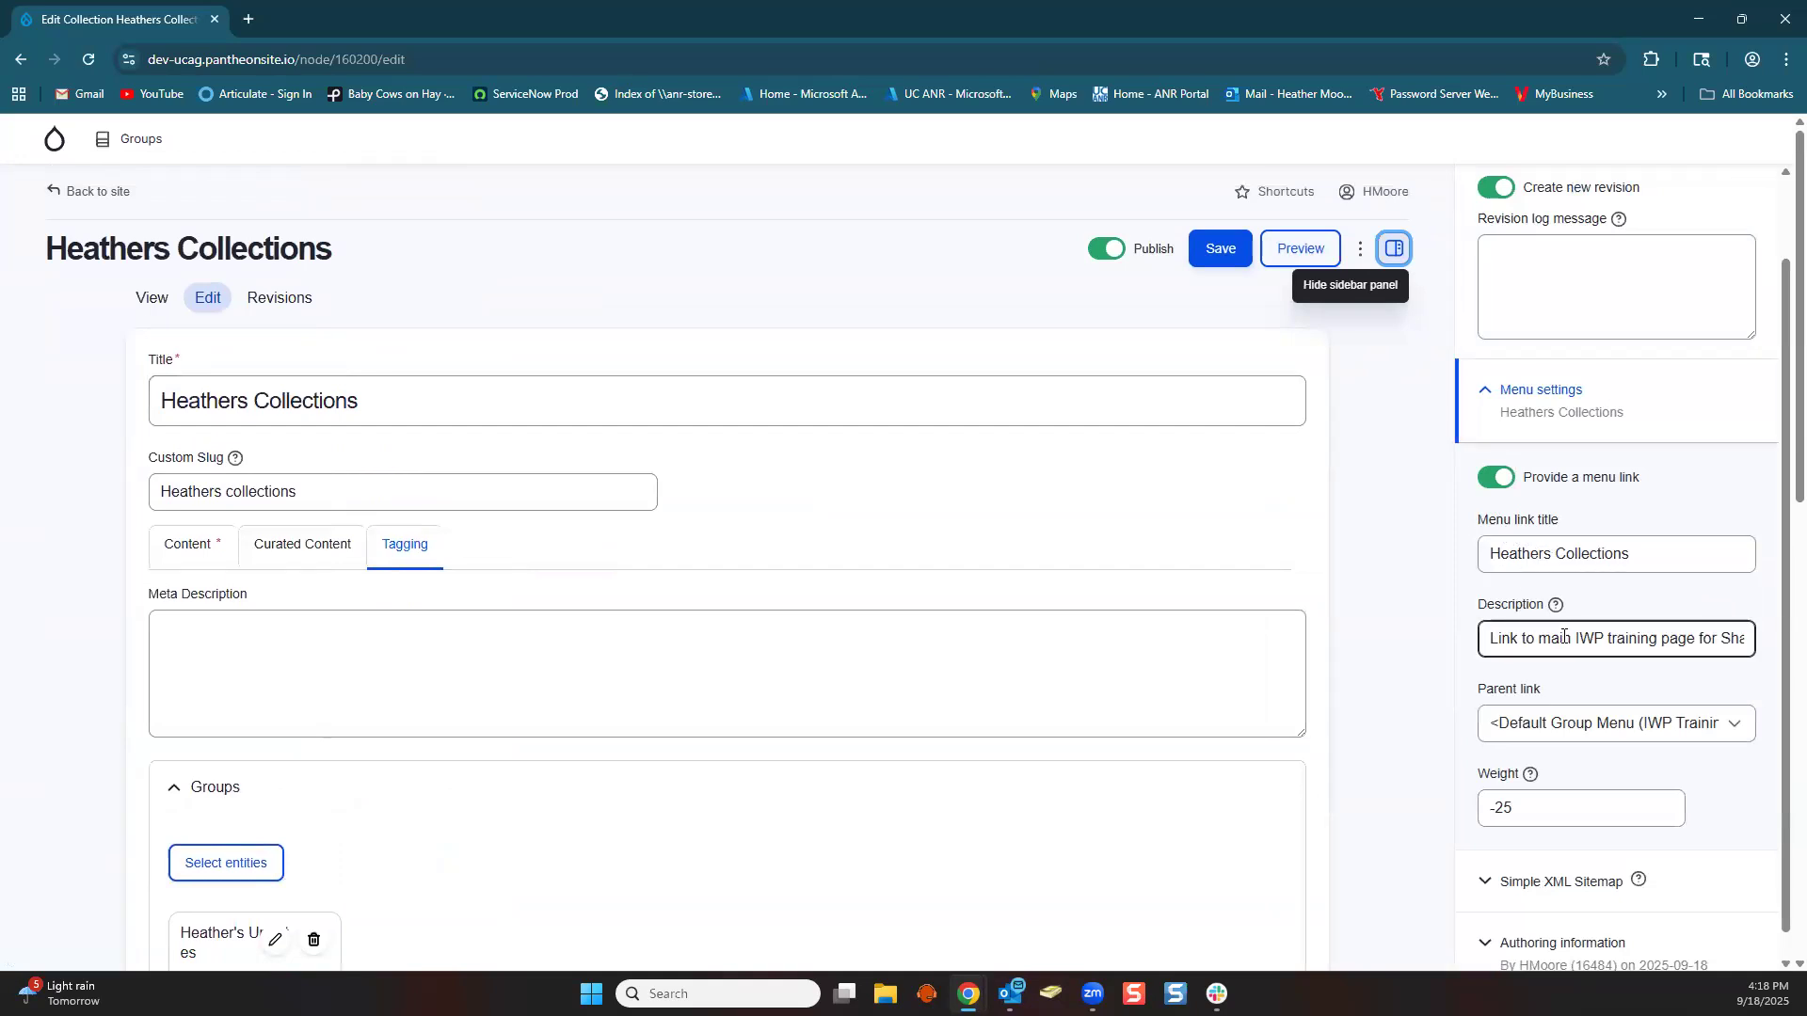
scroll(1564, 649, down, 1)
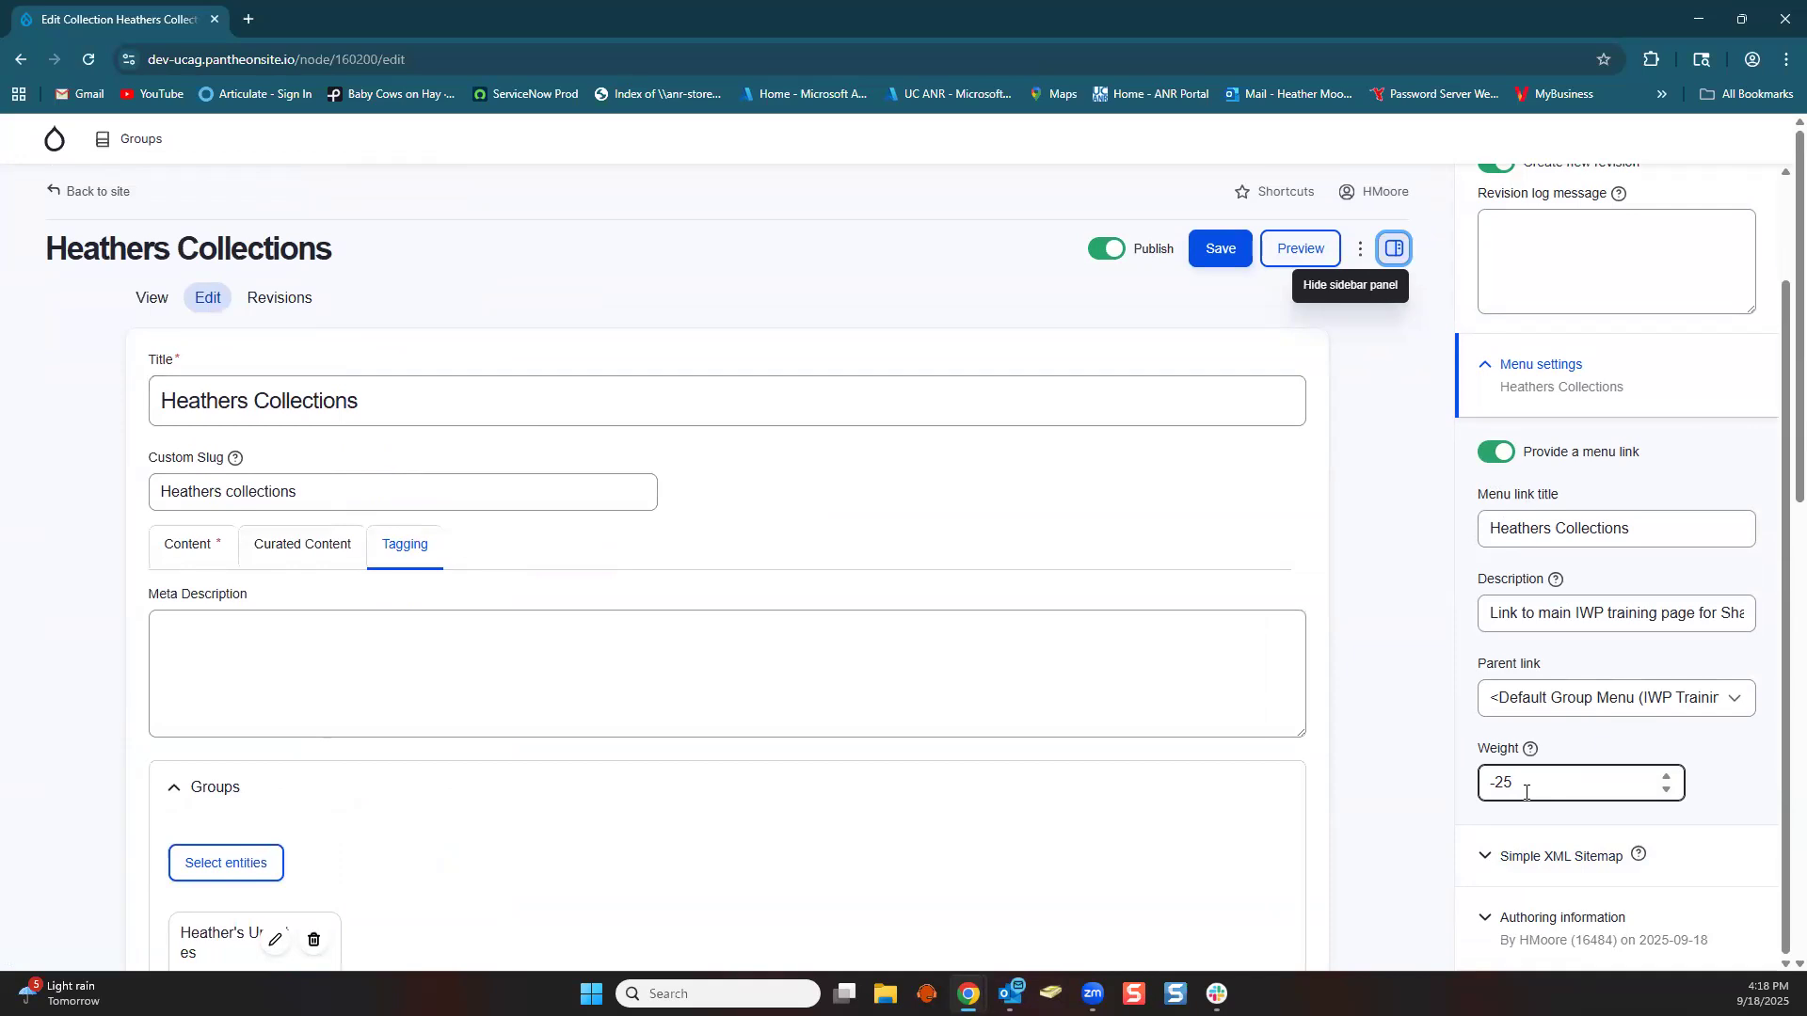
click(1401, 262)
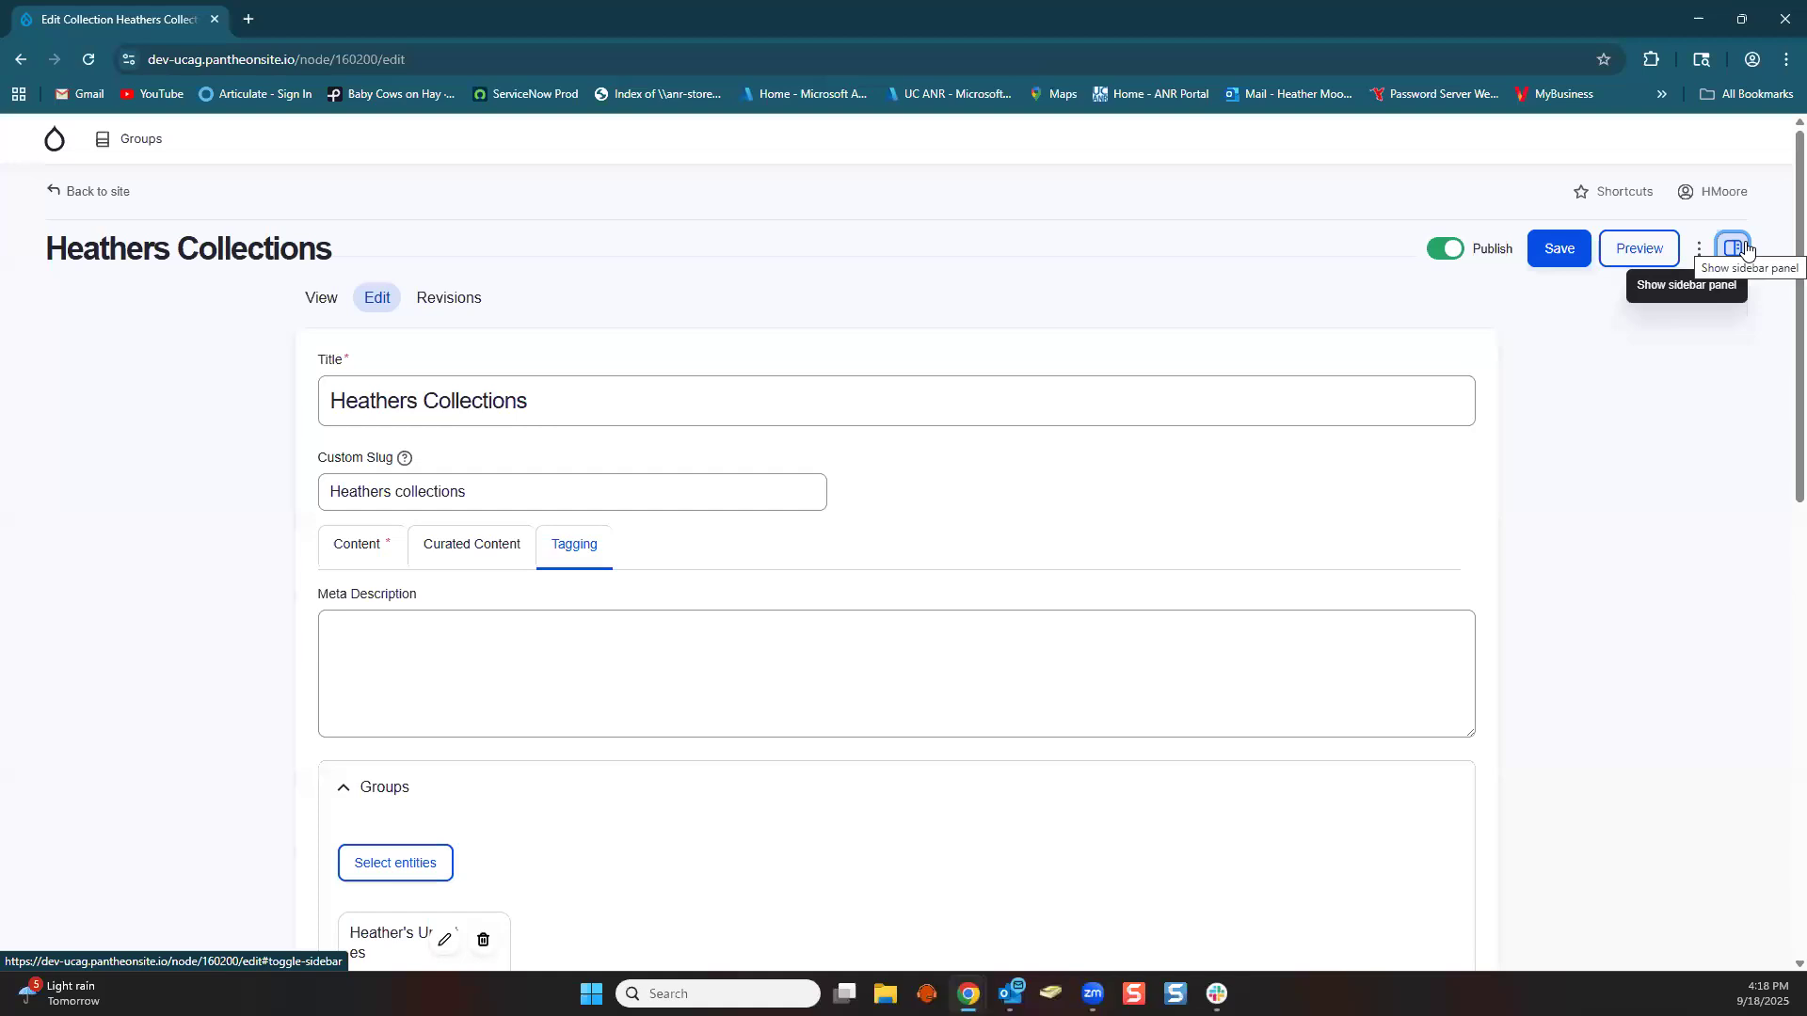
Save the collection and review the curated sites, event and page shown on its published page.
click(1569, 250)
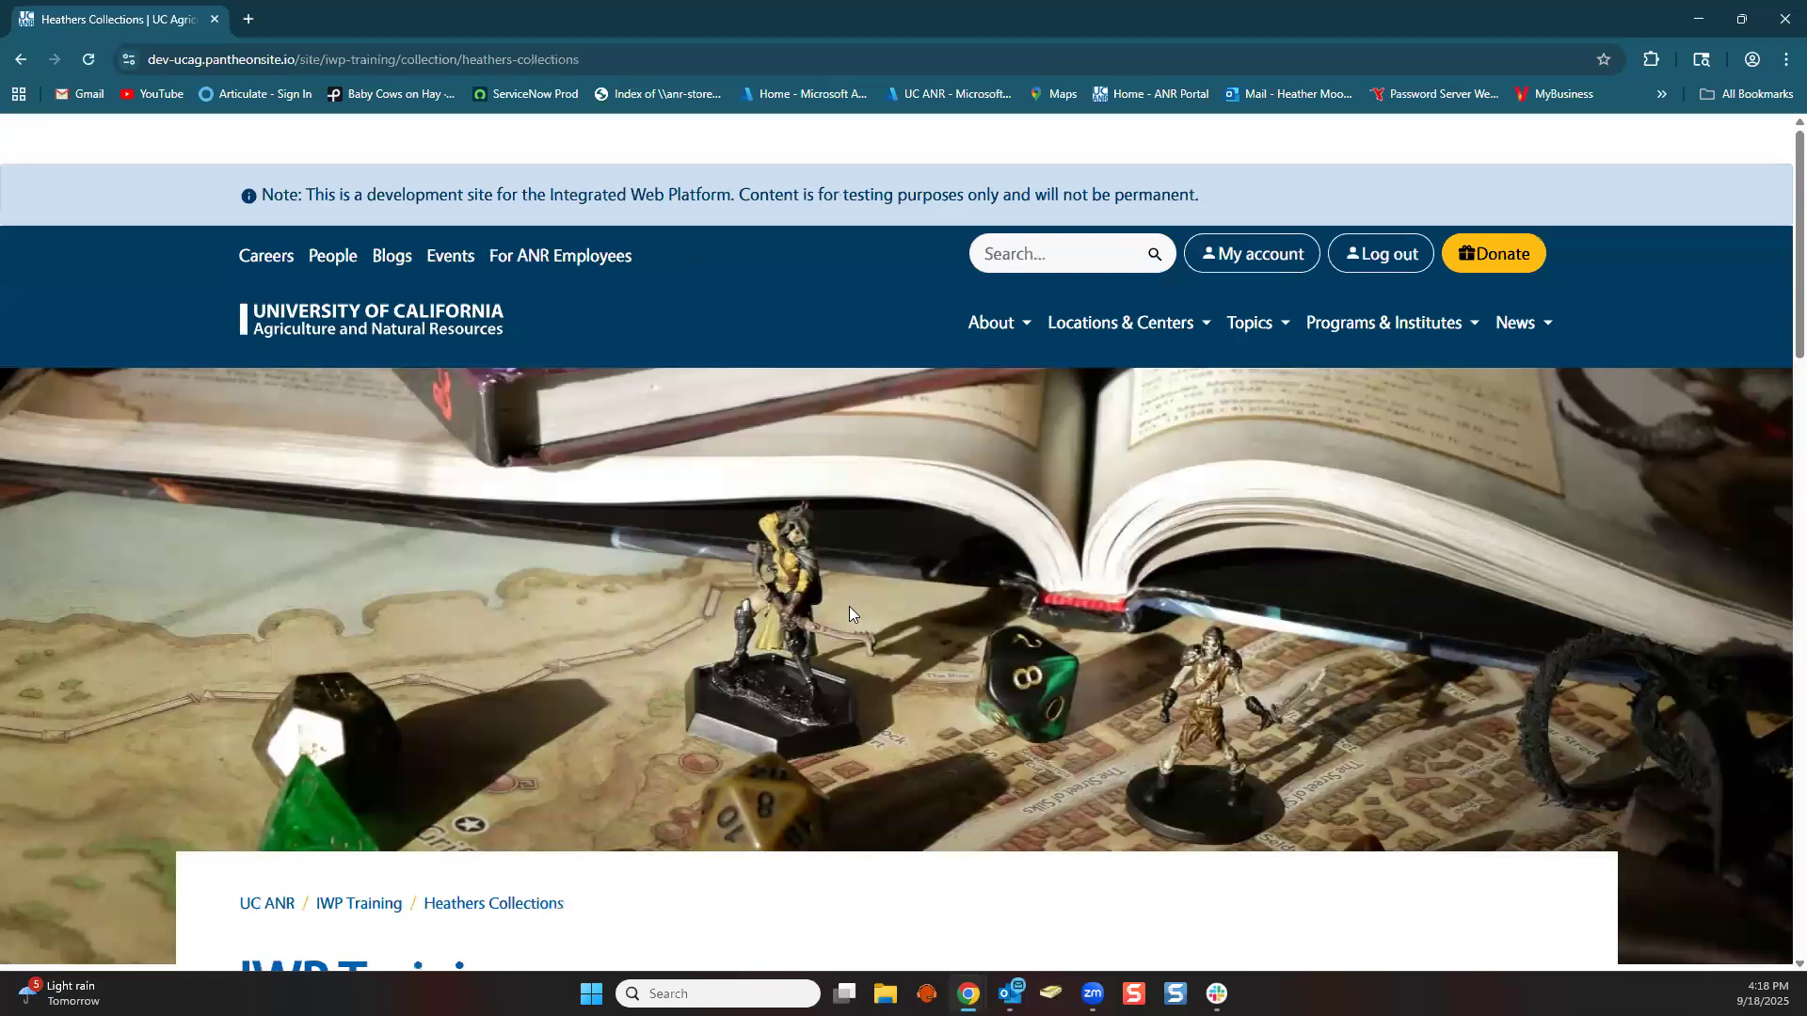
scroll(849, 606, down, 7)
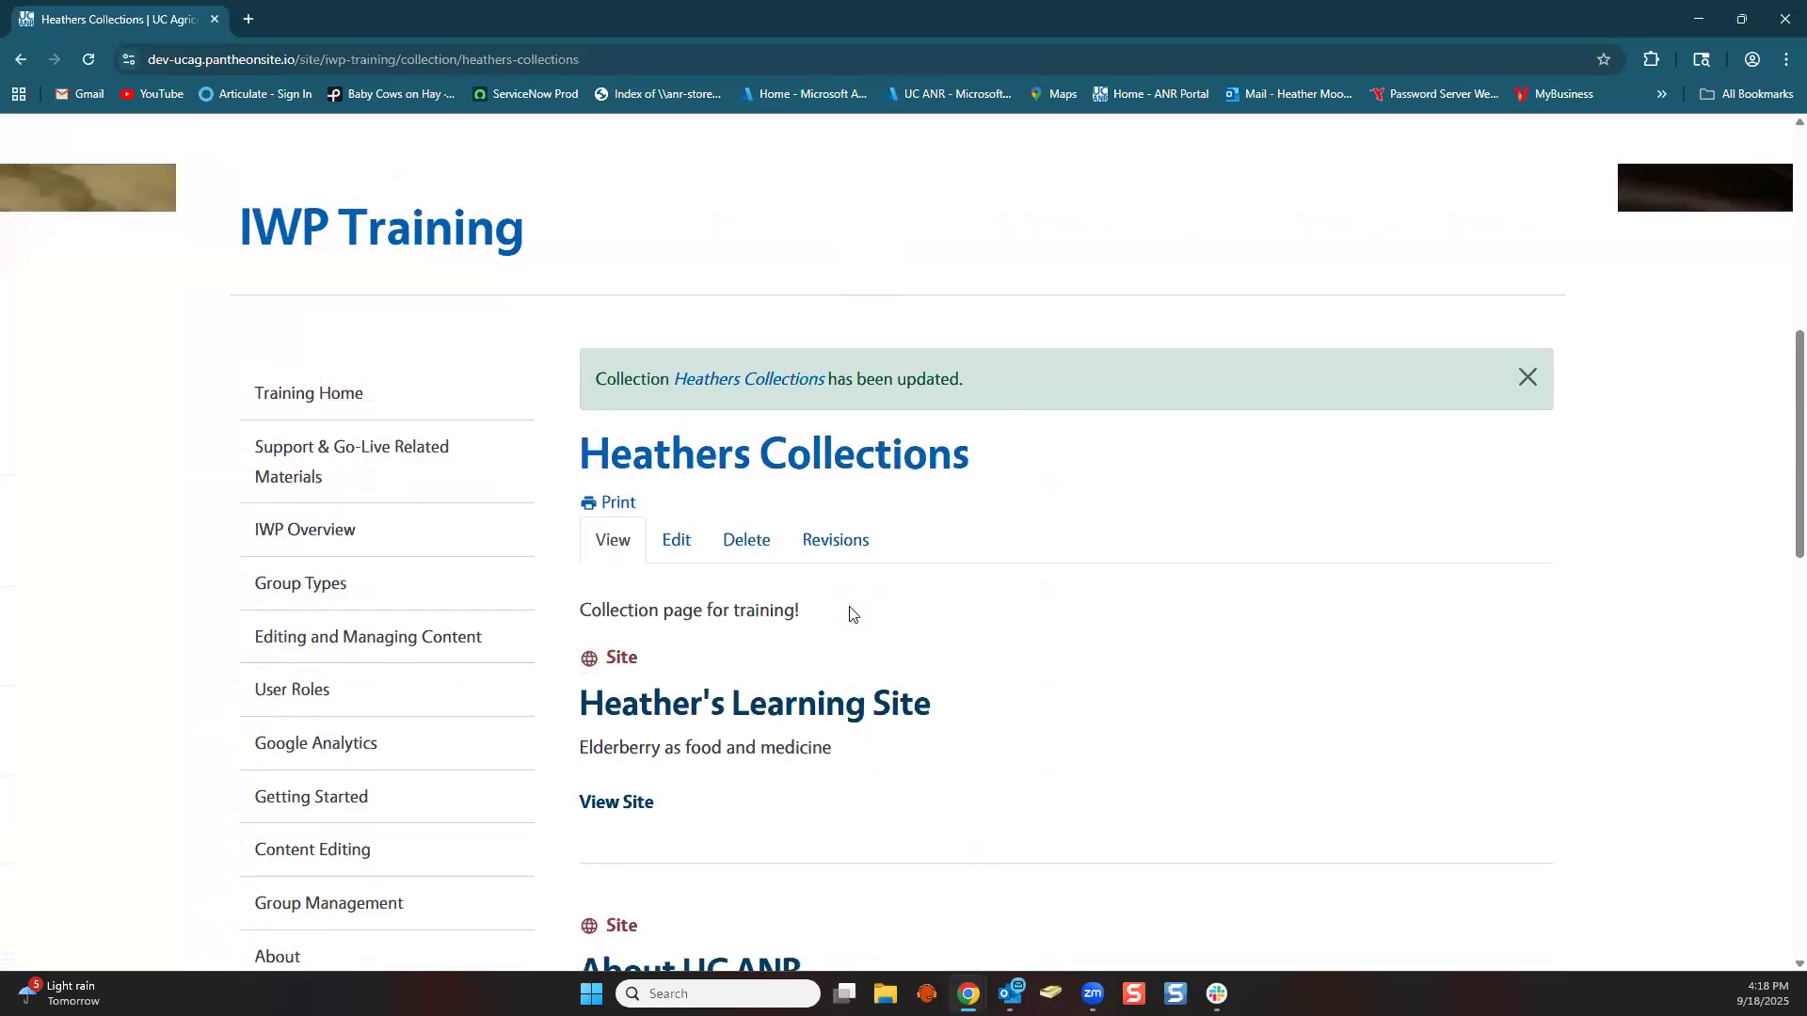
scroll(851, 614, down, 6)
scroll(850, 614, down, 5)
scroll(849, 614, up, 4)
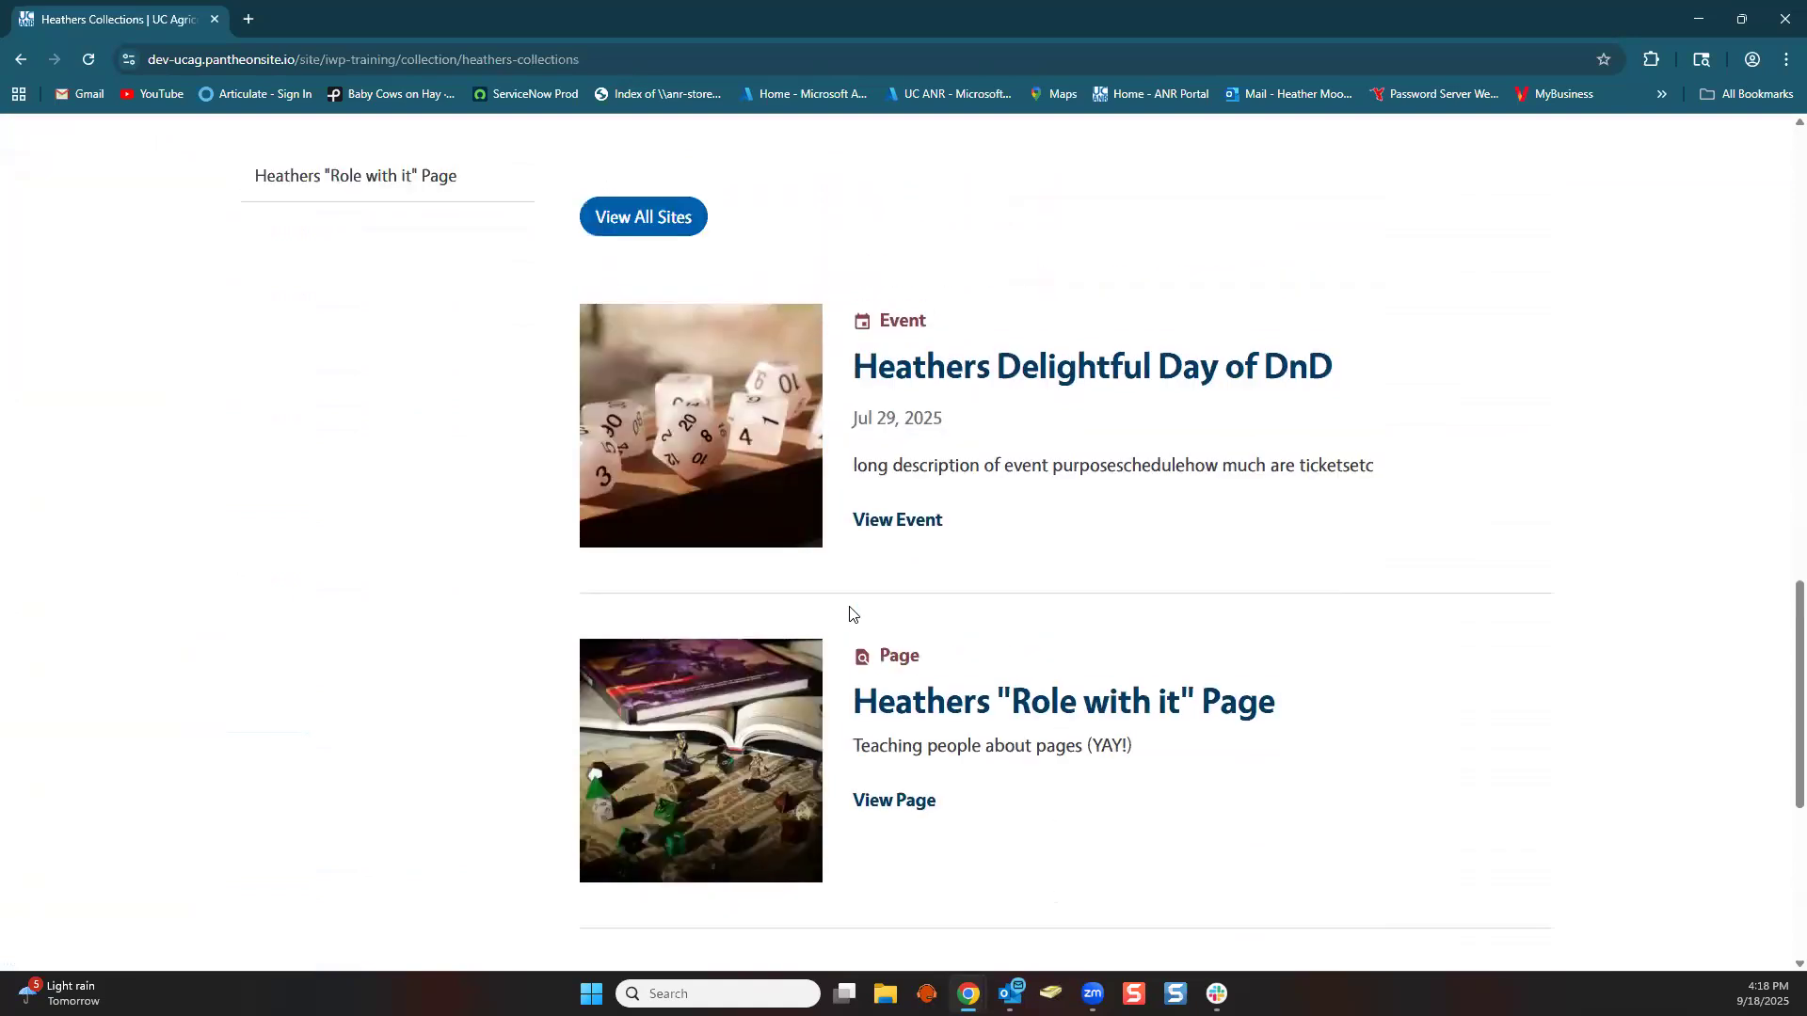
scroll(868, 613, down, 6)
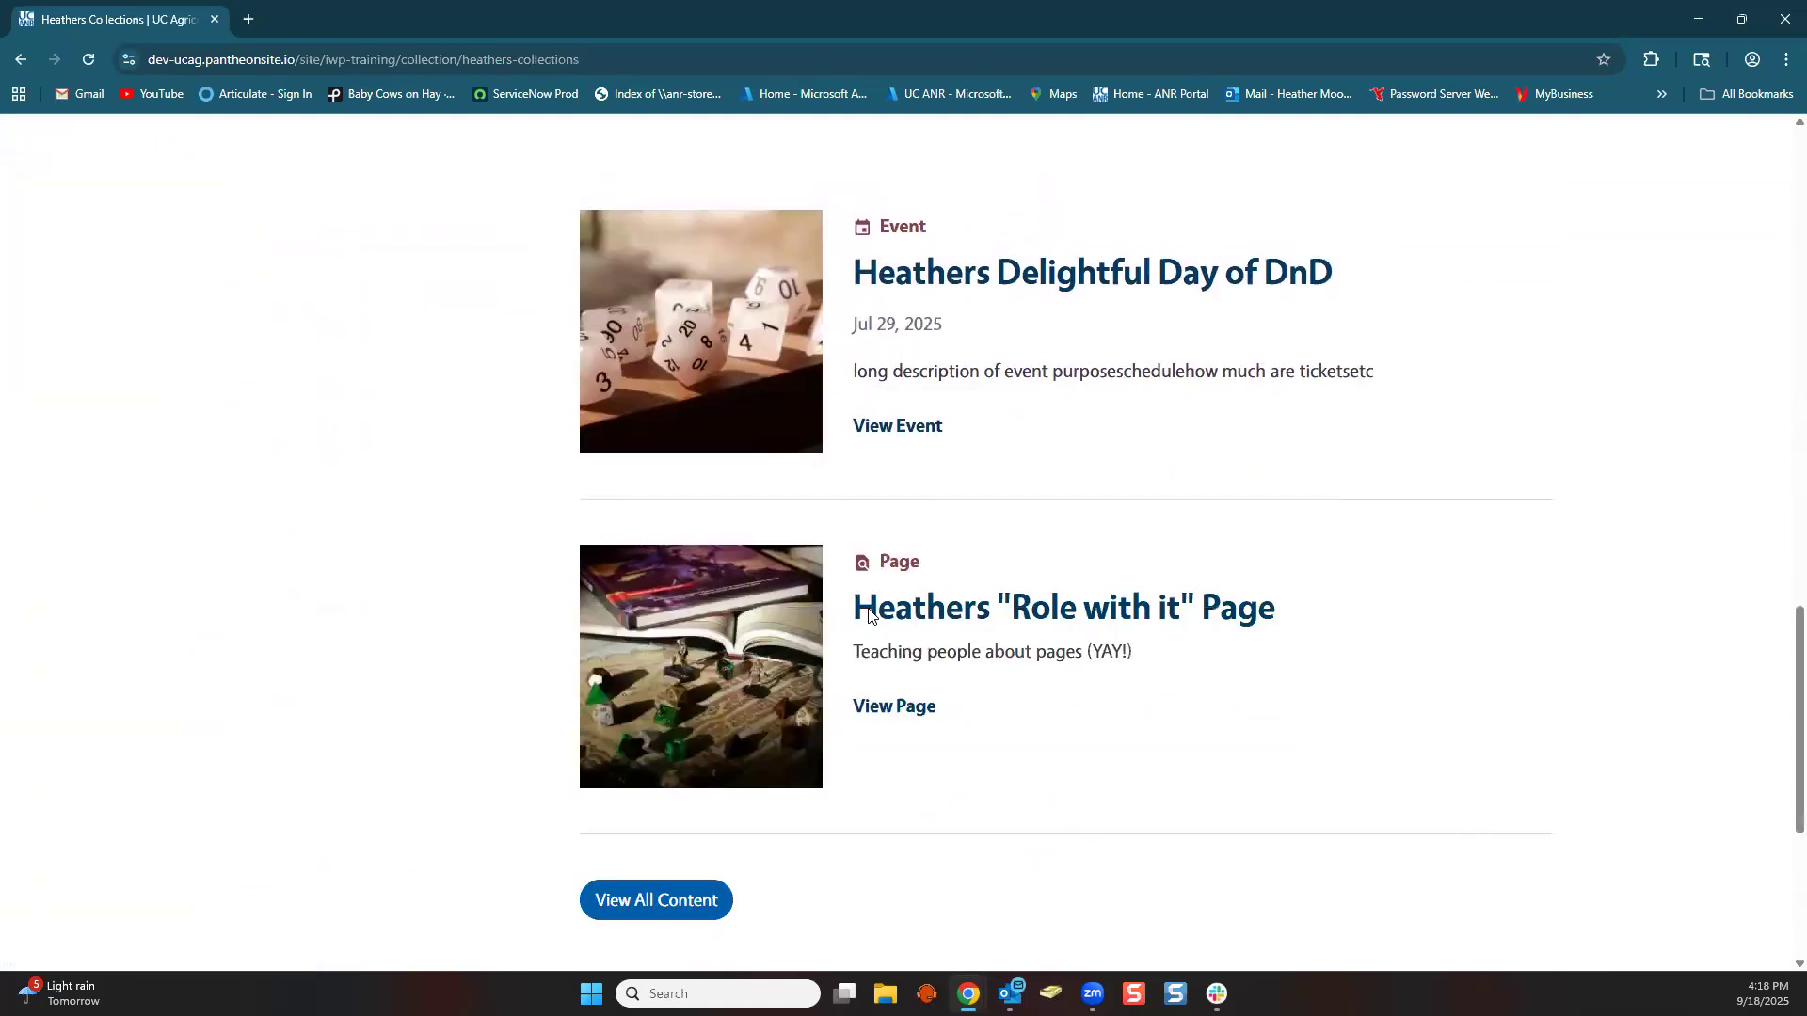
scroll(867, 612, up, 6)
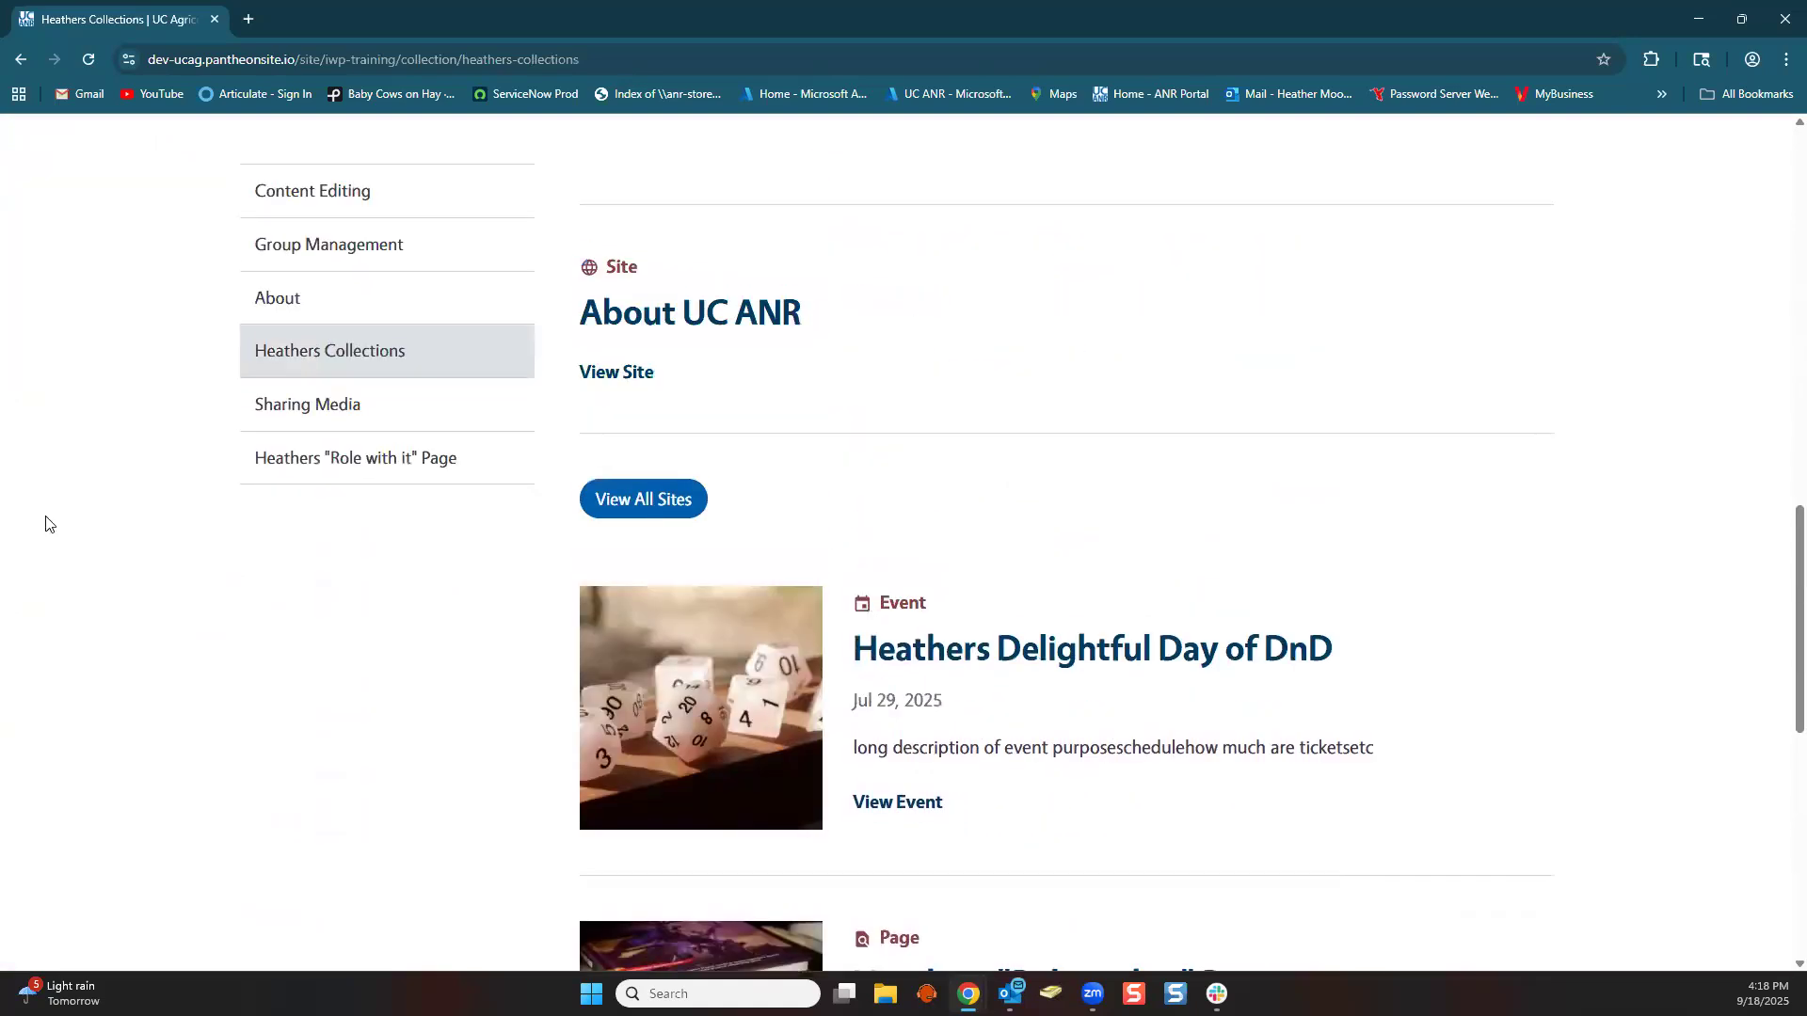